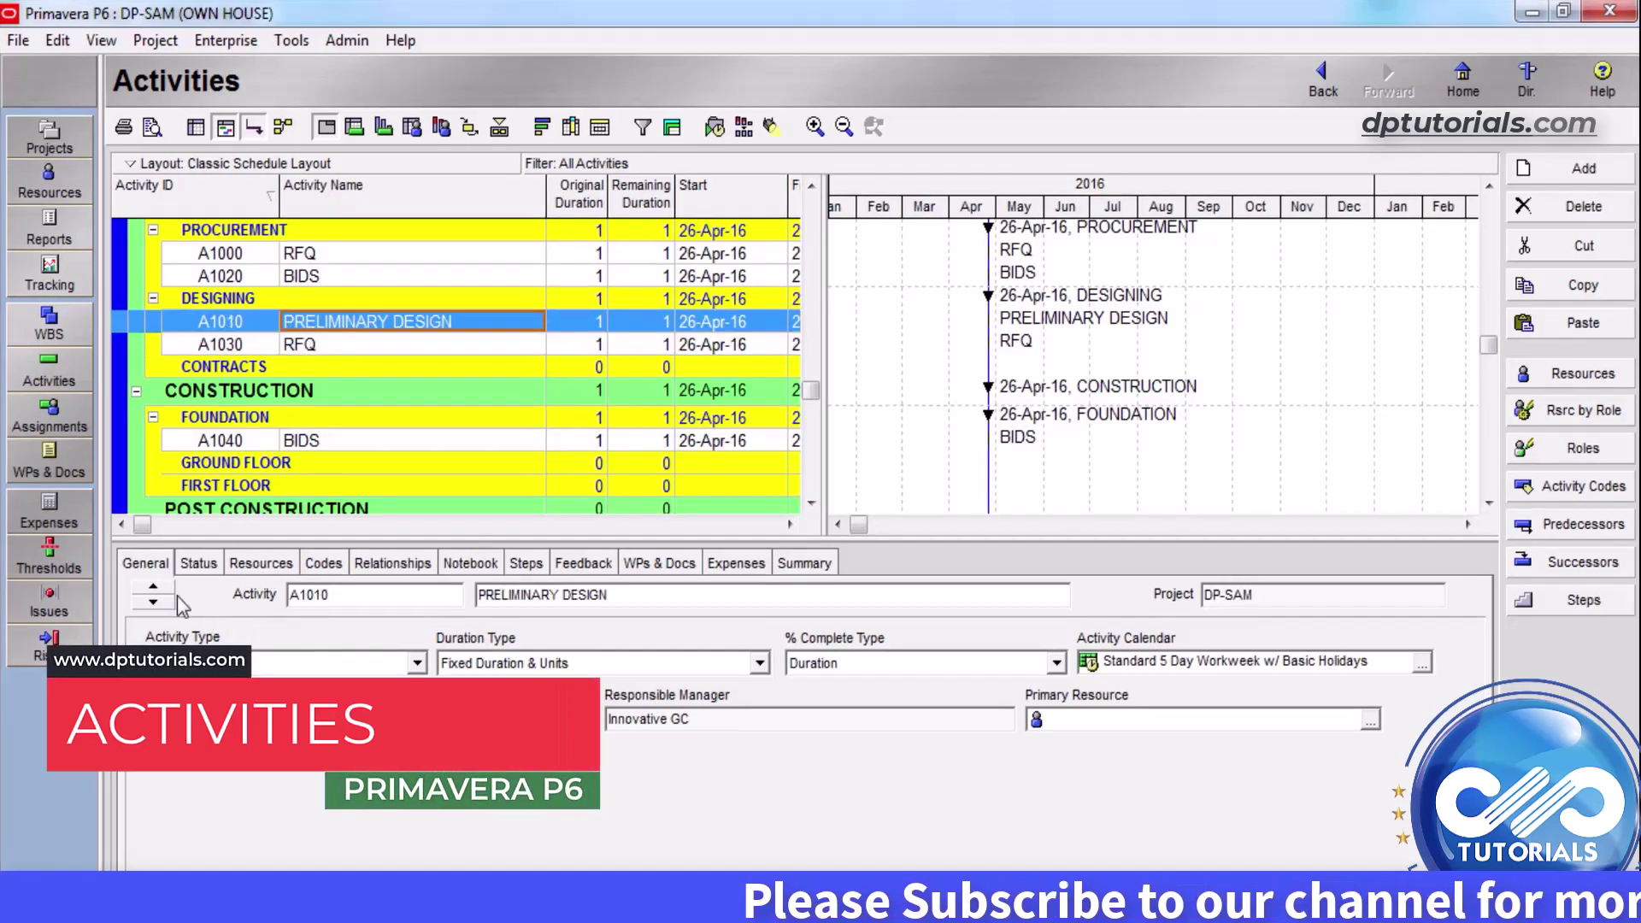
Step: Keep A1010's Task Dependent activity type, Fixed Duration & Units, and Duration percent complete type
{"action": "left_click", "coordinate": [418, 665]}
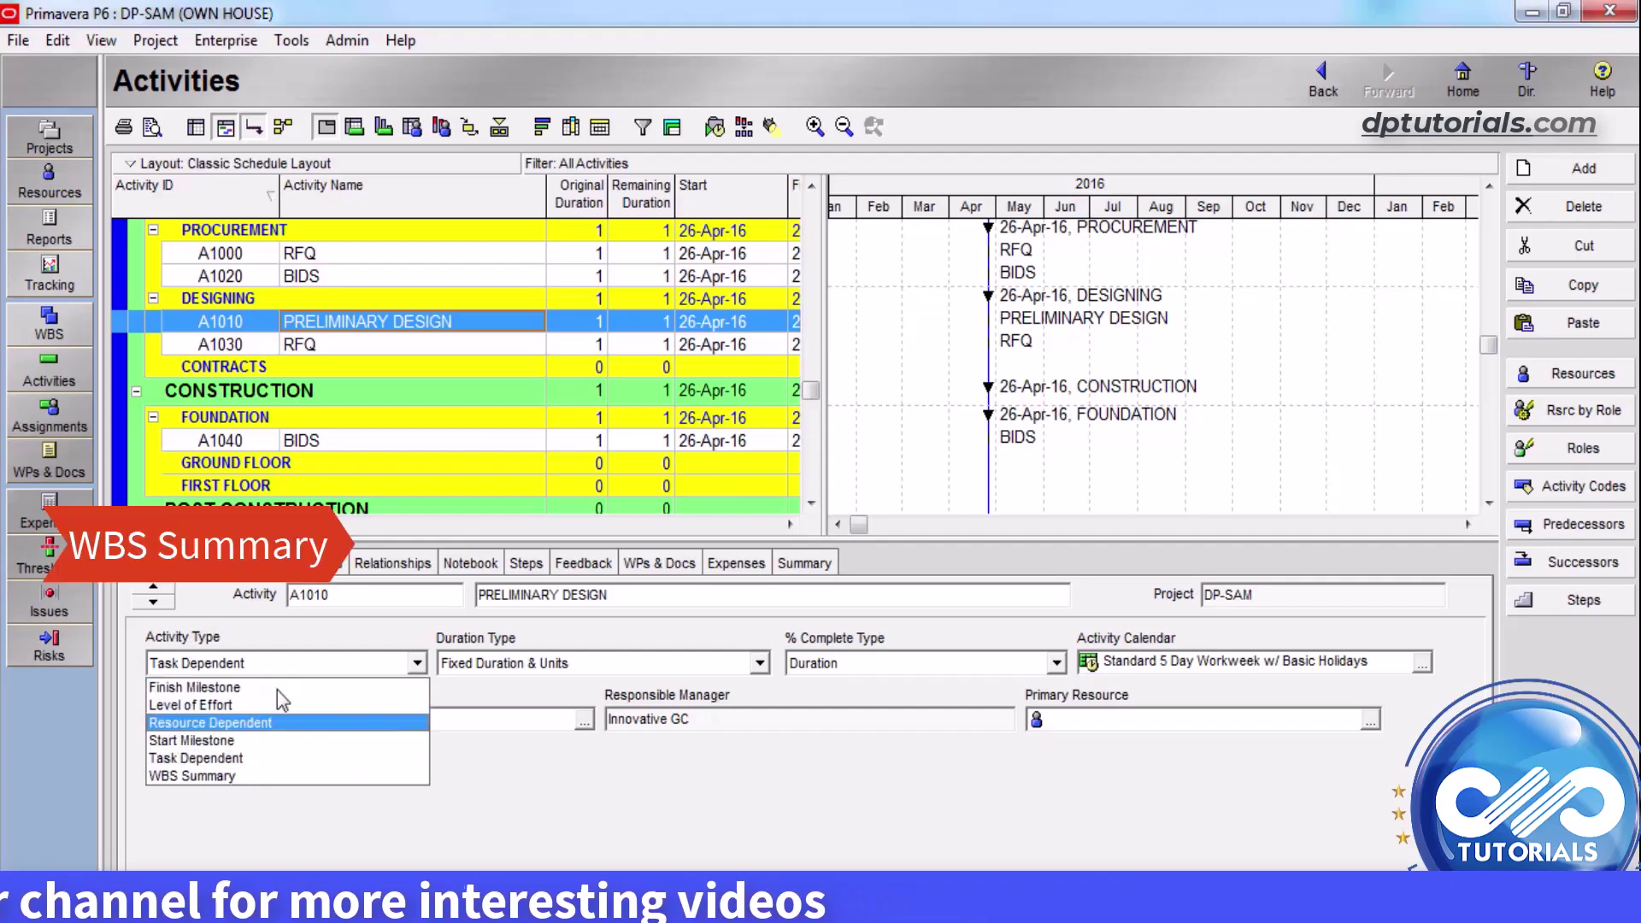
{"action": "left_click", "coordinate": [207, 659]}
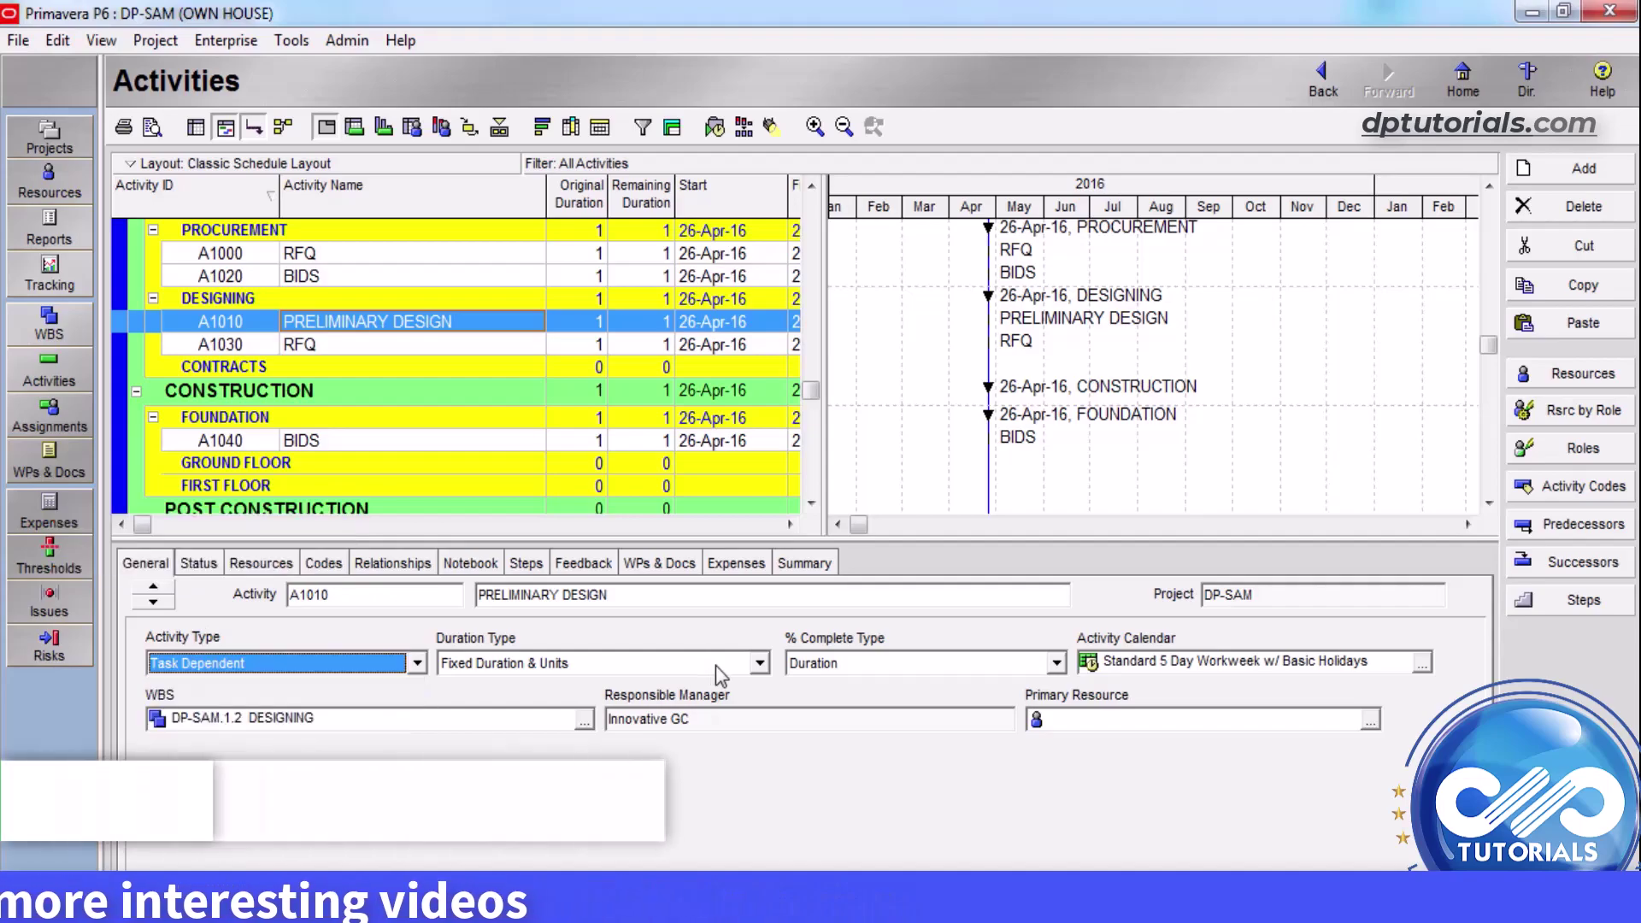
{"action": "left_click", "coordinate": [716, 664]}
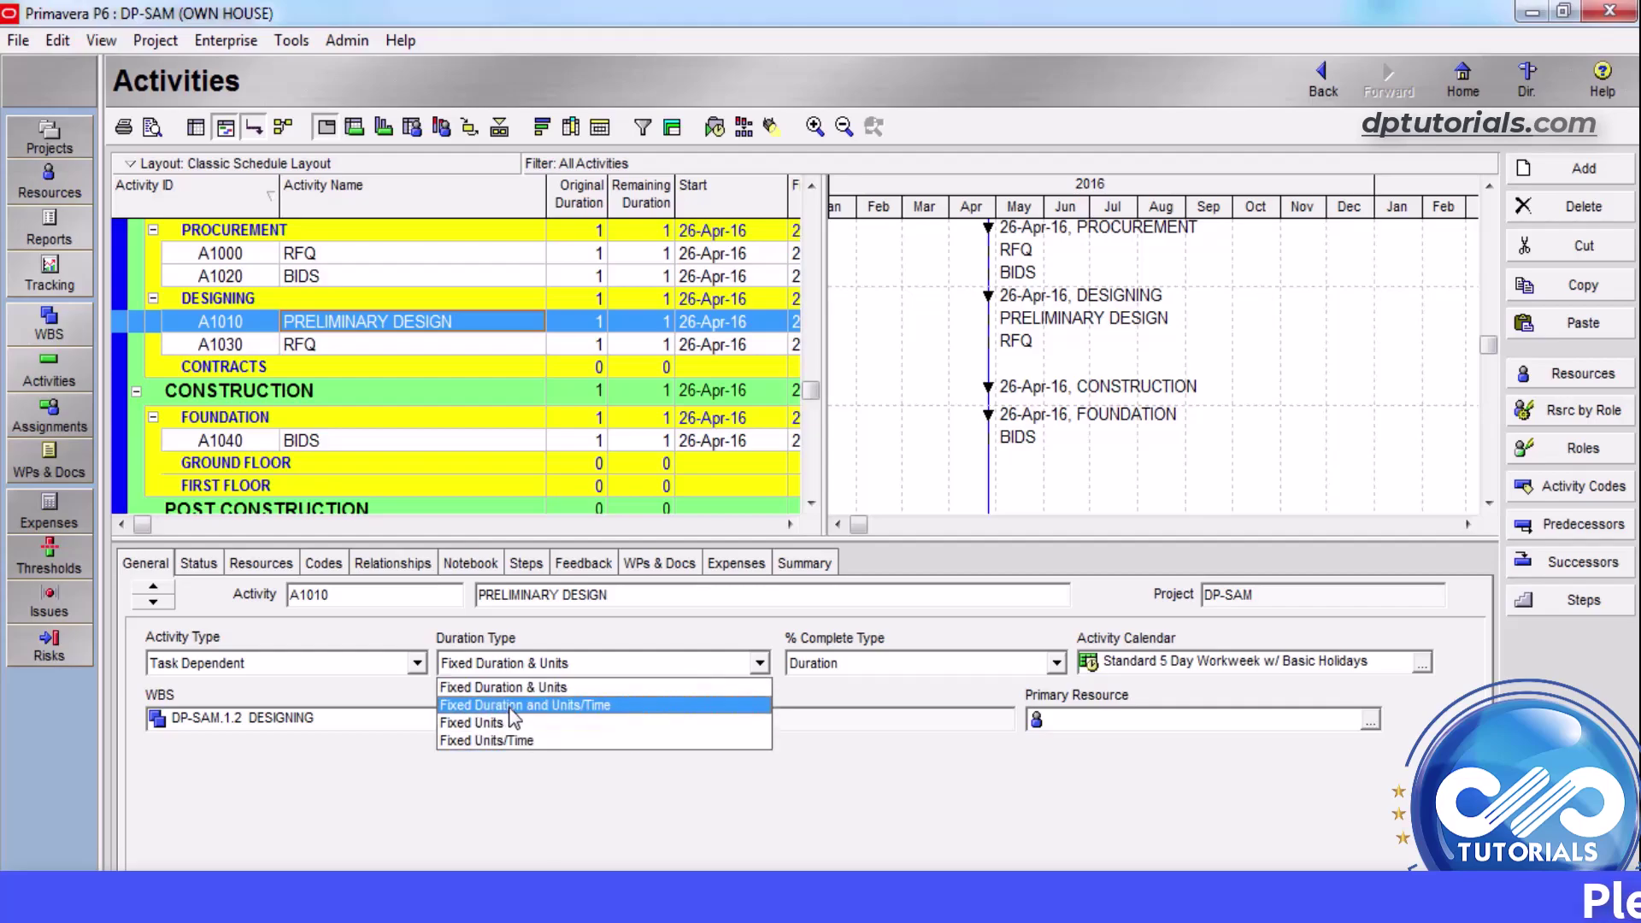
{"action": "left_click", "coordinate": [850, 637]}
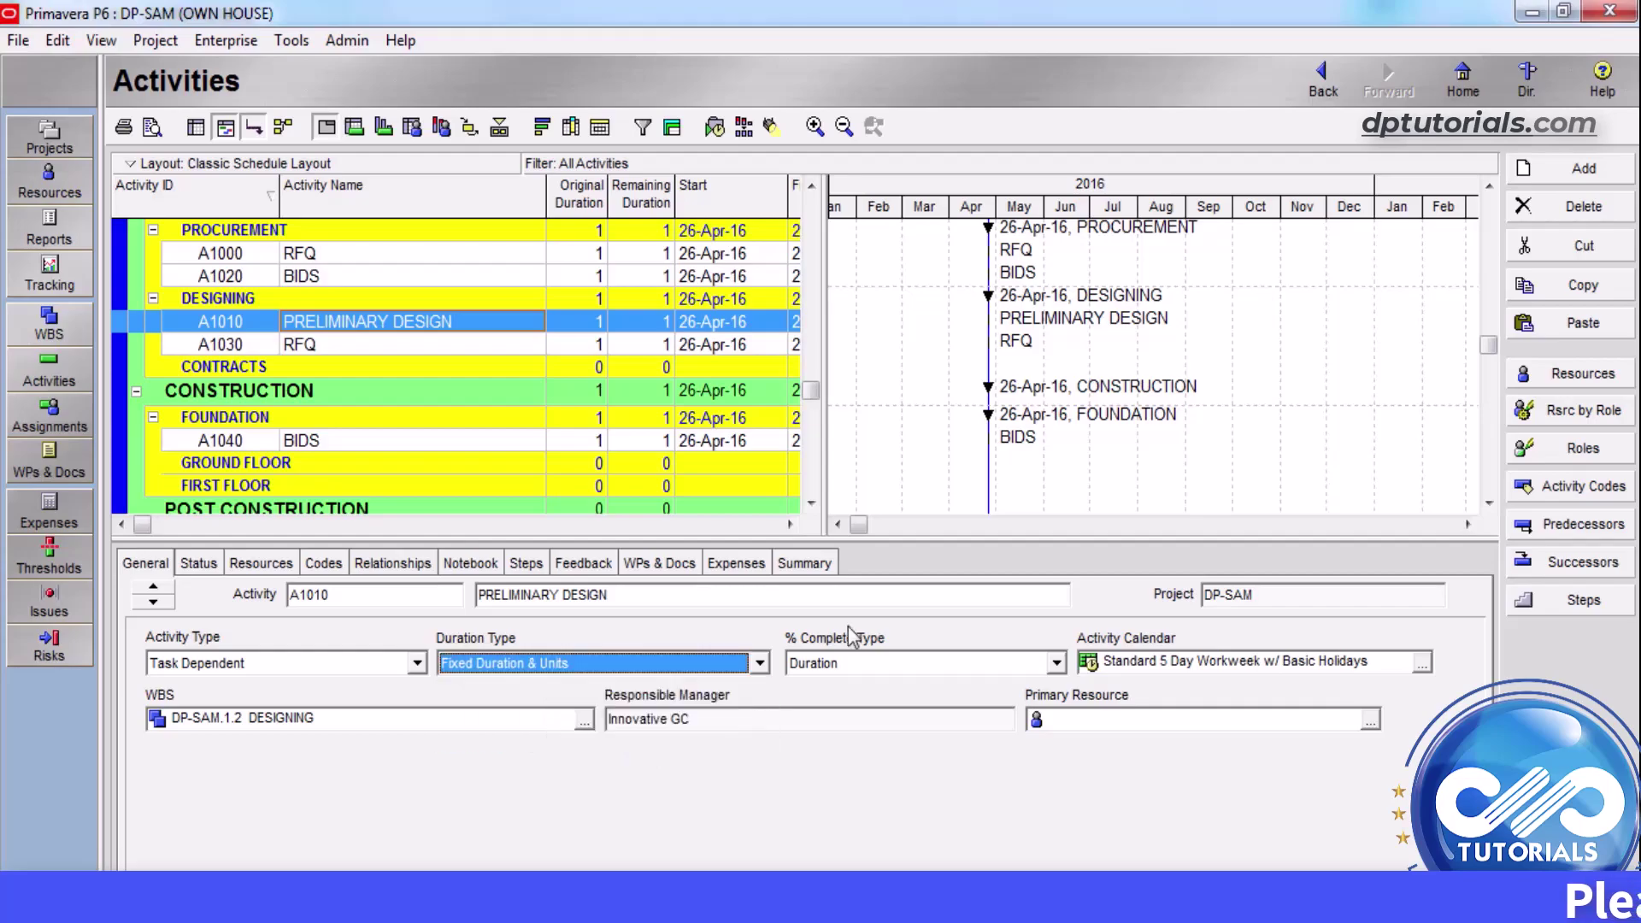
{"action": "left_click", "coordinate": [1057, 663]}
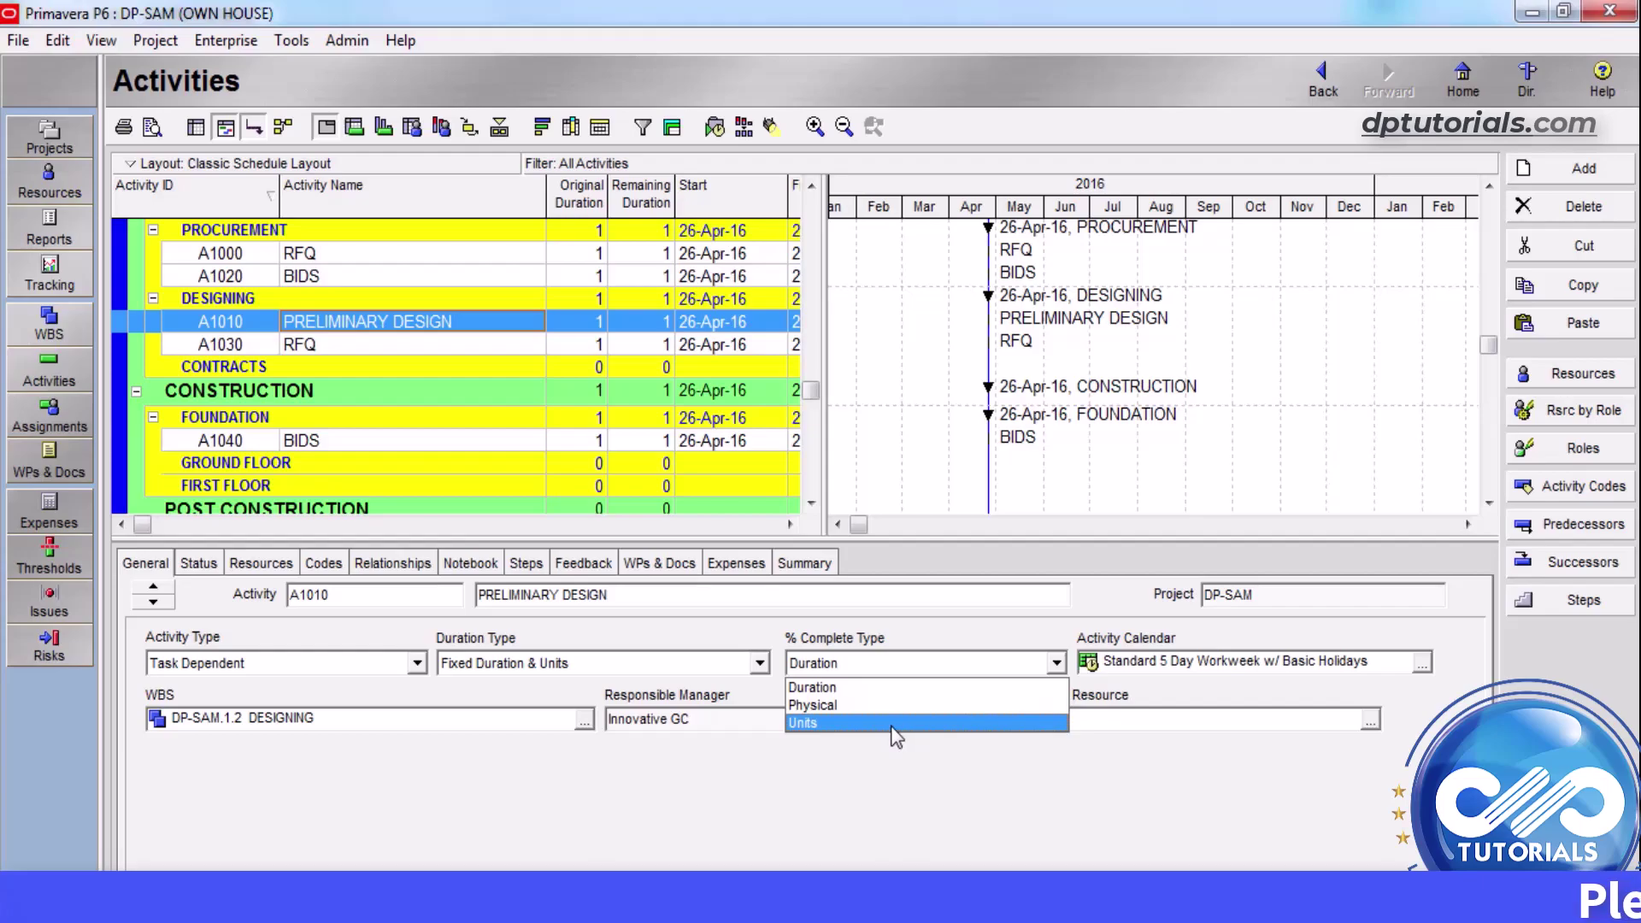
{"action": "left_click", "coordinate": [1007, 769]}
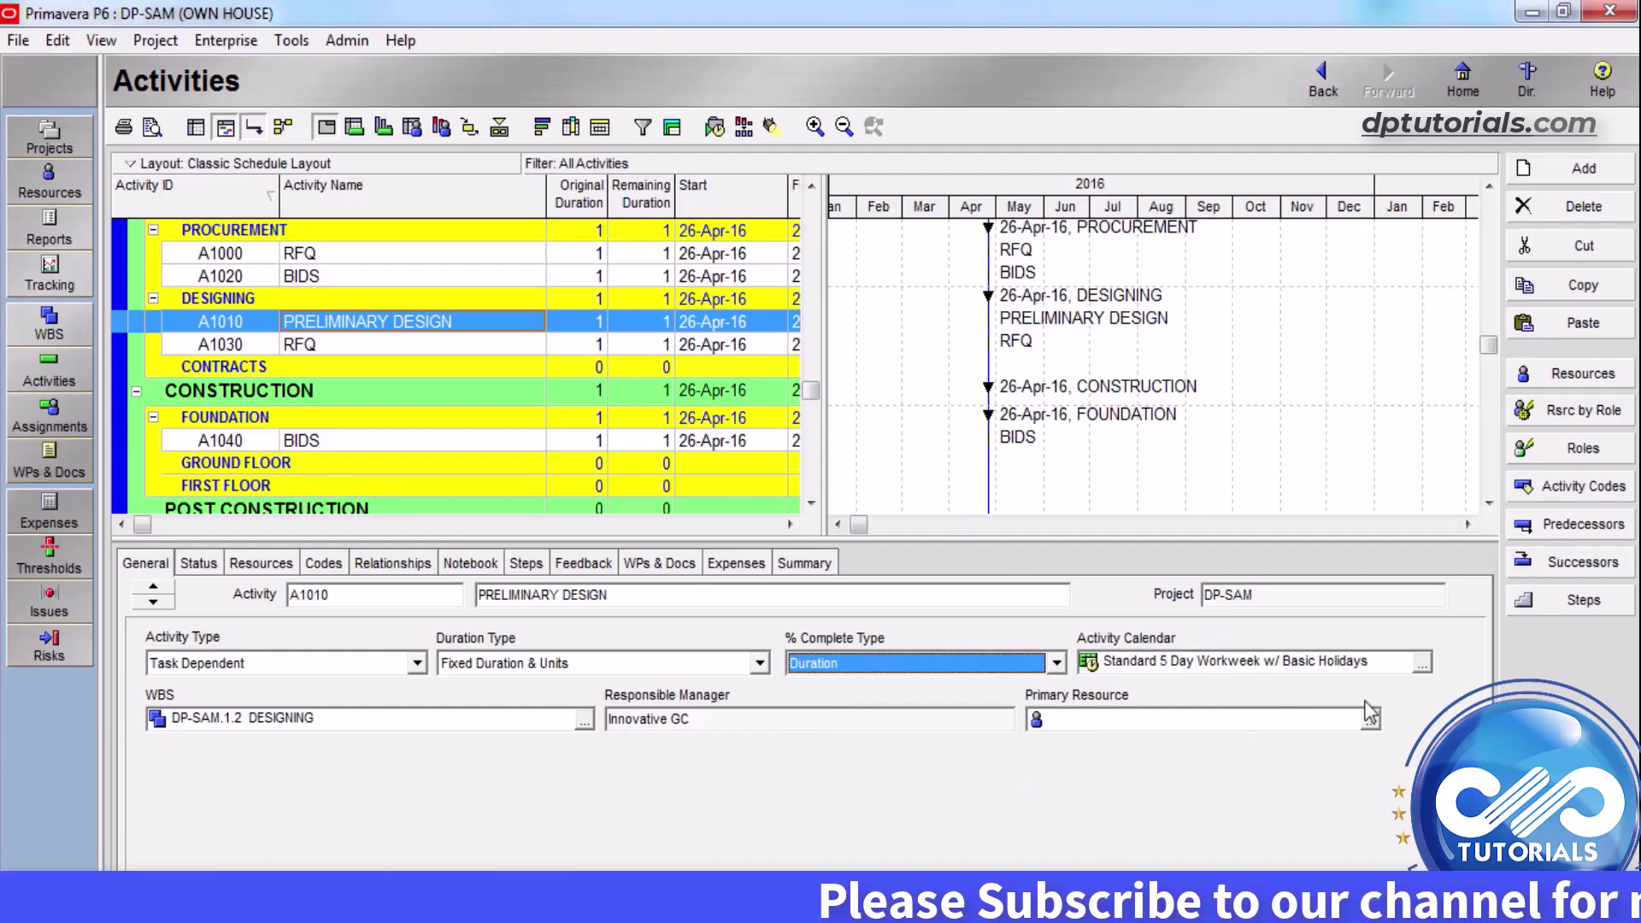
Step: Review A1010's activity calendar and WBS choices without changing either
{"action": "left_click", "coordinate": [1421, 664]}
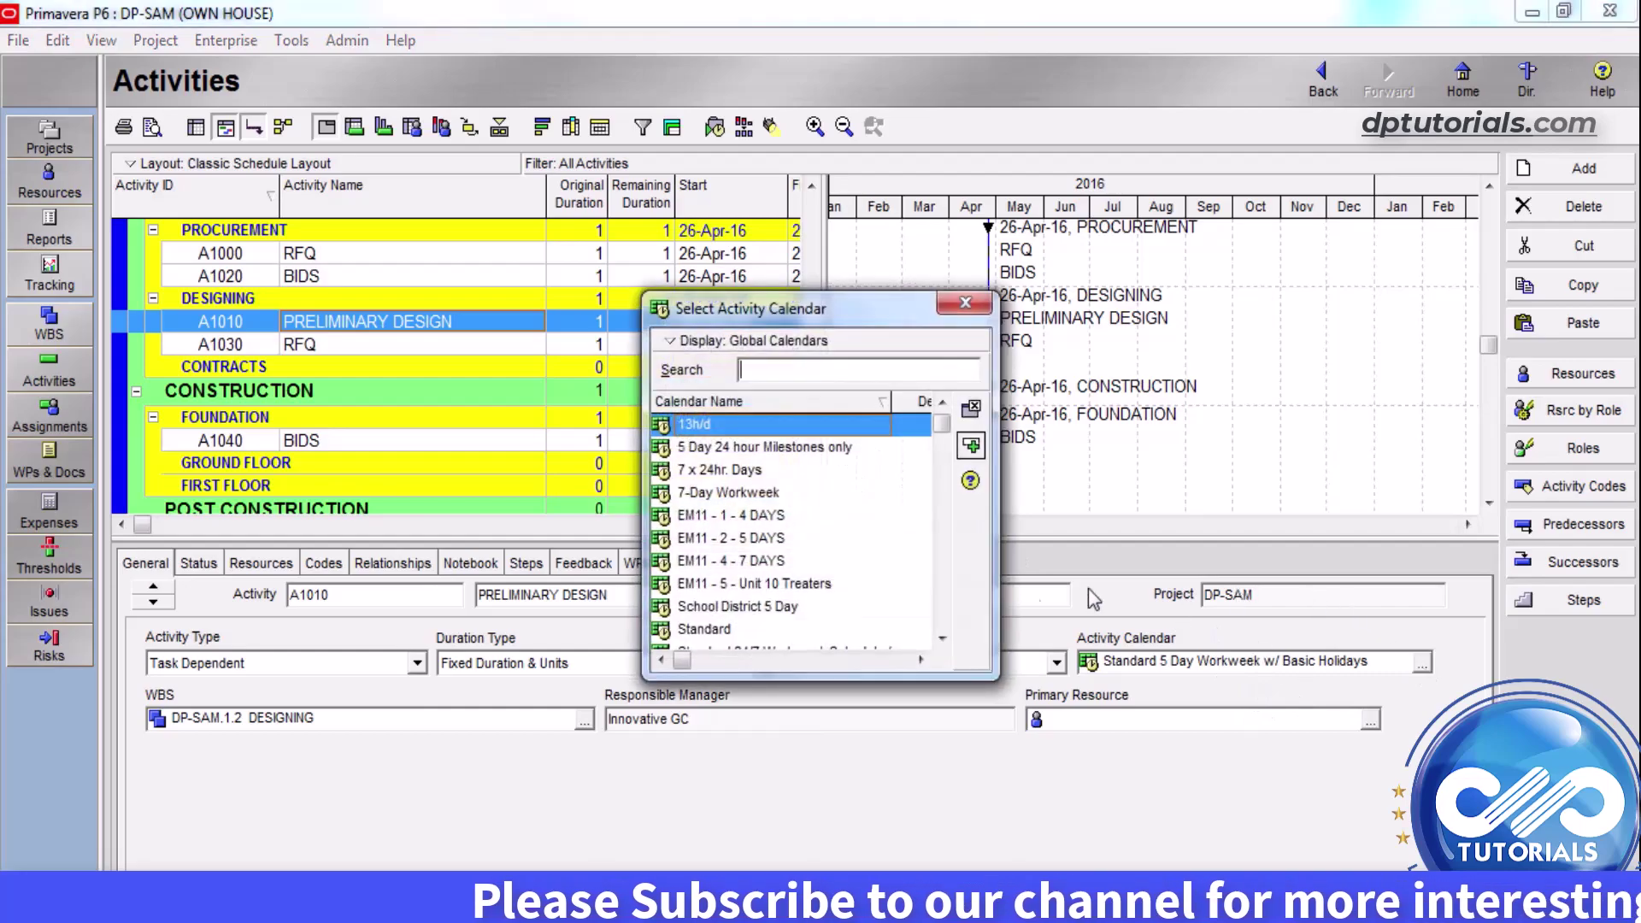
{"action": "key", "text": "Escape"}
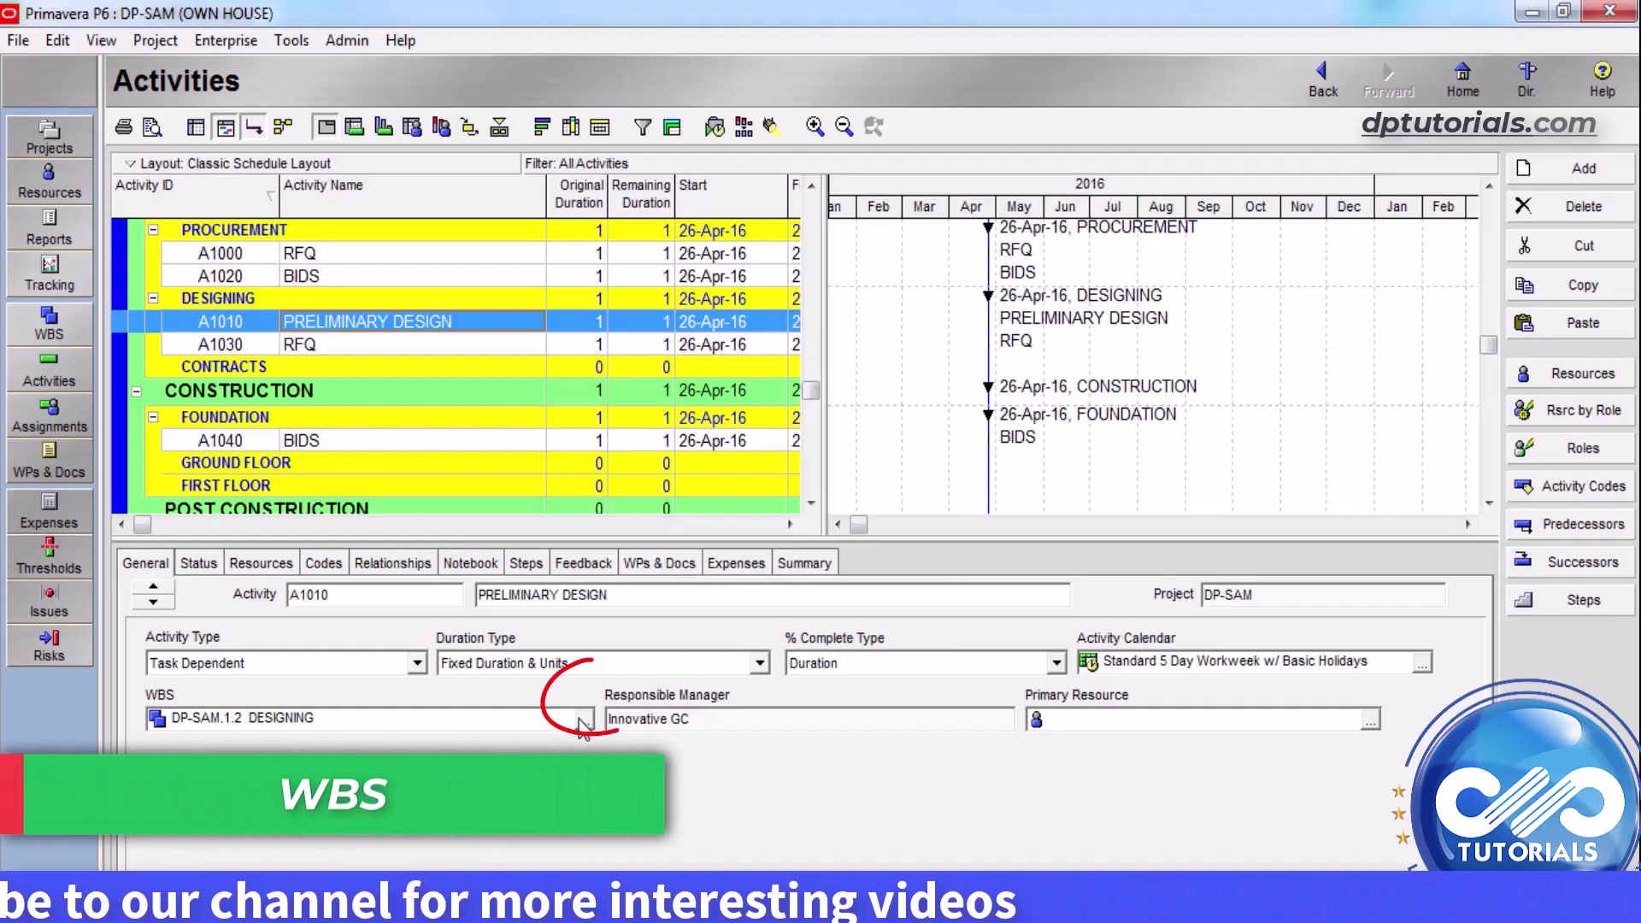
{"action": "left_click", "coordinate": [583, 722]}
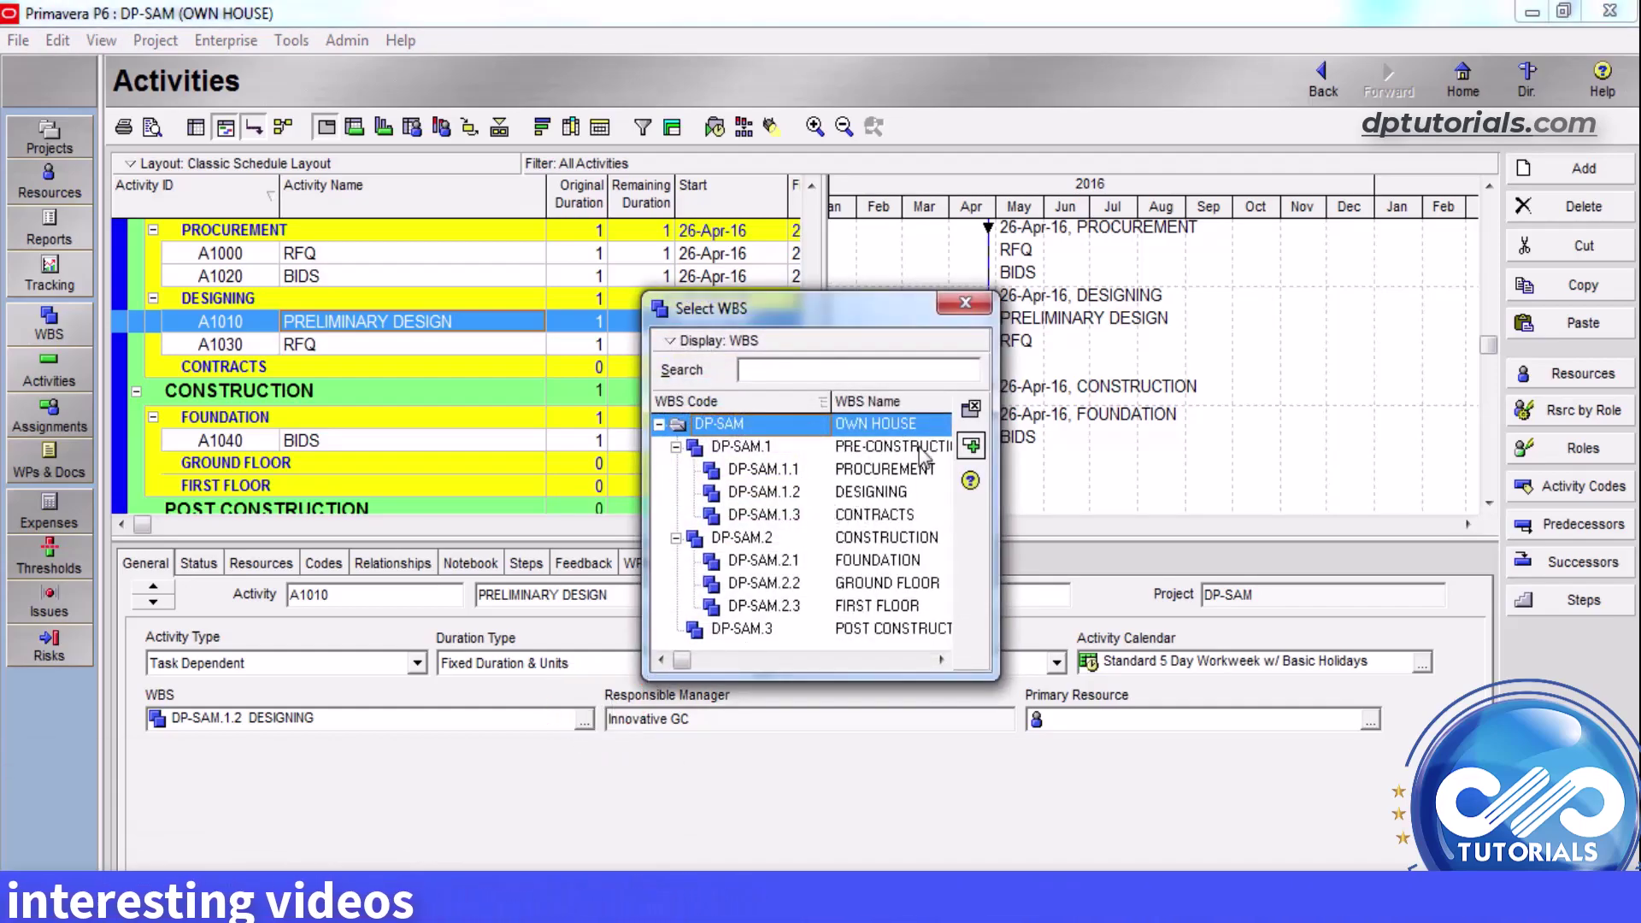
{"action": "left_click", "coordinate": [965, 305]}
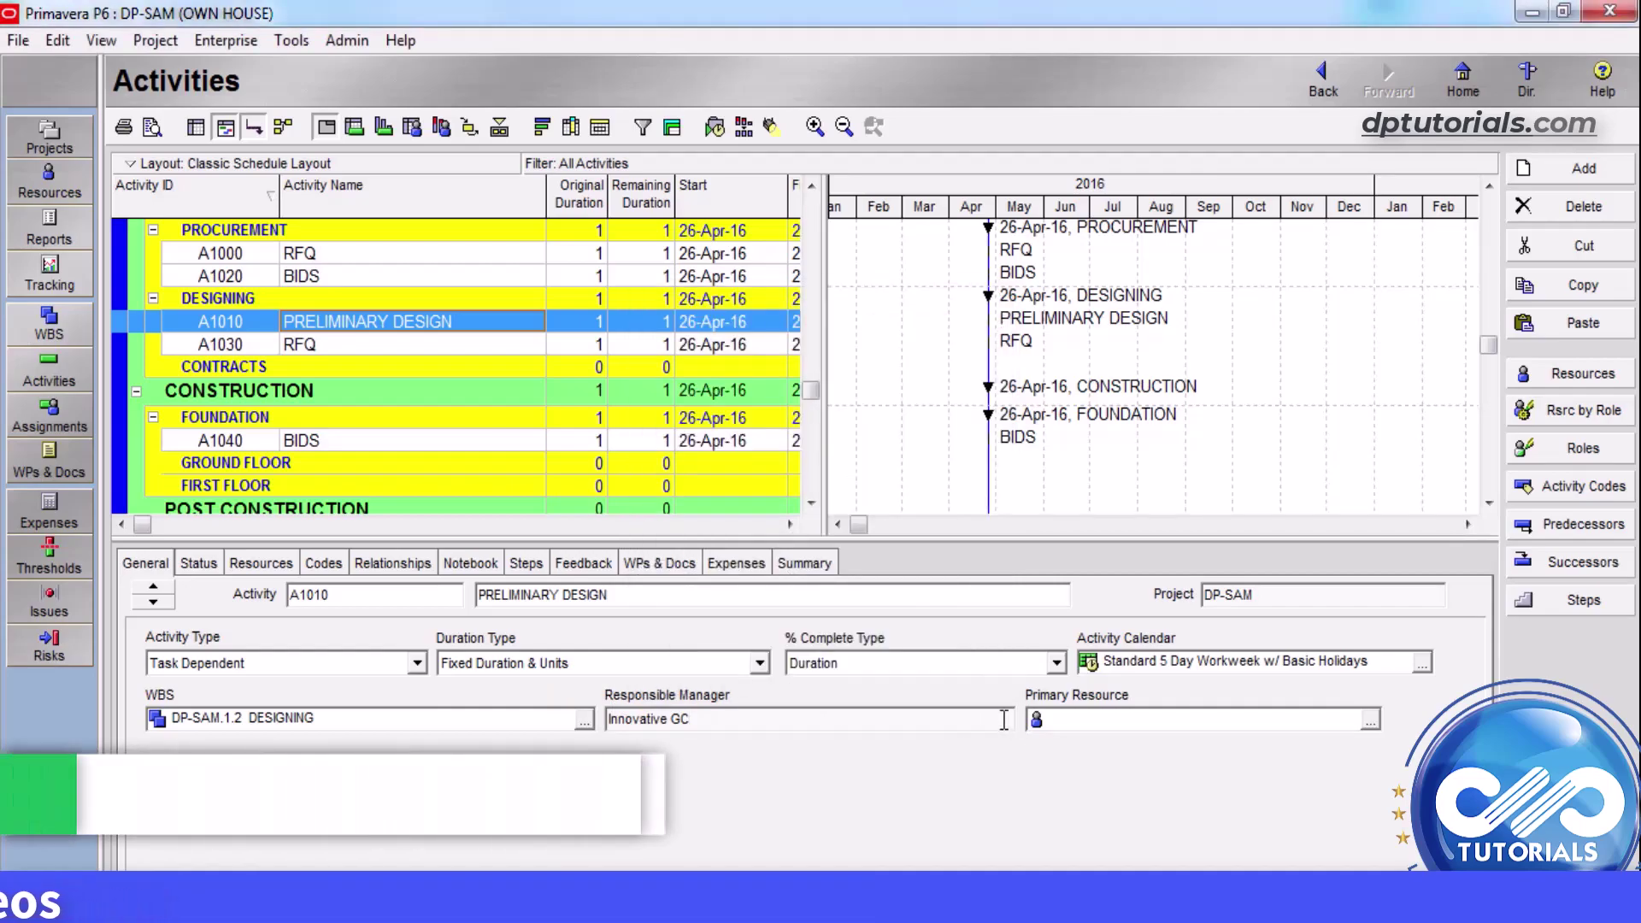
{"action": "left_click", "coordinate": [1004, 720]}
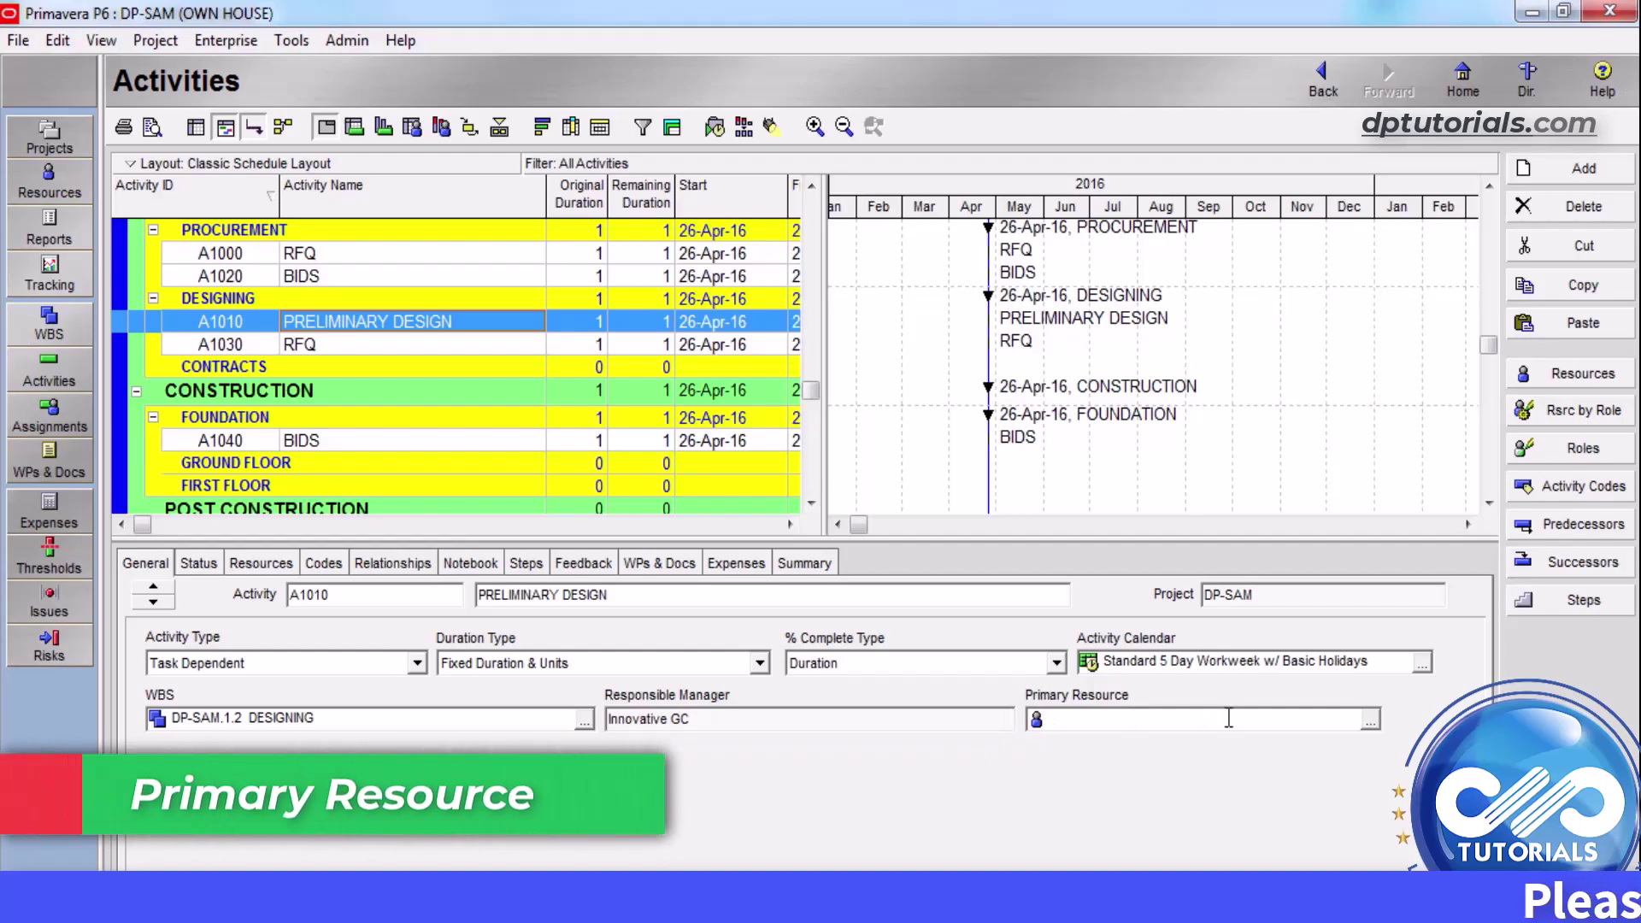
Step: Pick Management from All Active Resources as A1010's primary resource and assign it
{"action": "left_click", "coordinate": [1370, 721]}
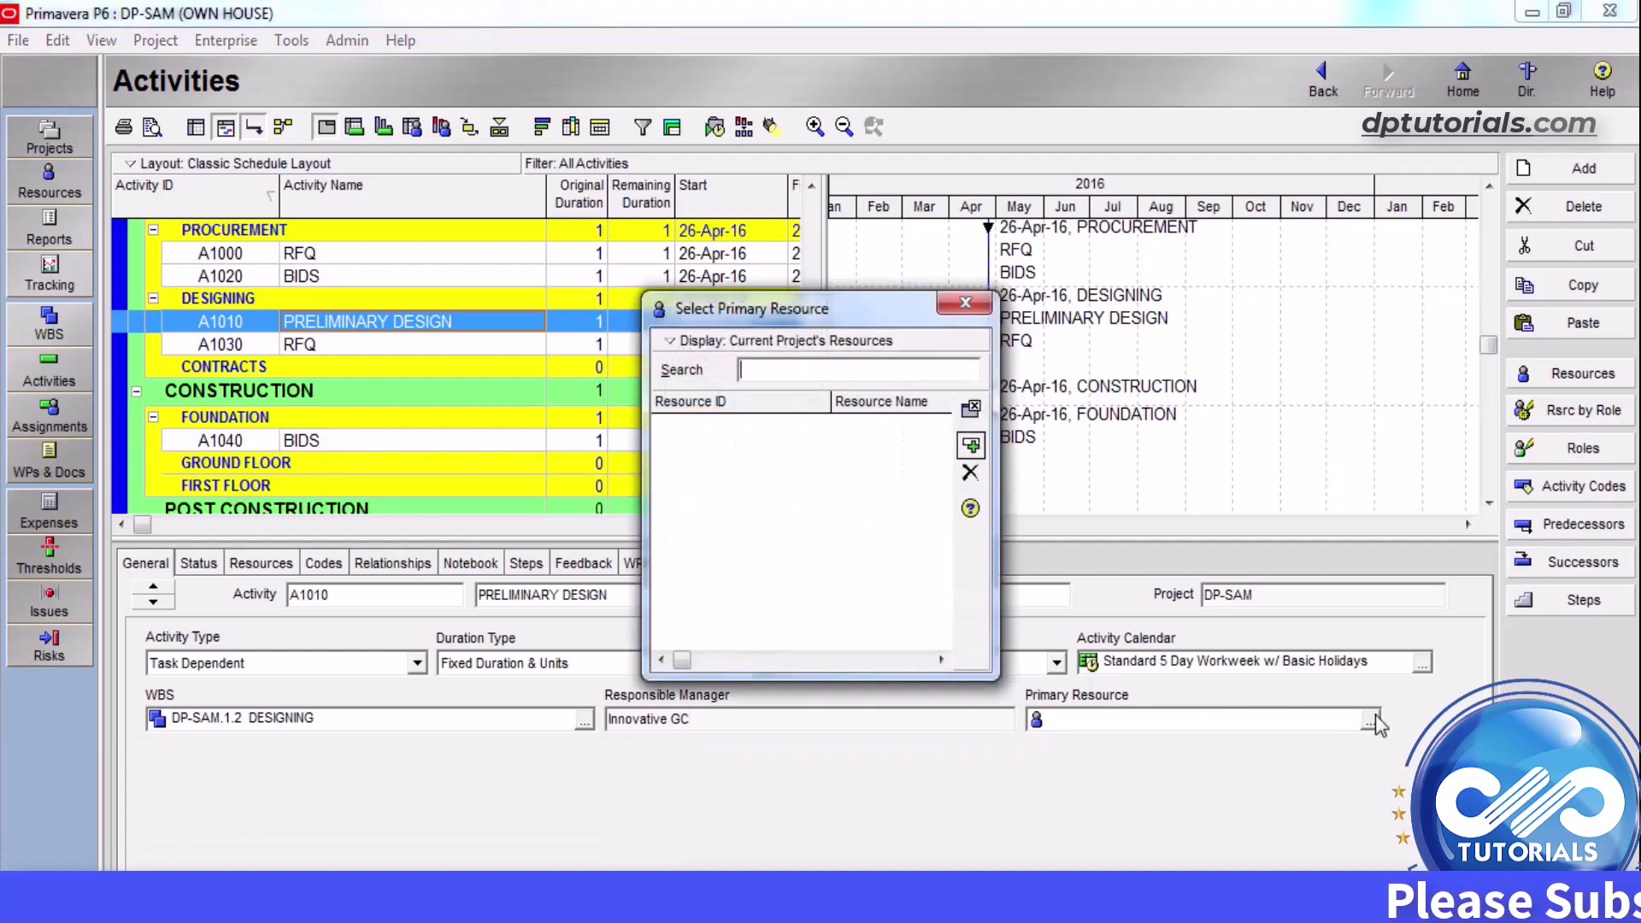
{"action": "left_click", "coordinate": [669, 340]}
{"action": "mouse_move", "coordinate": [696, 425]}
{"action": "left_click", "coordinate": [945, 425]}
{"action": "double_click", "coordinate": [752, 345]}
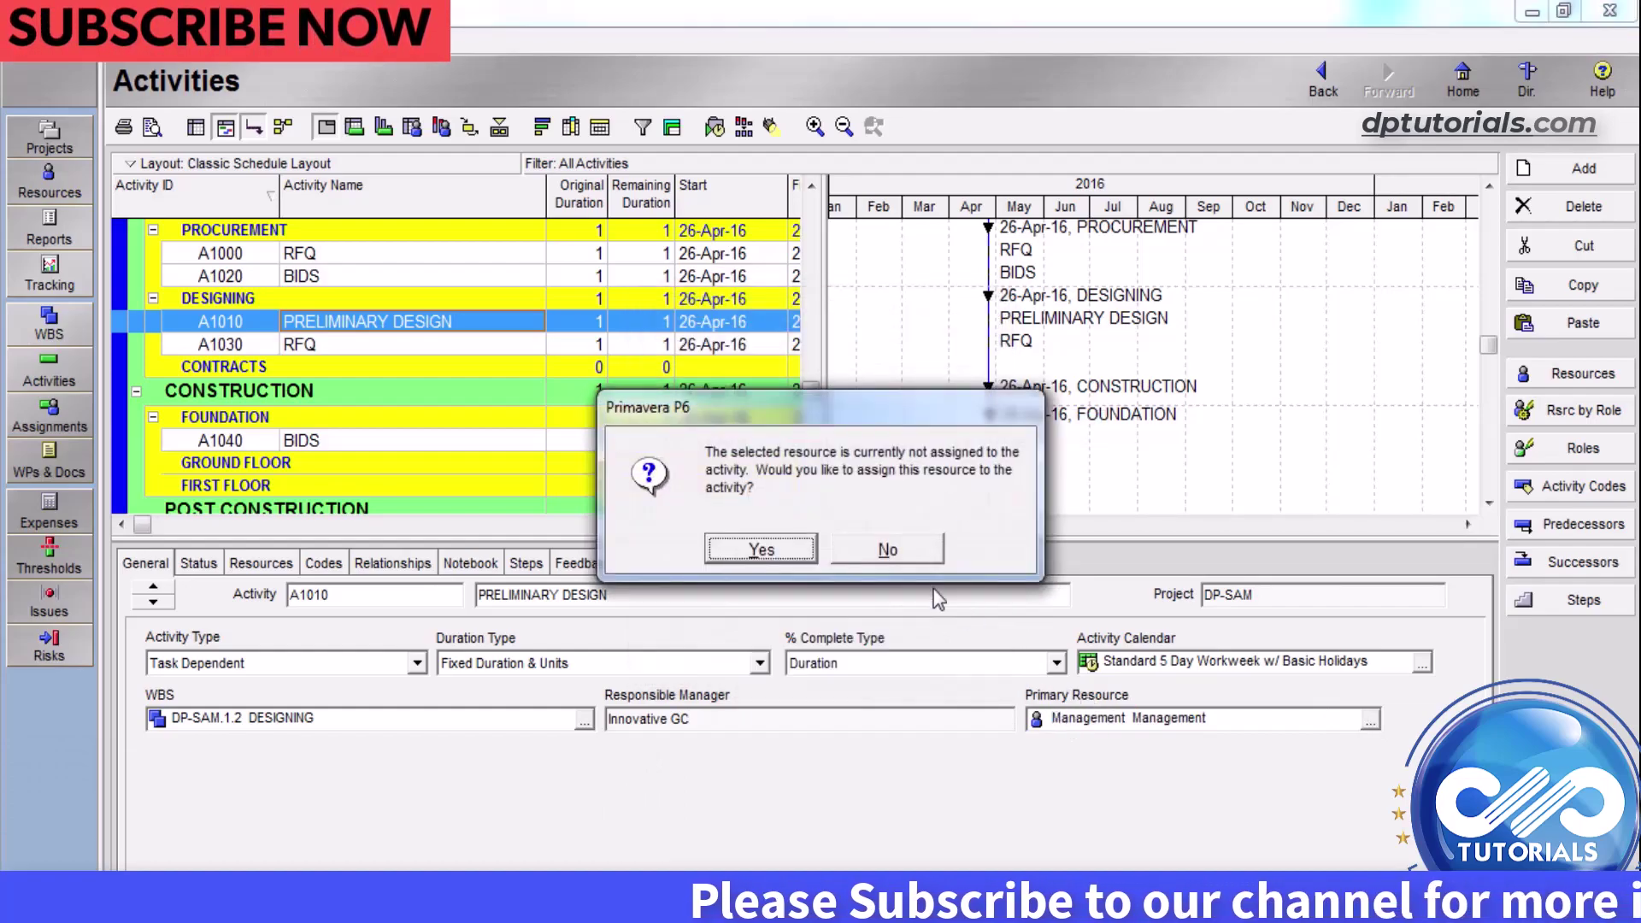
{"action": "left_click", "coordinate": [760, 548]}
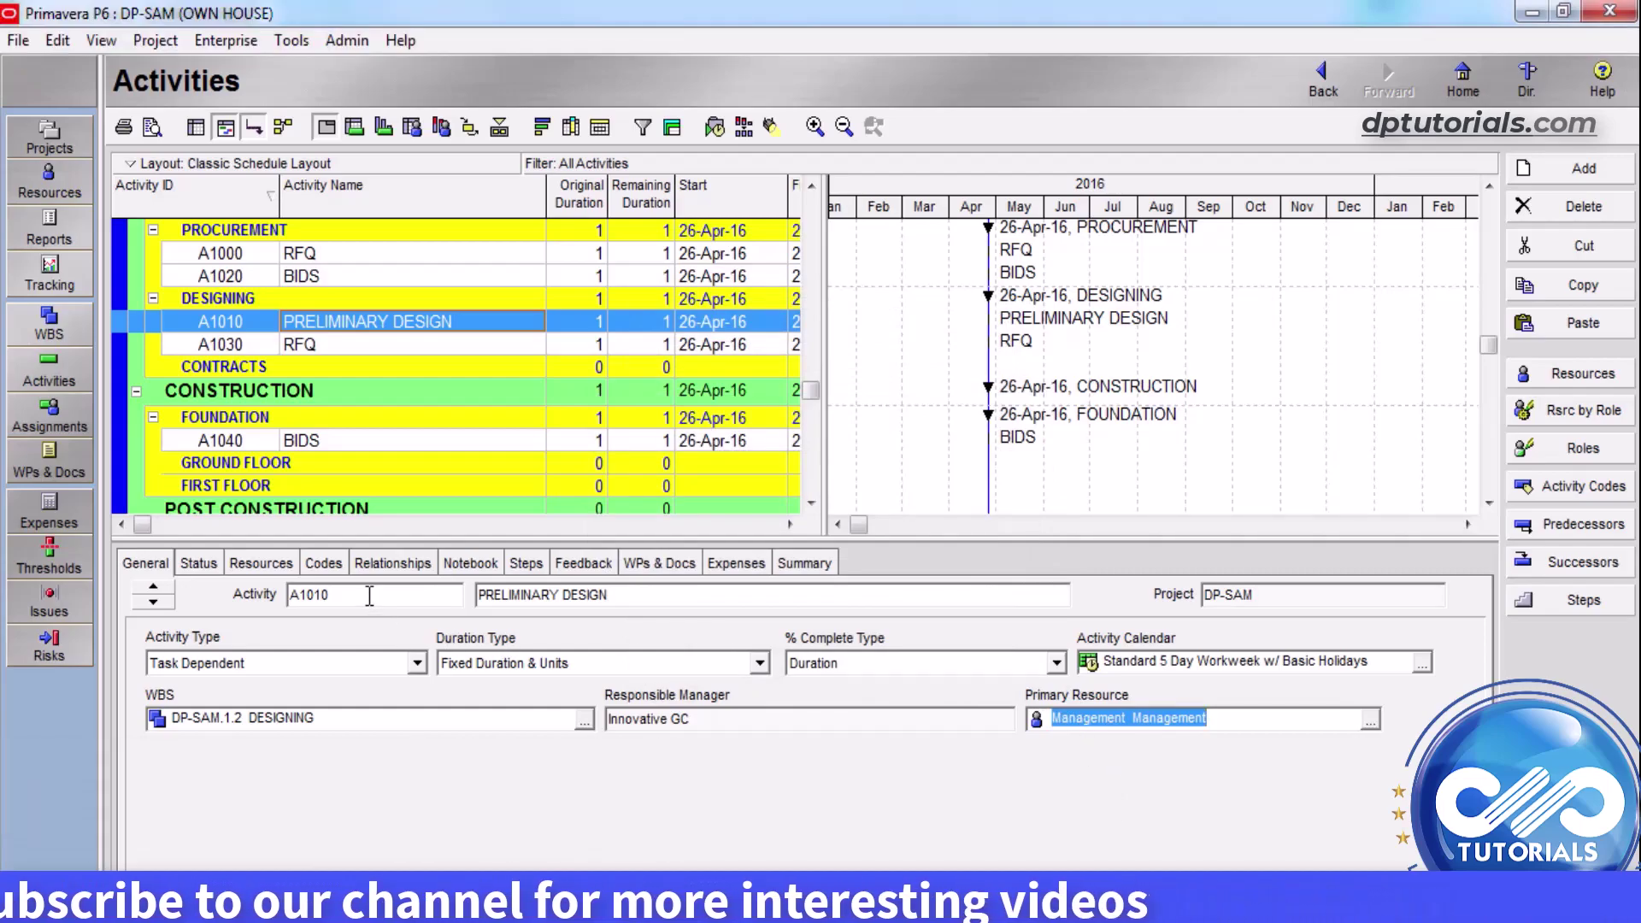
Step: Show the Status details for activity A1030 RFQ
{"action": "left_click", "coordinate": [202, 564]}
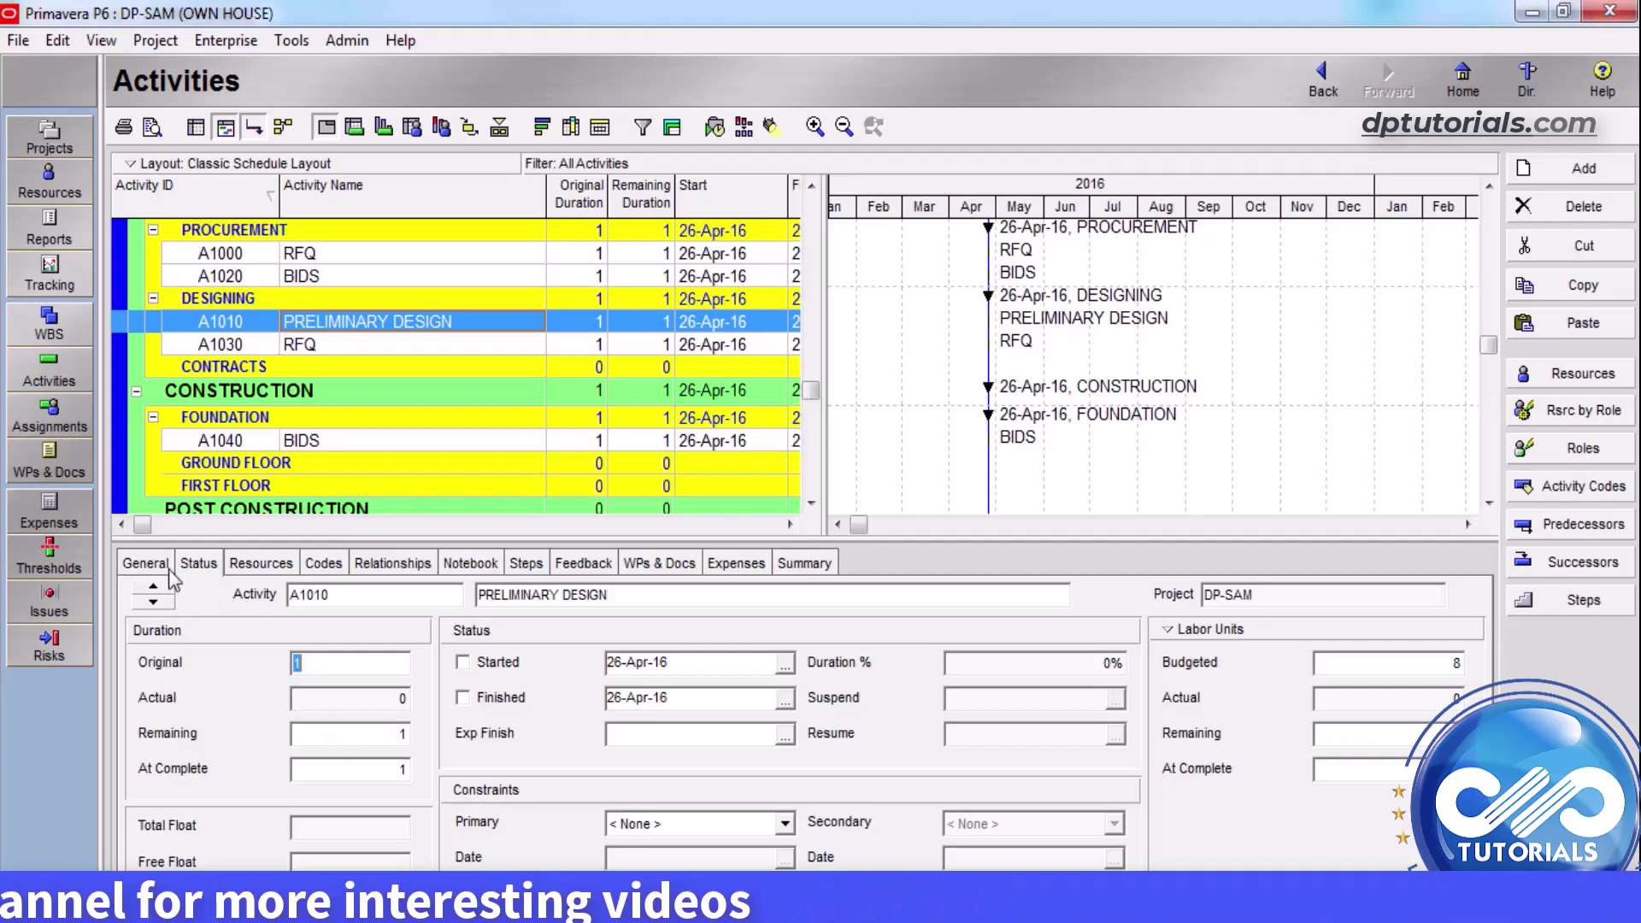
{"action": "left_click", "coordinate": [364, 344]}
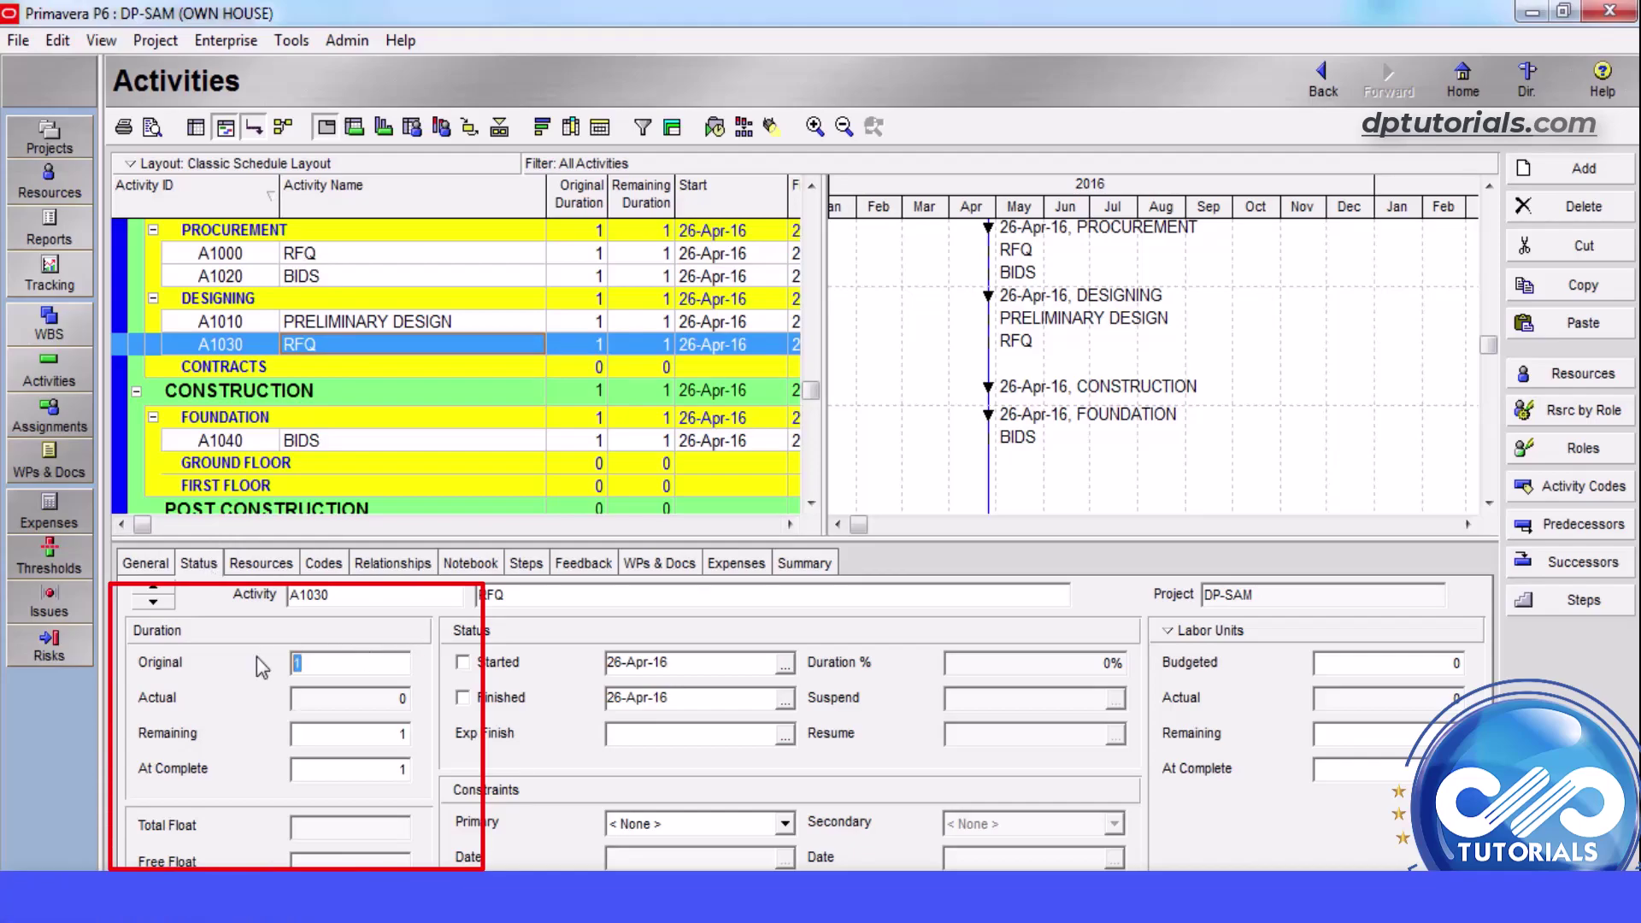
Step: Commit an original duration of 10 for A1030 RFQ, finishing 09-May-16
{"action": "key", "text": "Return"}
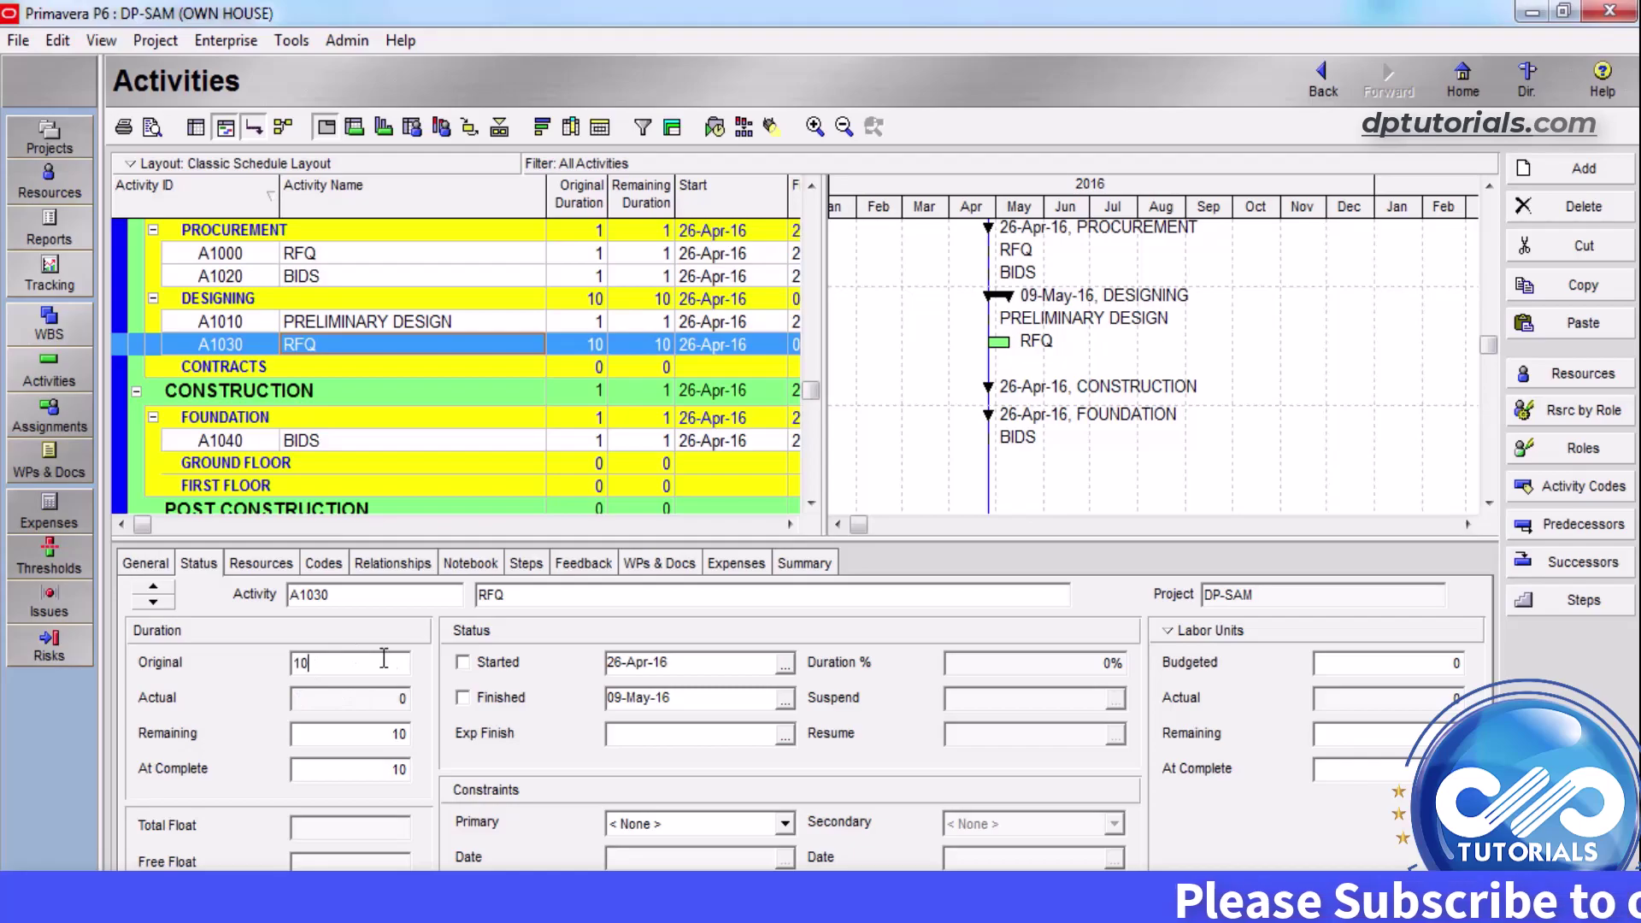
{"action": "left_click", "coordinate": [392, 728]}
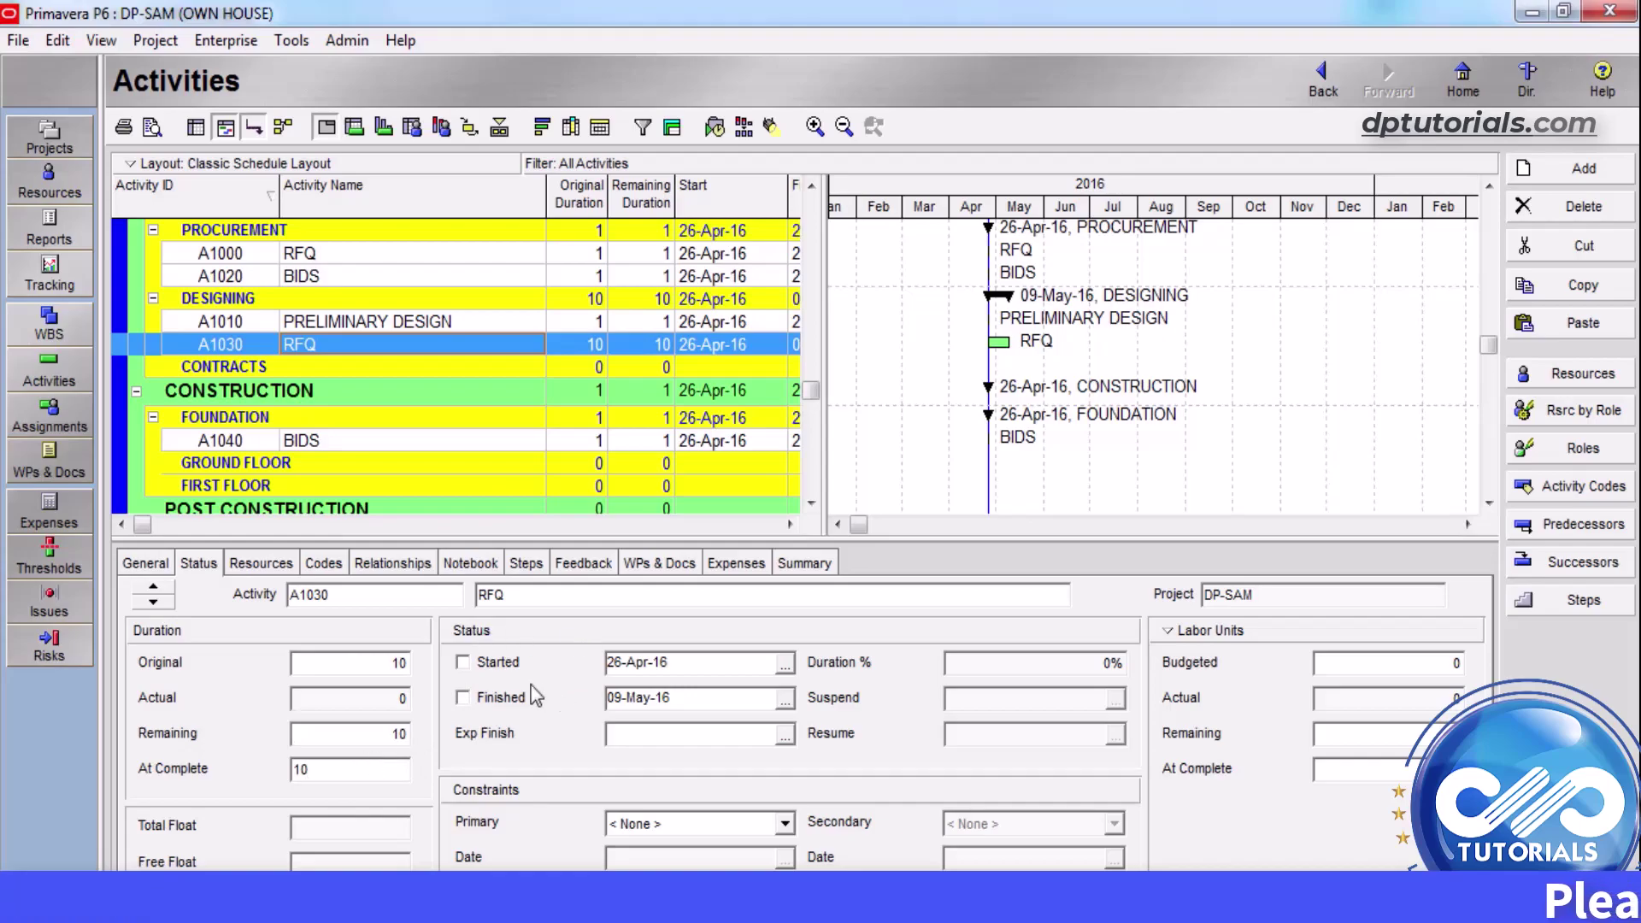
{"action": "left_click", "coordinate": [786, 664]}
{"action": "left_click", "coordinate": [787, 666]}
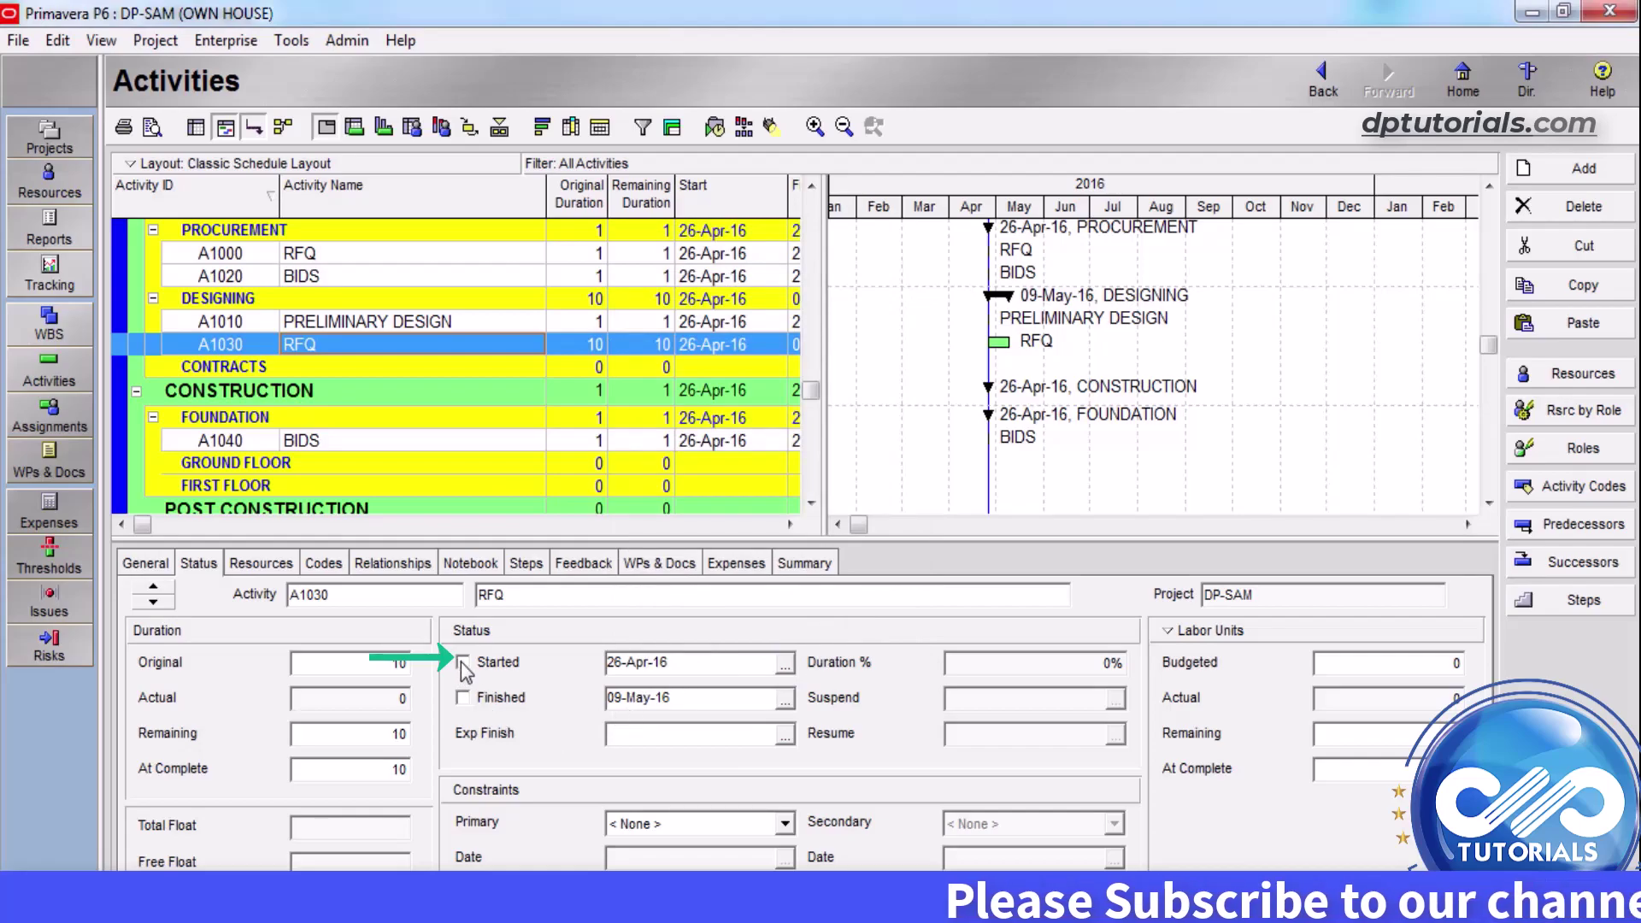
{"action": "left_click", "coordinate": [463, 664]}
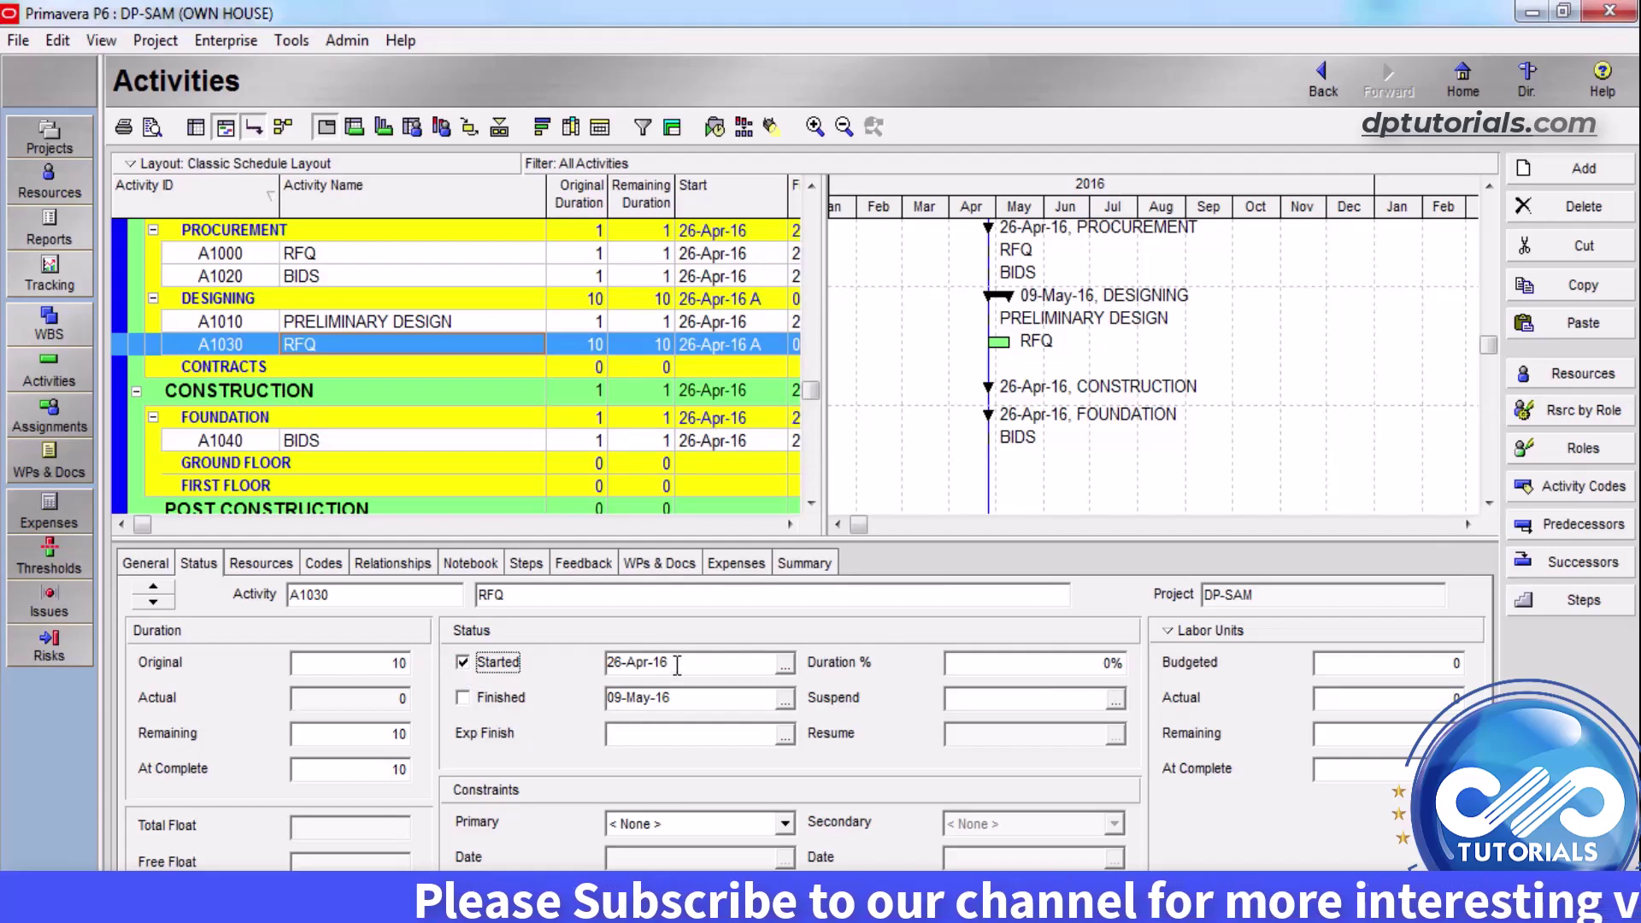
{"action": "key", "text": "space"}
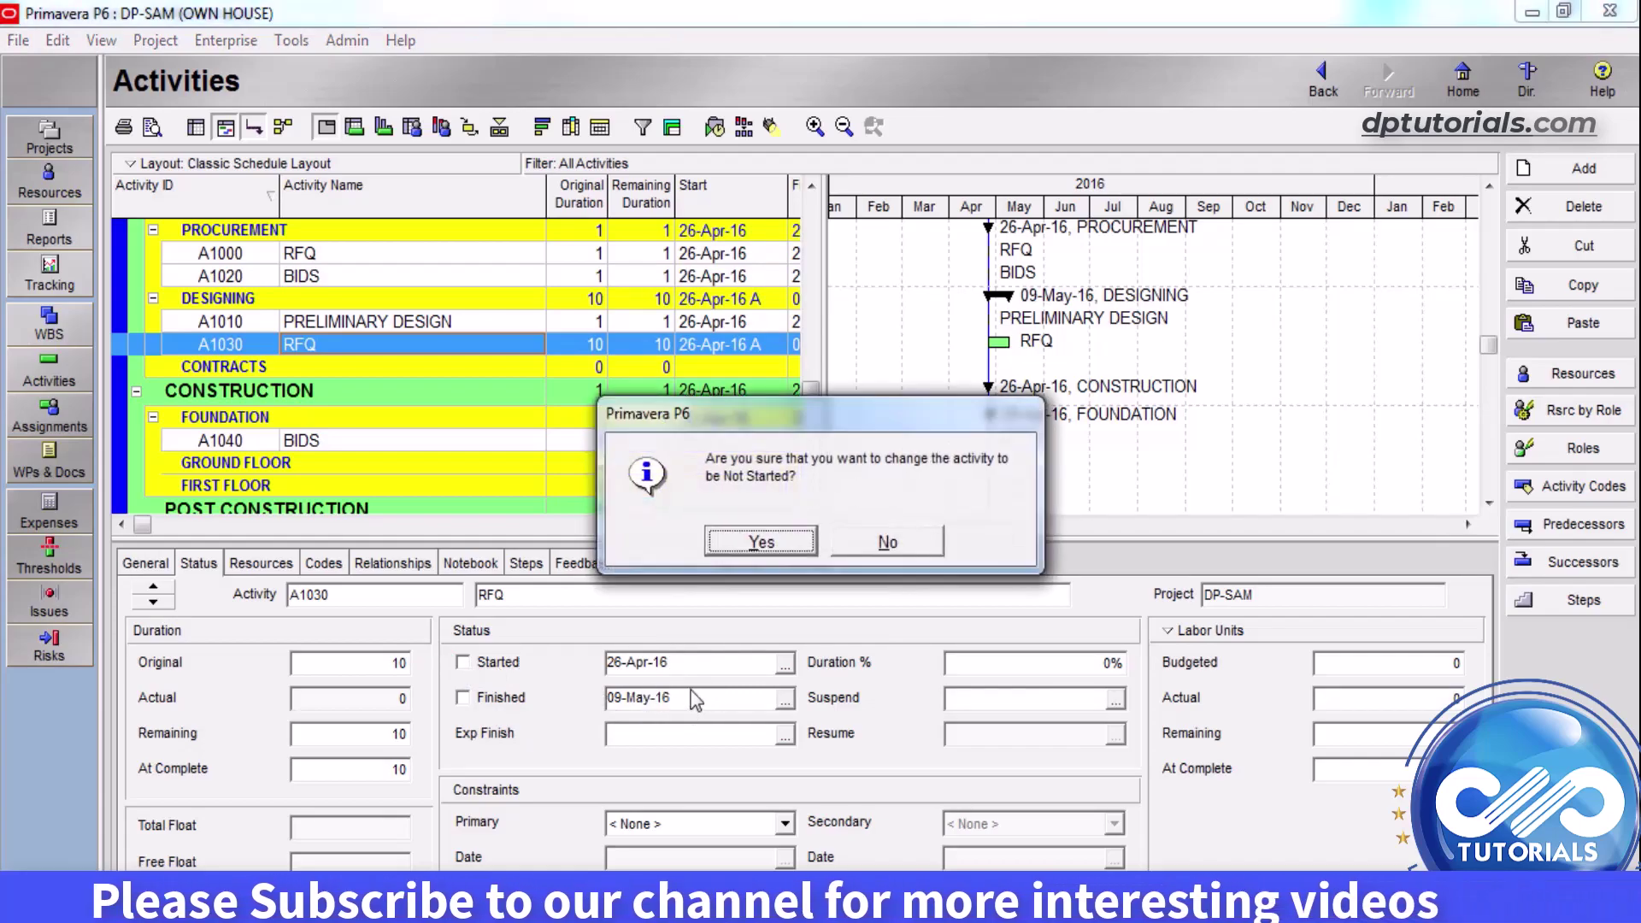
{"action": "key", "text": "Return"}
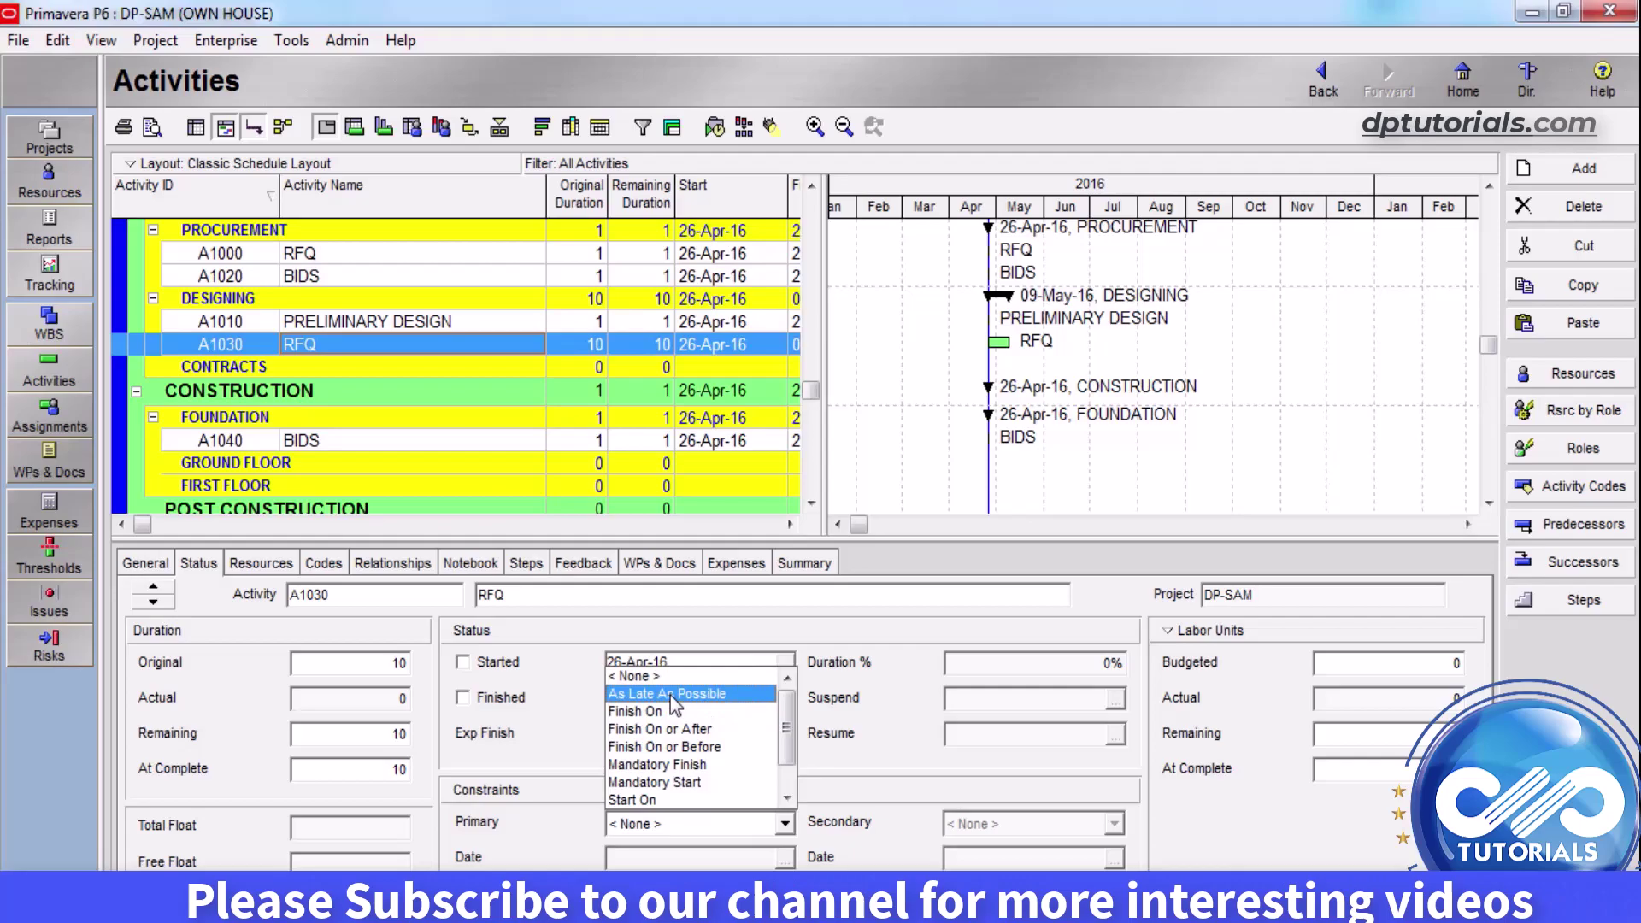
Step: Give A1030 RFQ a Finish On or Before primary constraint
{"action": "left_click", "coordinate": [833, 844]}
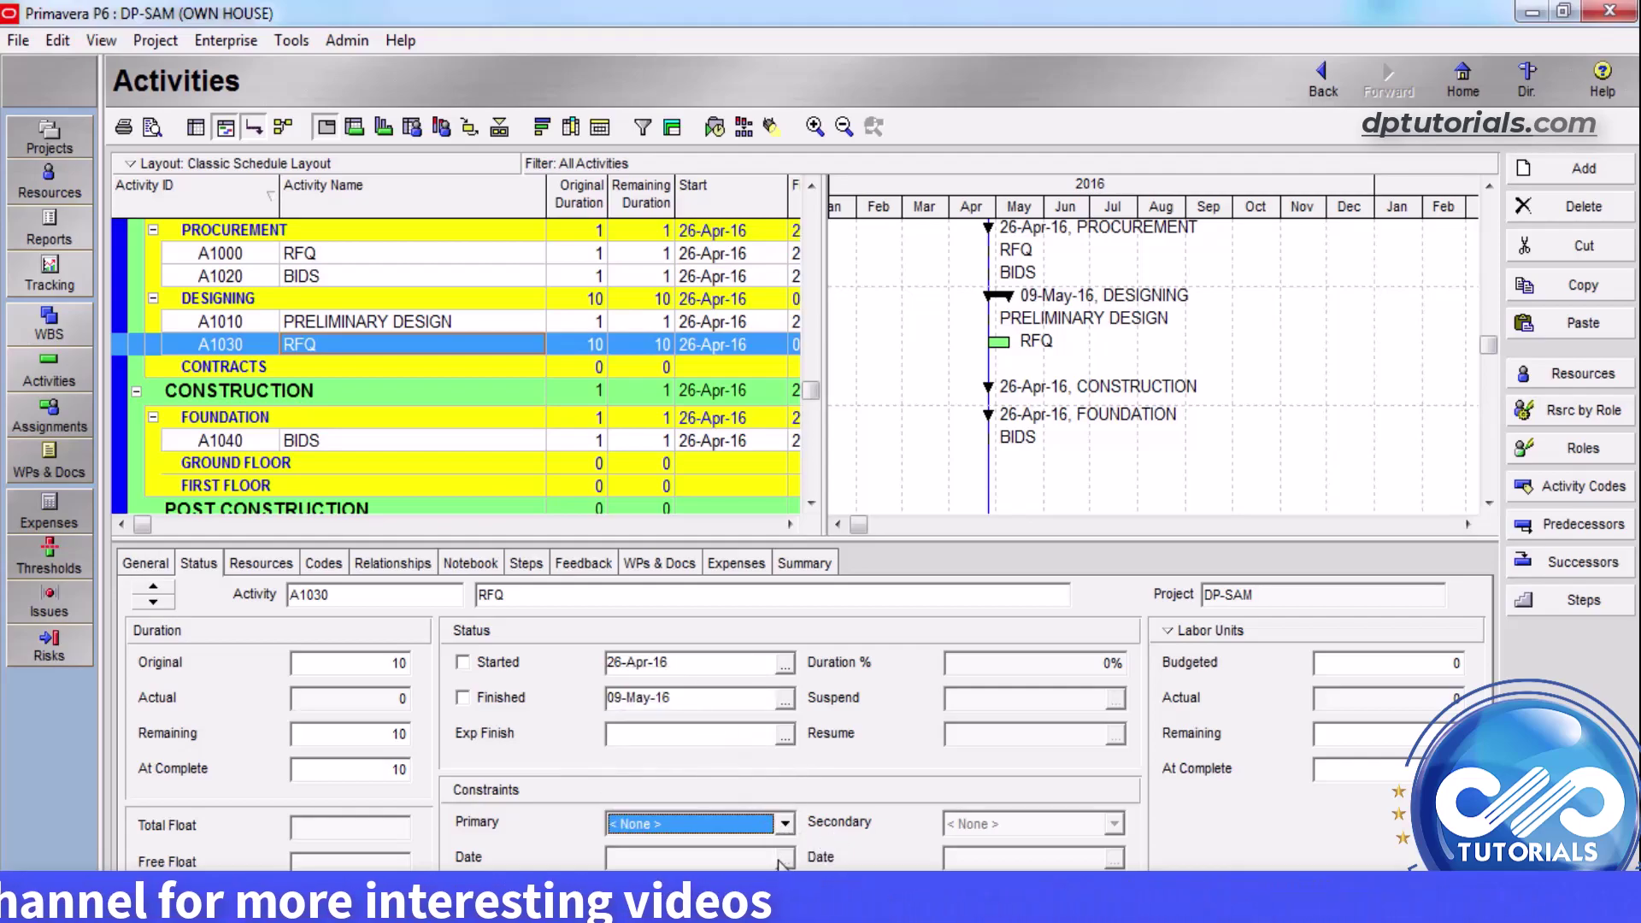
{"action": "left_click", "coordinate": [757, 823]}
{"action": "left_click", "coordinate": [683, 762]}
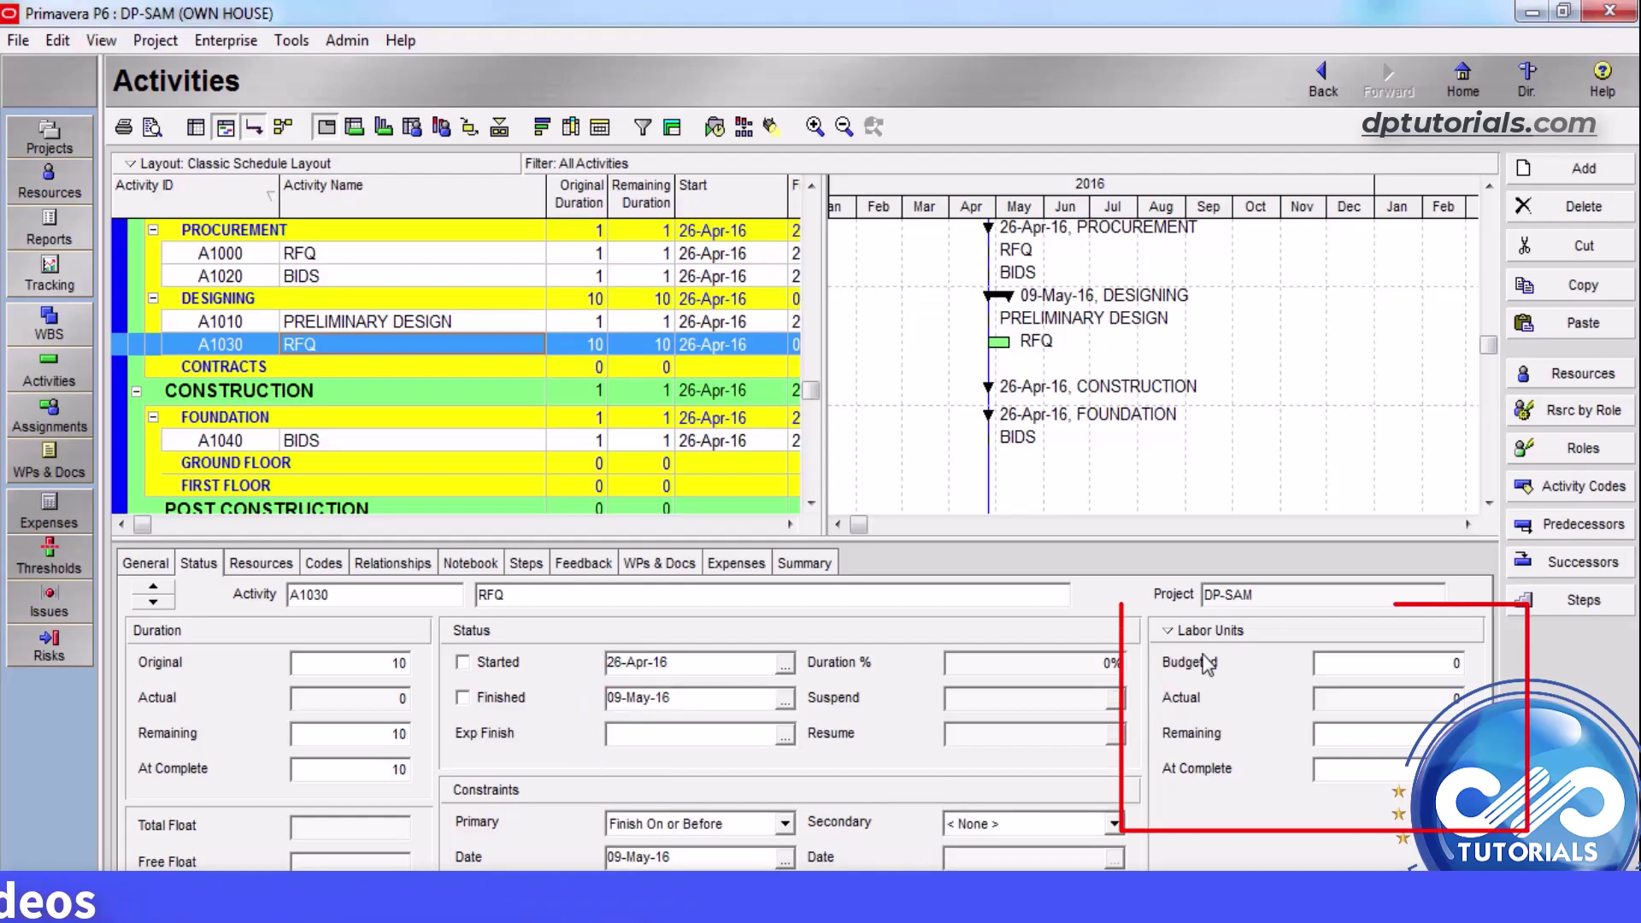
Step: Set RFQ's budgeted labor units to 0 and show its relationships
{"action": "left_click", "coordinate": [1392, 667]}
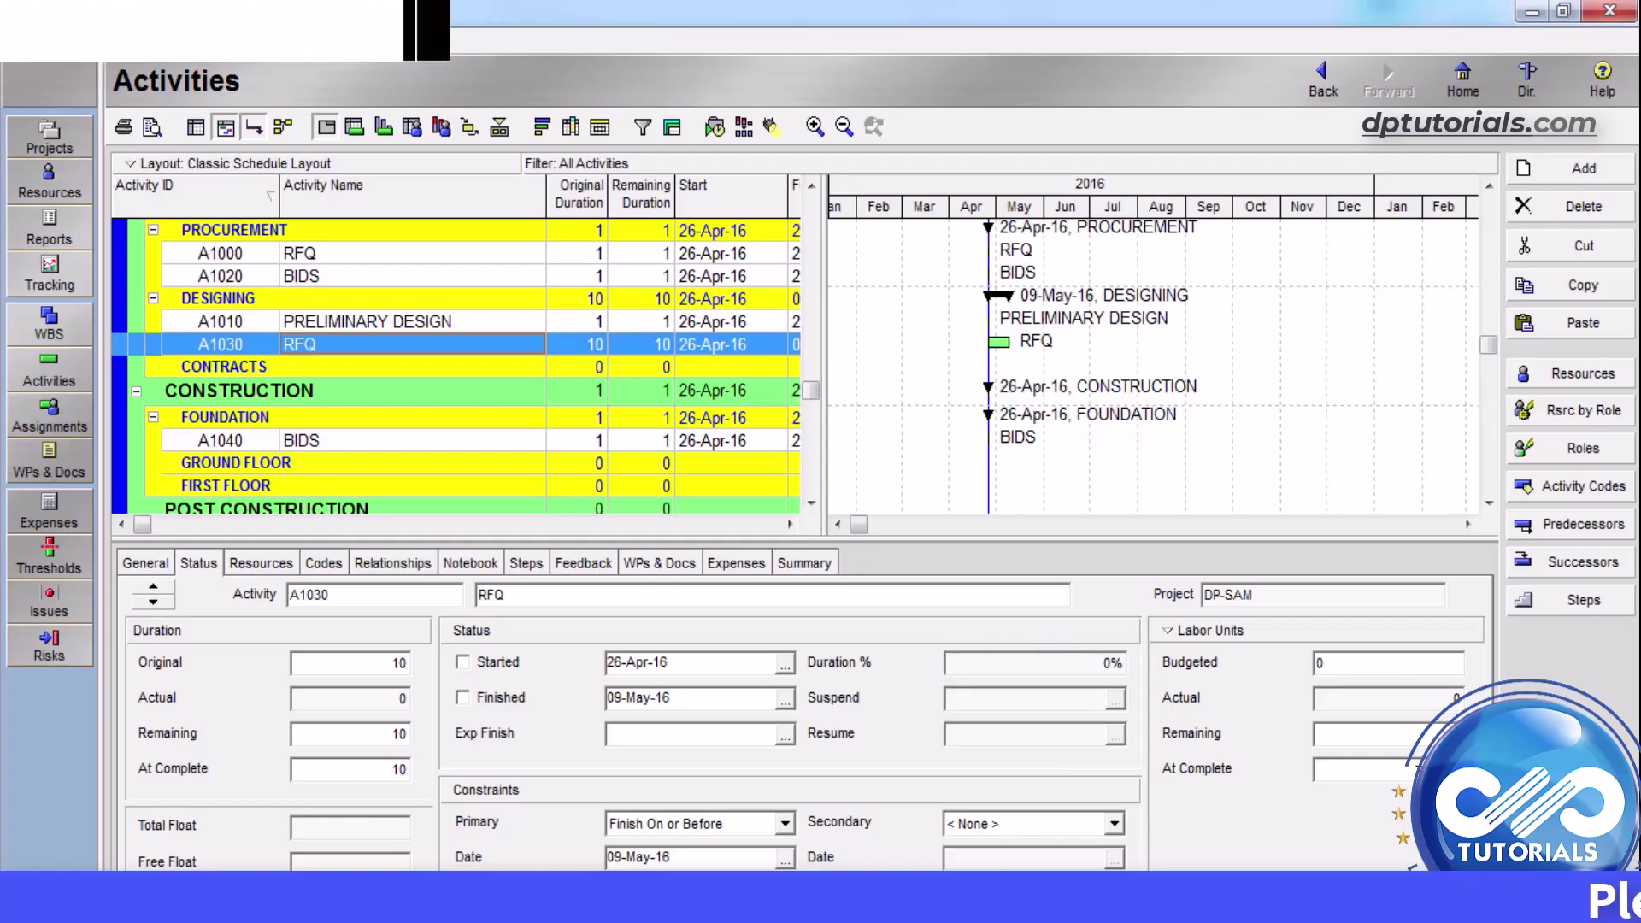
{"action": "left_click", "coordinate": [261, 563]}
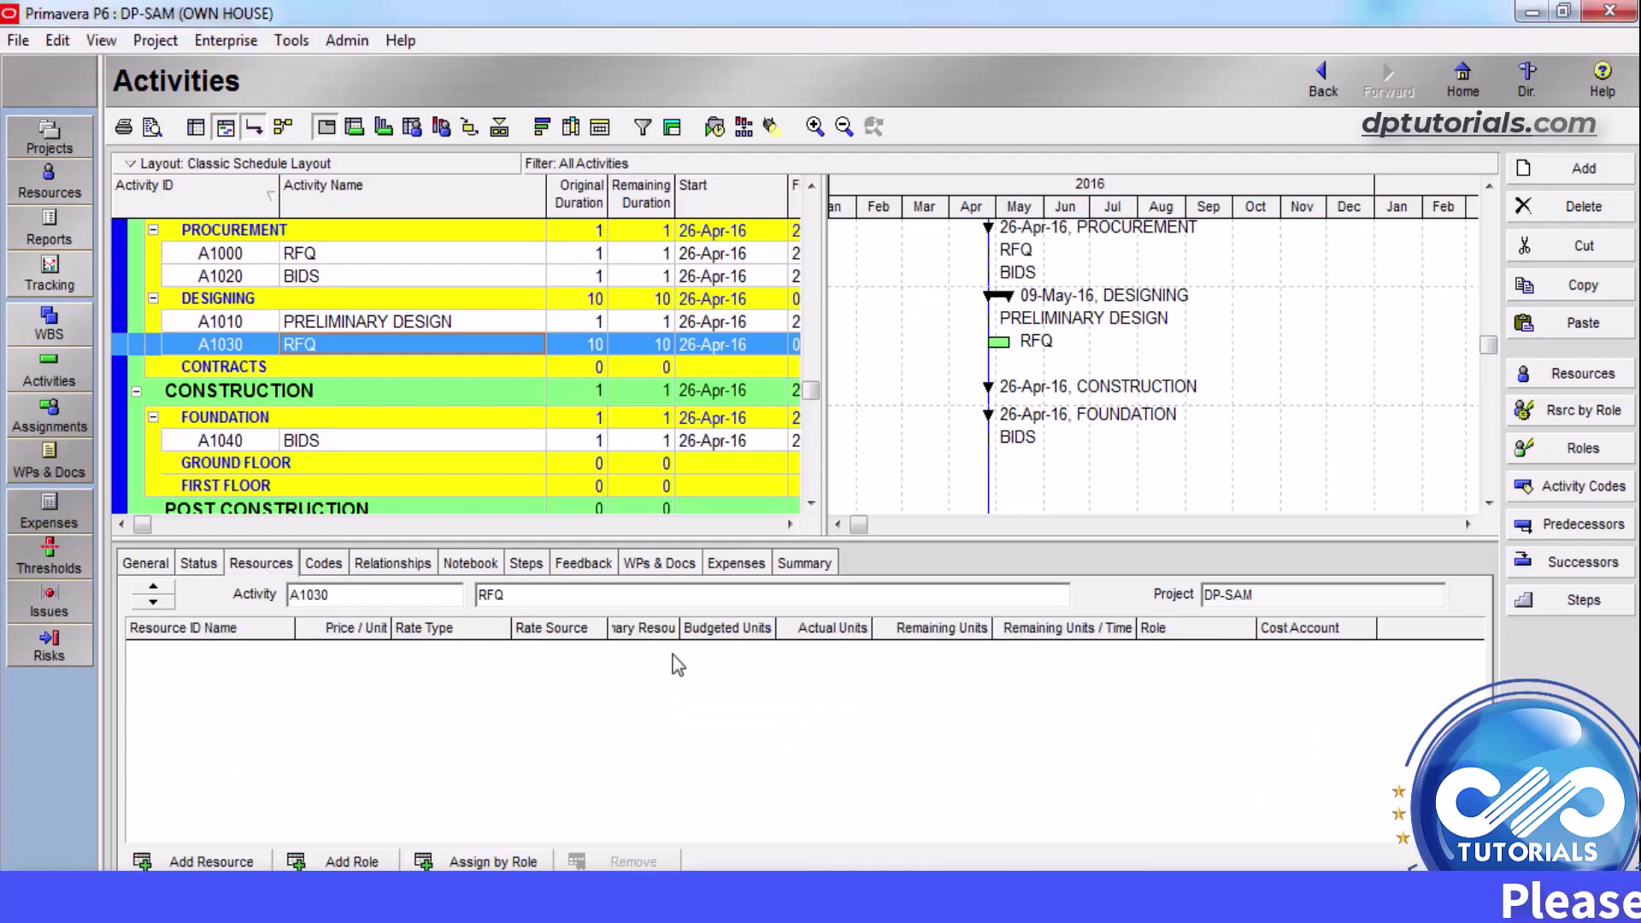
{"action": "left_click", "coordinate": [198, 564]}
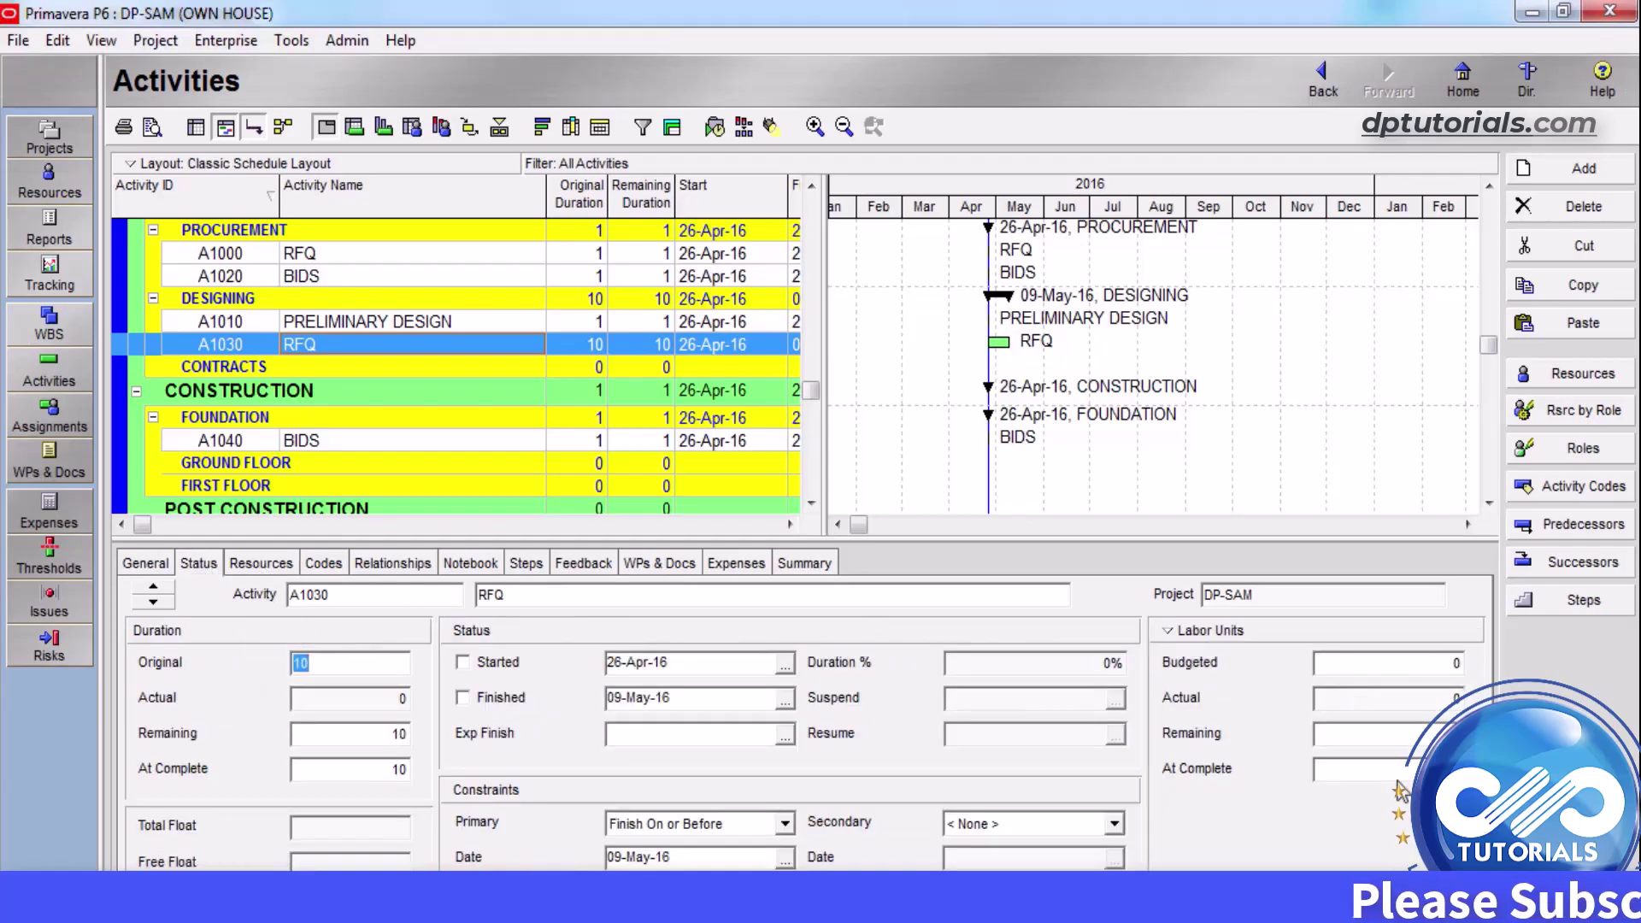
{"action": "left_click", "coordinate": [1410, 665]}
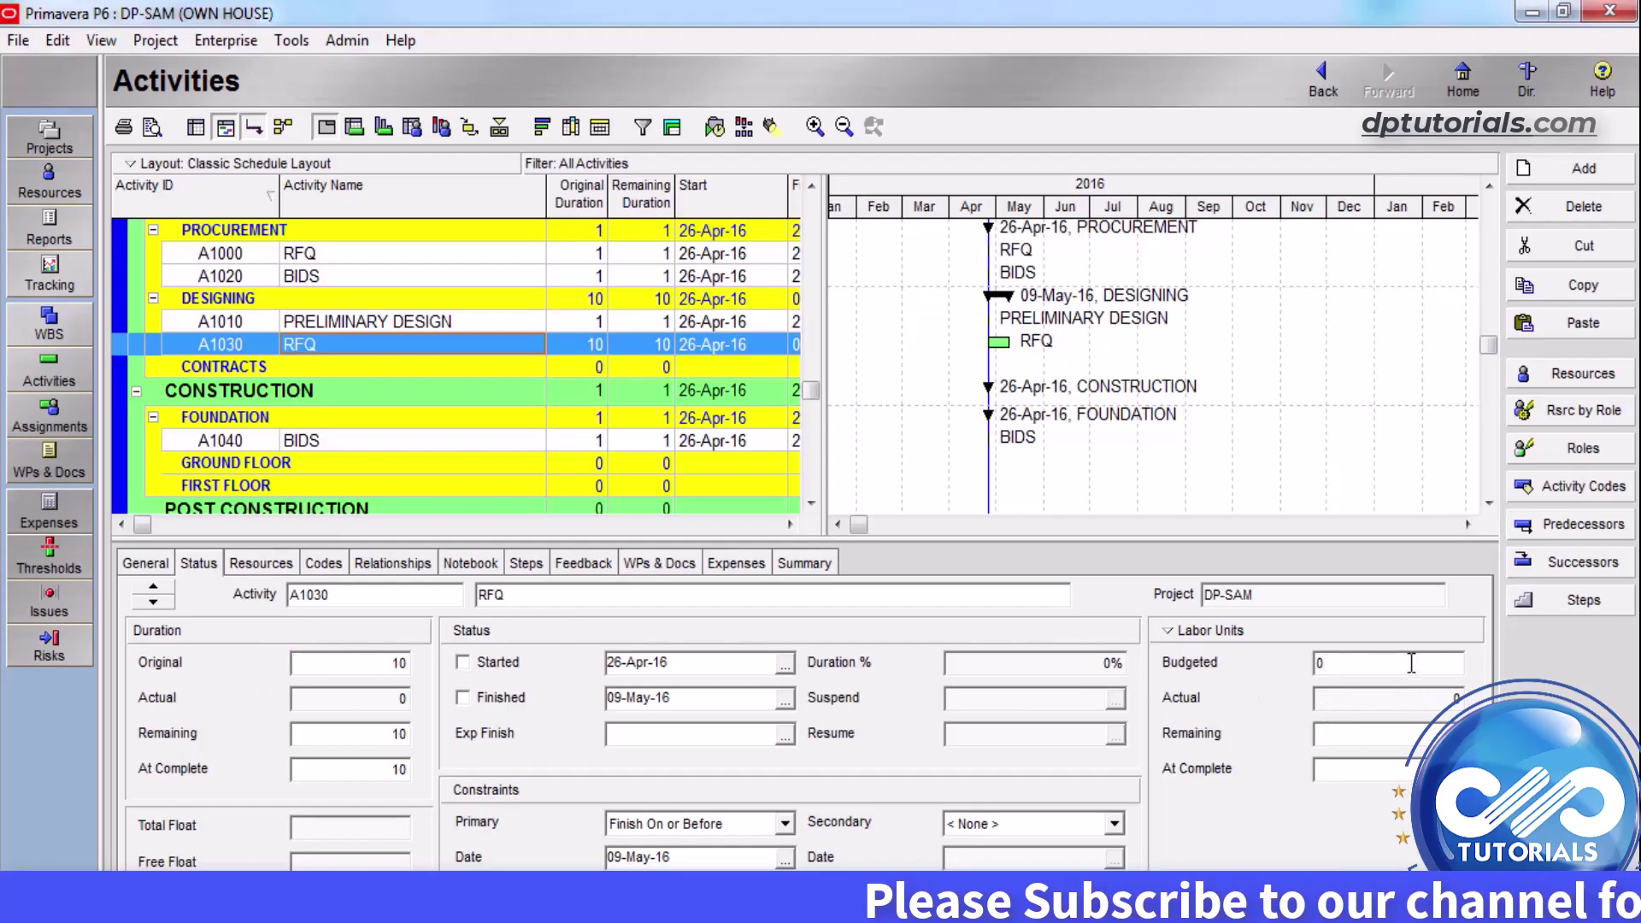
{"action": "left_click", "coordinate": [1436, 698]}
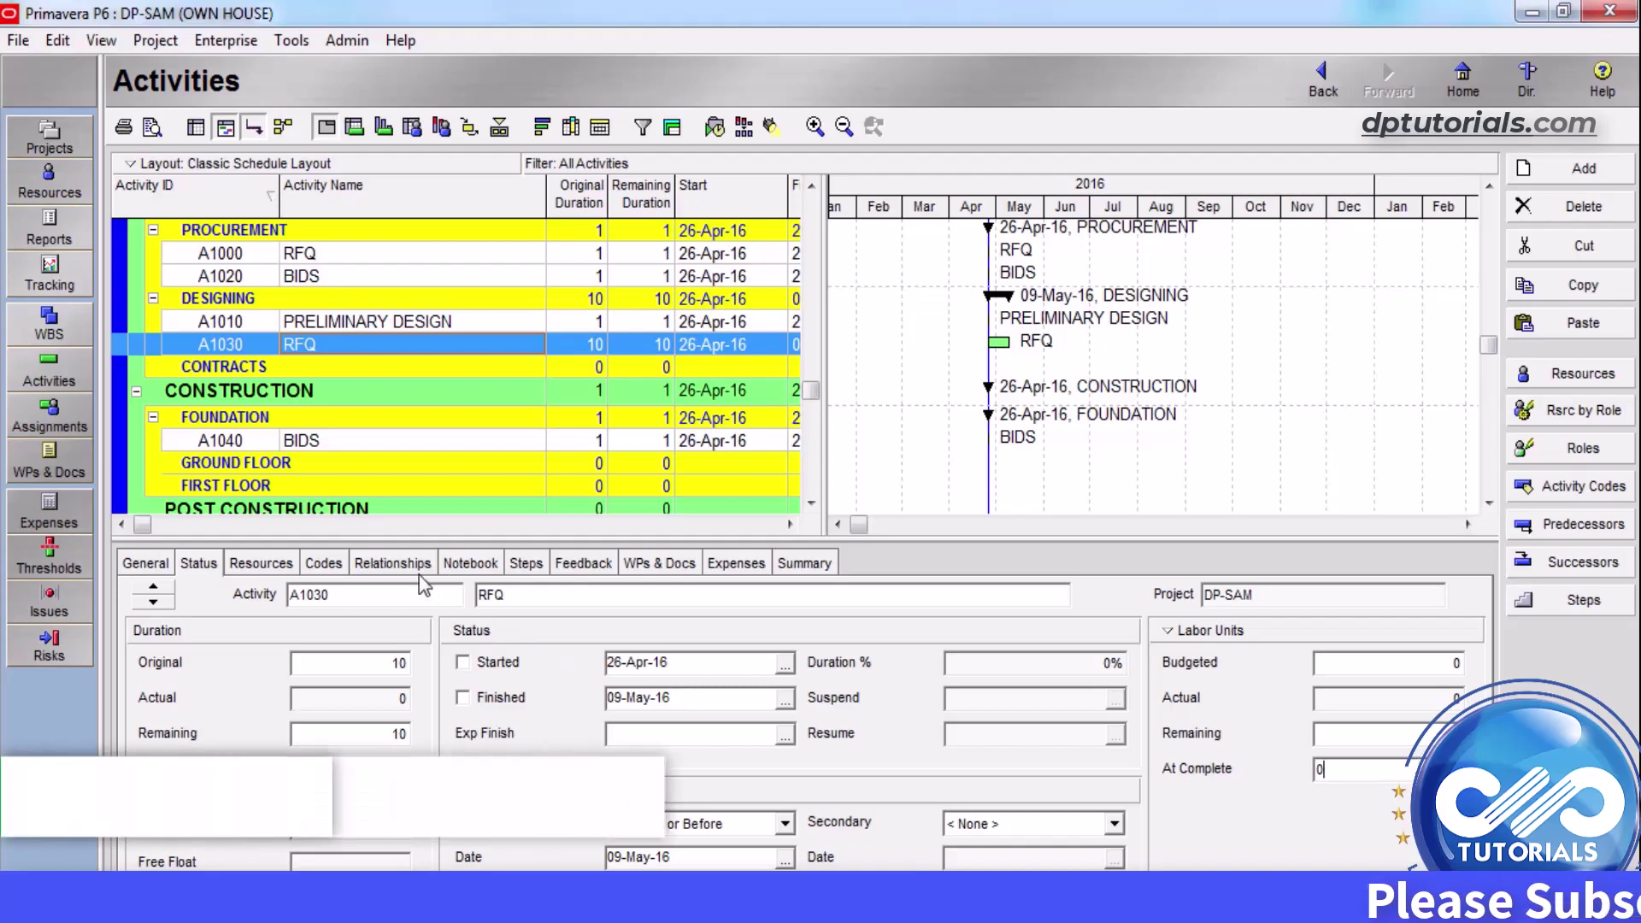
{"action": "left_click", "coordinate": [398, 563]}
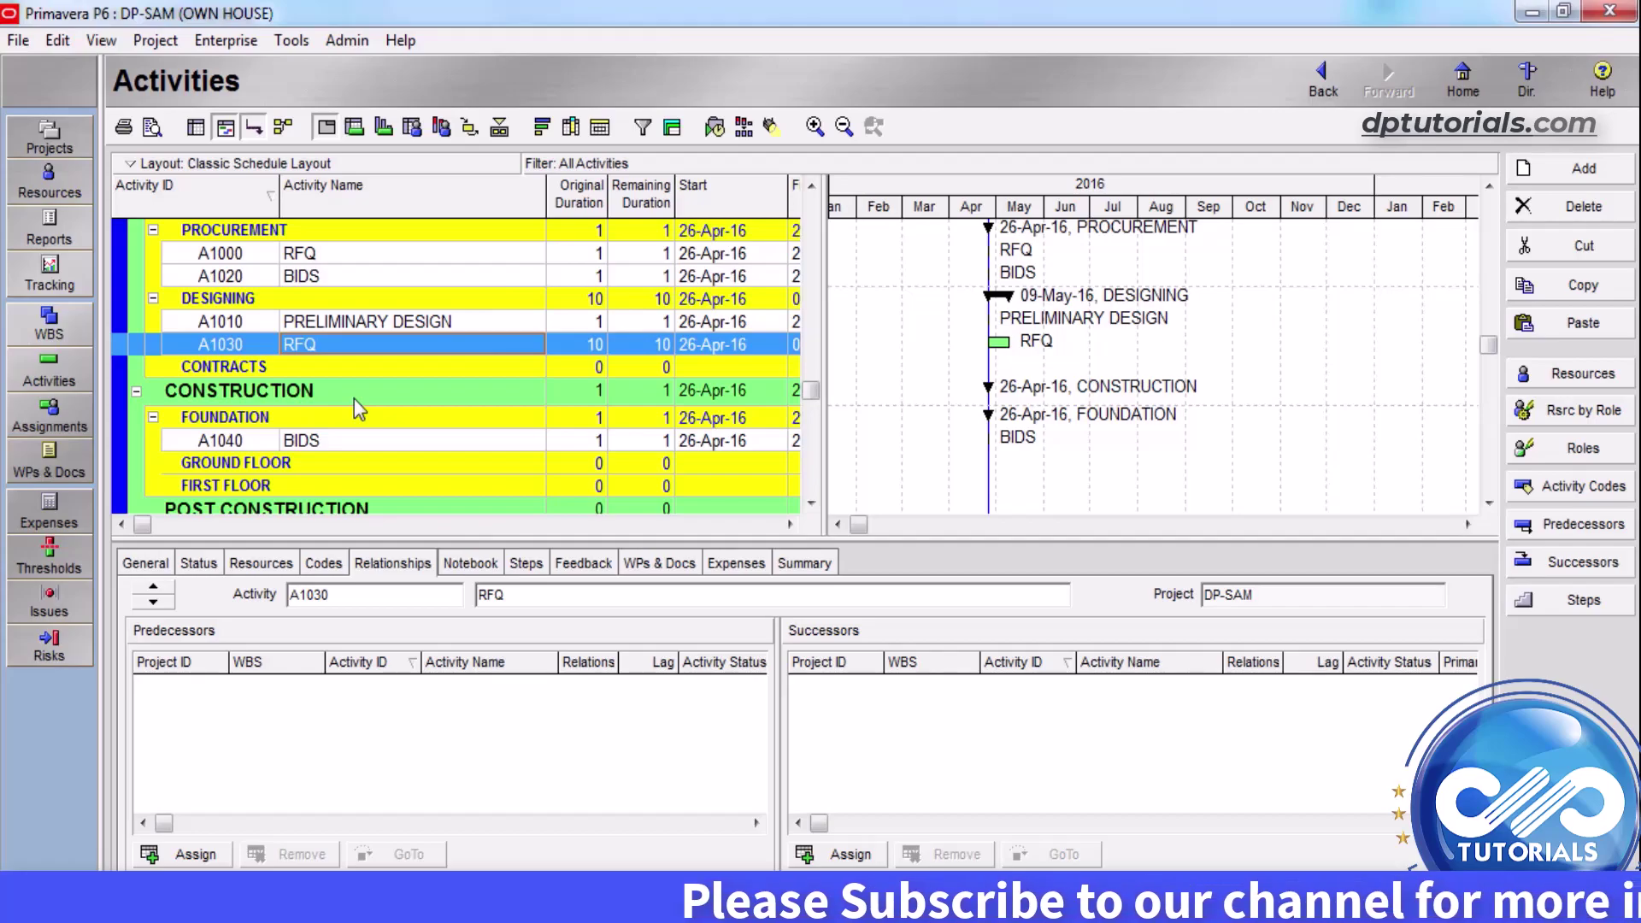
{"action": "left_click_drag", "start_coordinate": [368, 333], "coordinate": [367, 338]}
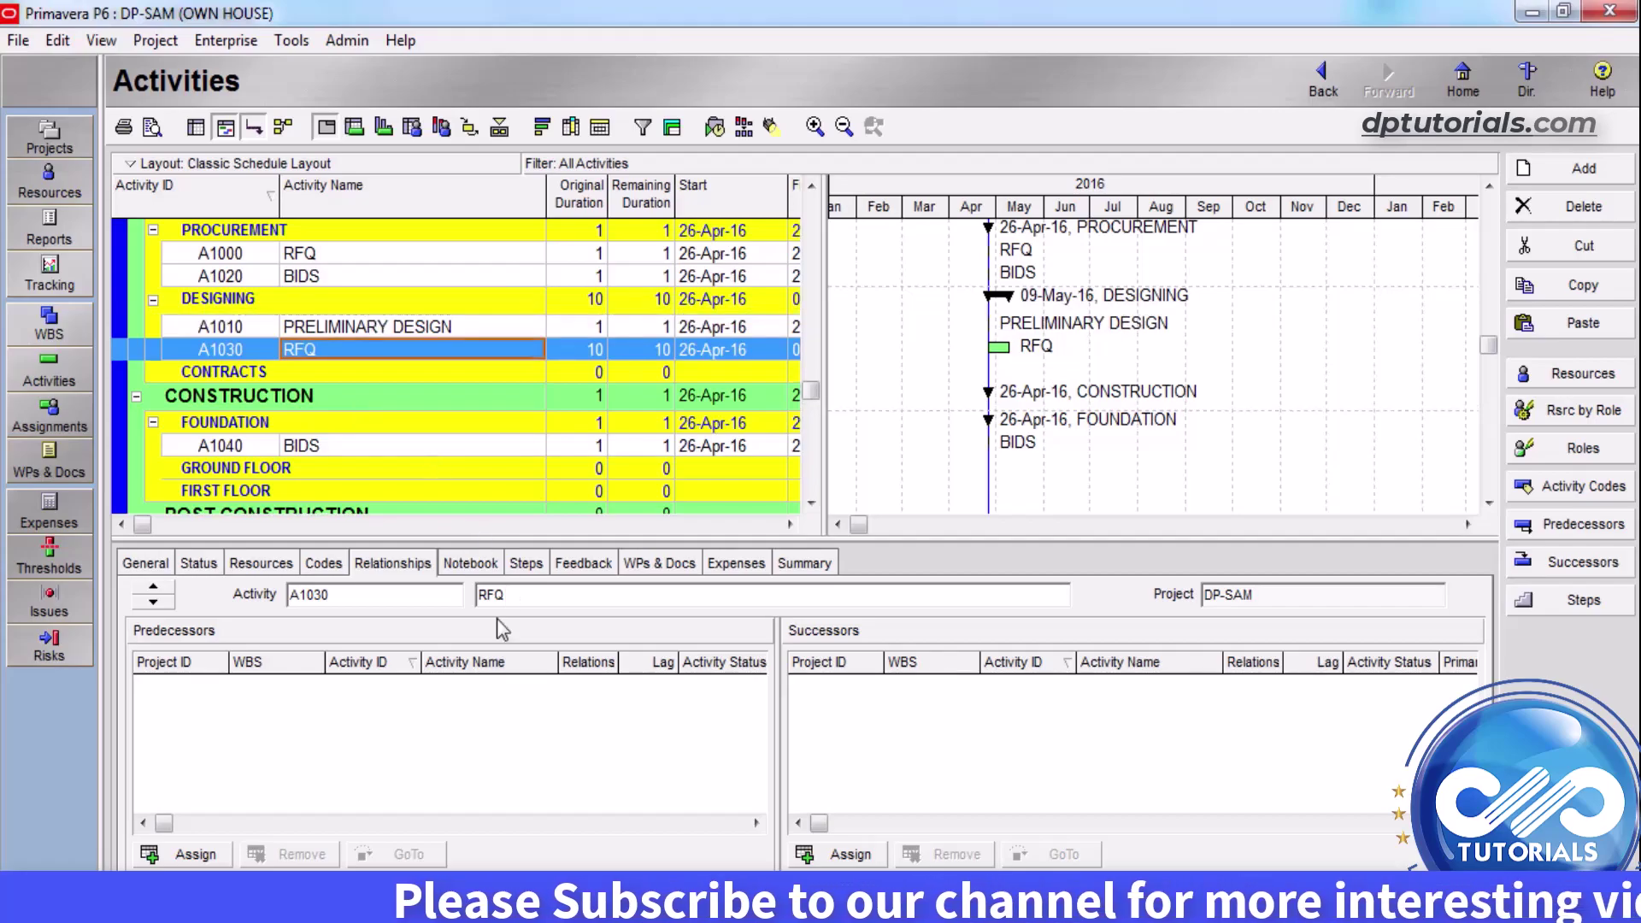
Step: Assign A1010 PRELIMINARY DESIGN as RFQ's predecessor, deleting the duplicate FF link to keep FS
{"action": "left_click", "coordinate": [181, 854]}
{"action": "double_click", "coordinate": [795, 610]}
{"action": "double_click", "coordinate": [795, 610]}
{"action": "left_click", "coordinate": [965, 302]}
{"action": "key", "text": "Delete"}
{"action": "left_click", "coordinate": [758, 542]}
{"action": "left_click", "coordinate": [588, 684]}
{"action": "left_click", "coordinate": [606, 686]}
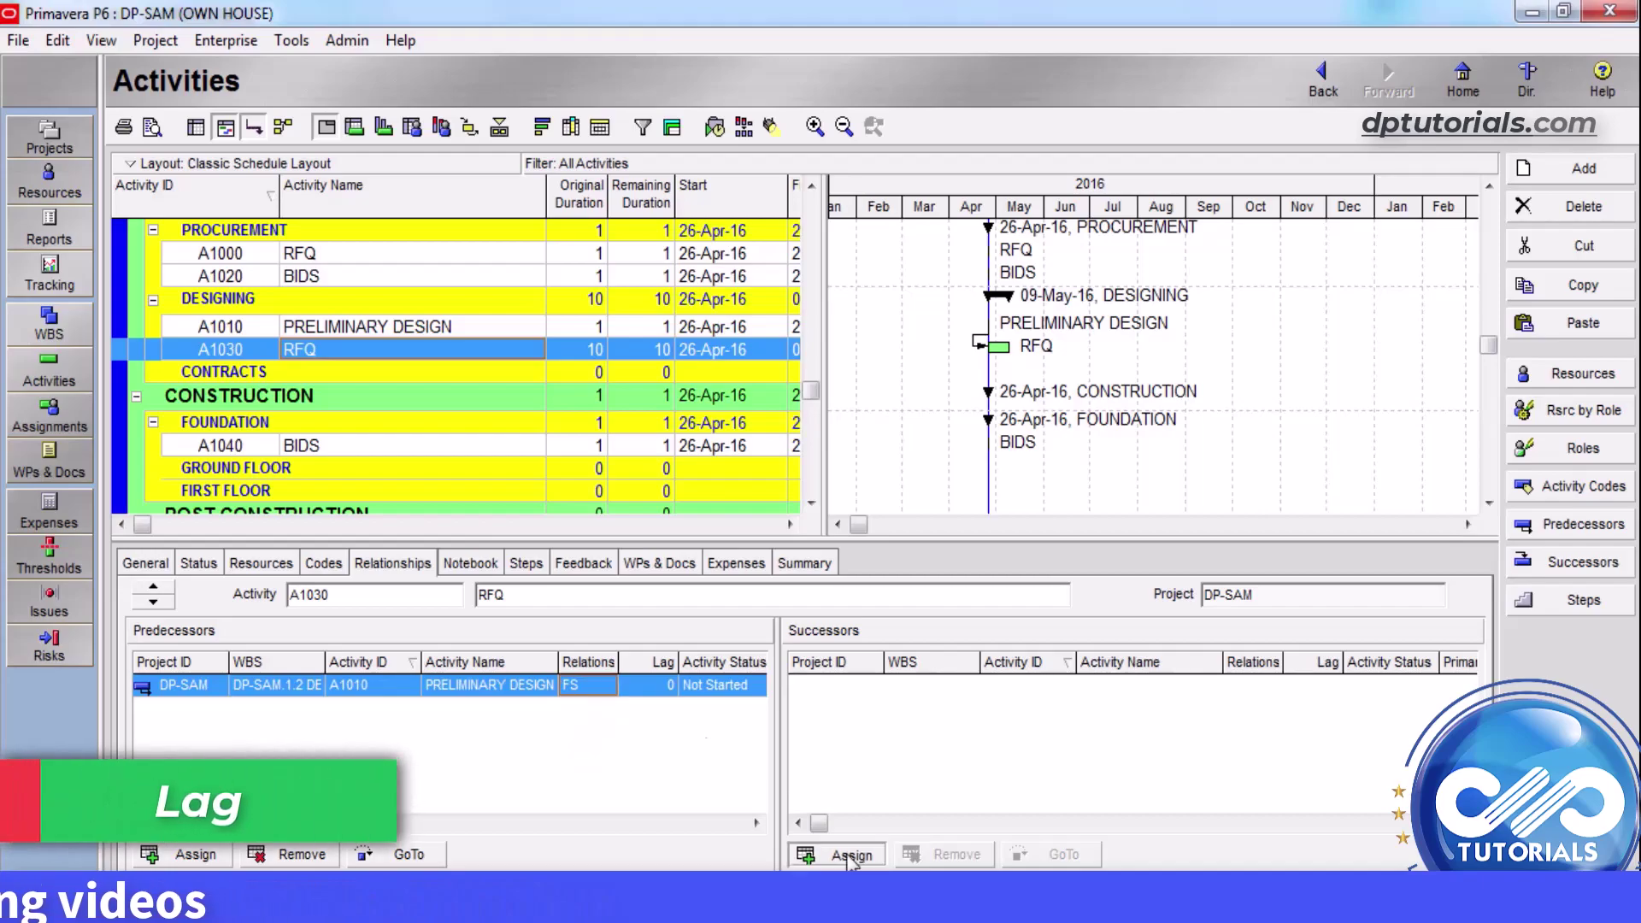
Step: Add A1040 BIDS as RFQ's FS successor and set the A1010 predecessor lag to 5
{"action": "double_click", "coordinate": [804, 701]}
{"action": "scroll", "coordinate": [879, 641], "scroll_direction": "down", "scroll_amount": 3}
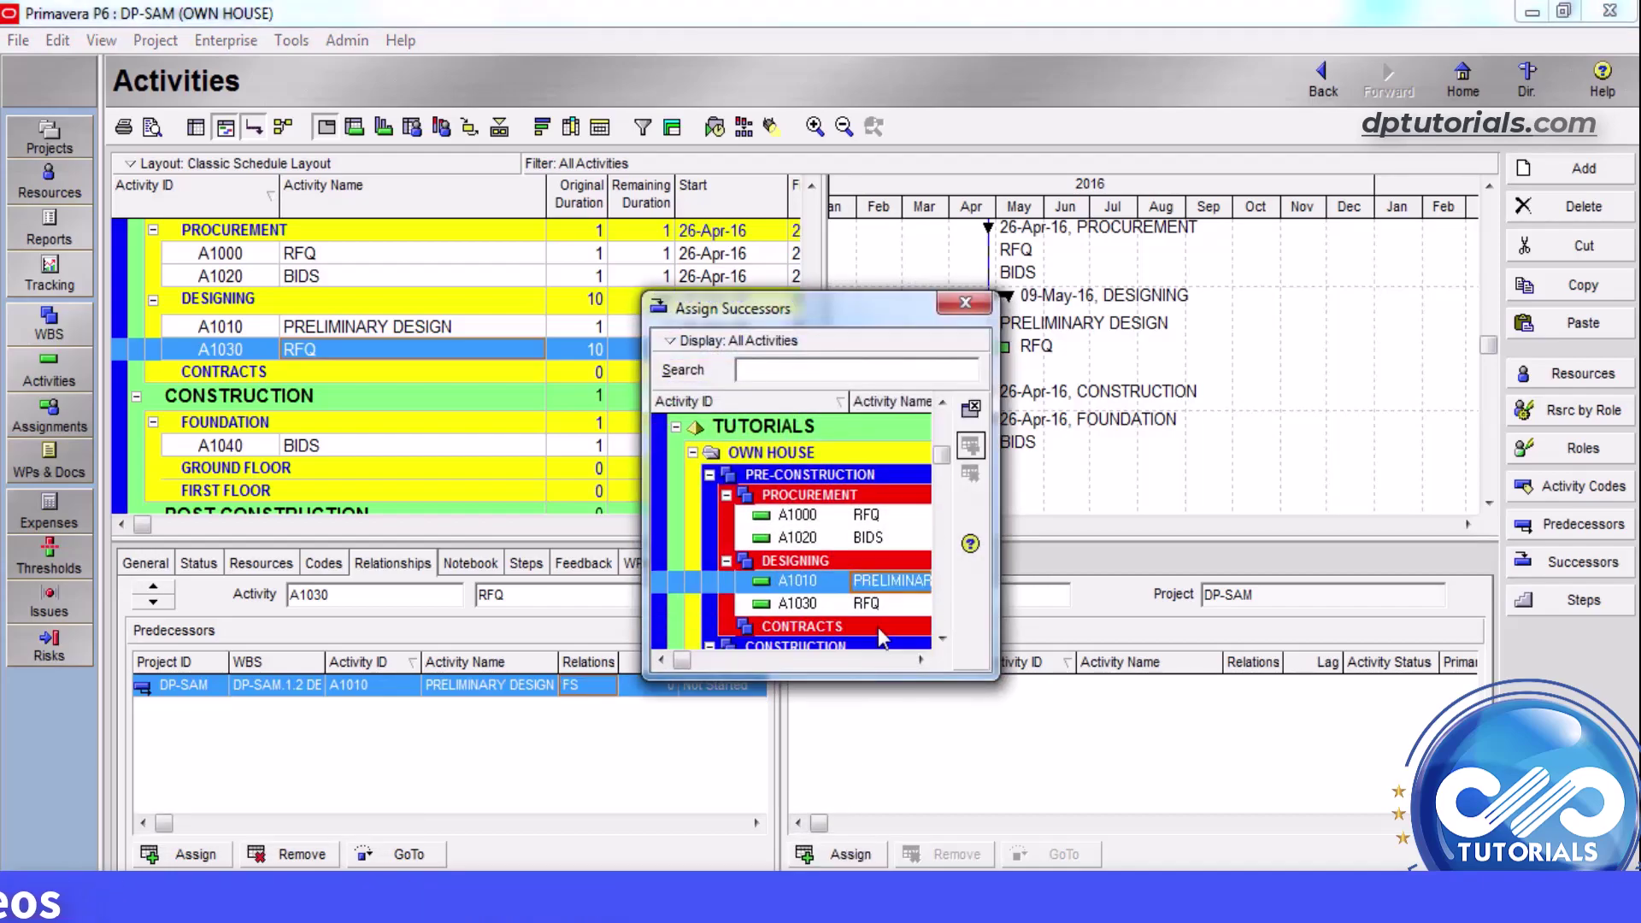
{"action": "double_click", "coordinate": [878, 636]}
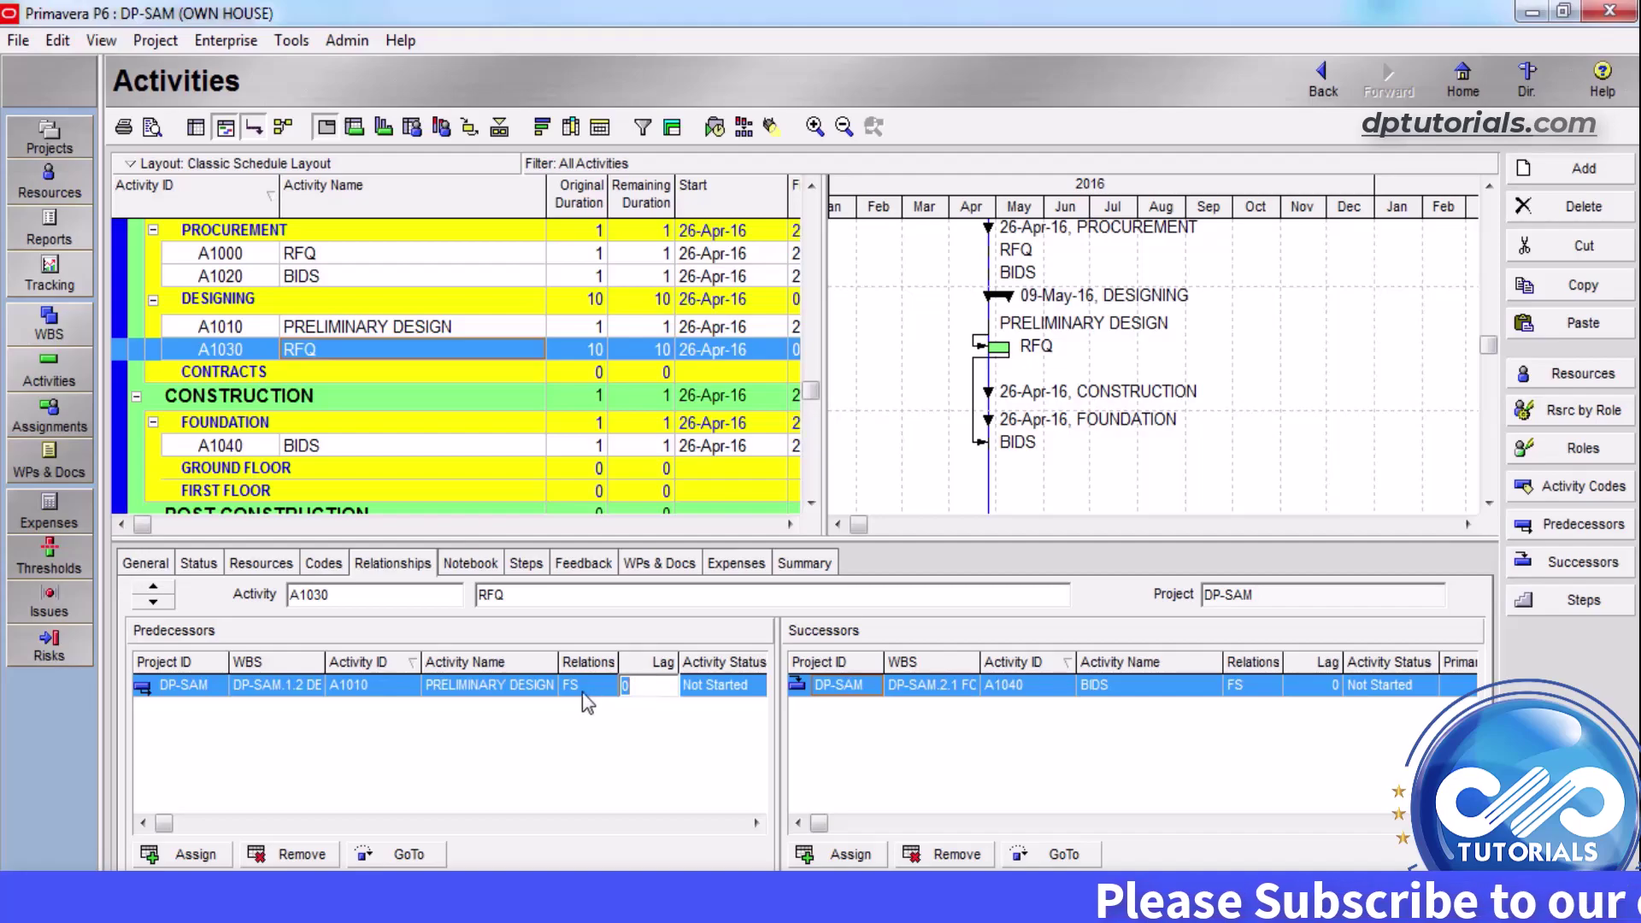
{"action": "type", "text": "5"}
{"action": "key", "text": "Return"}
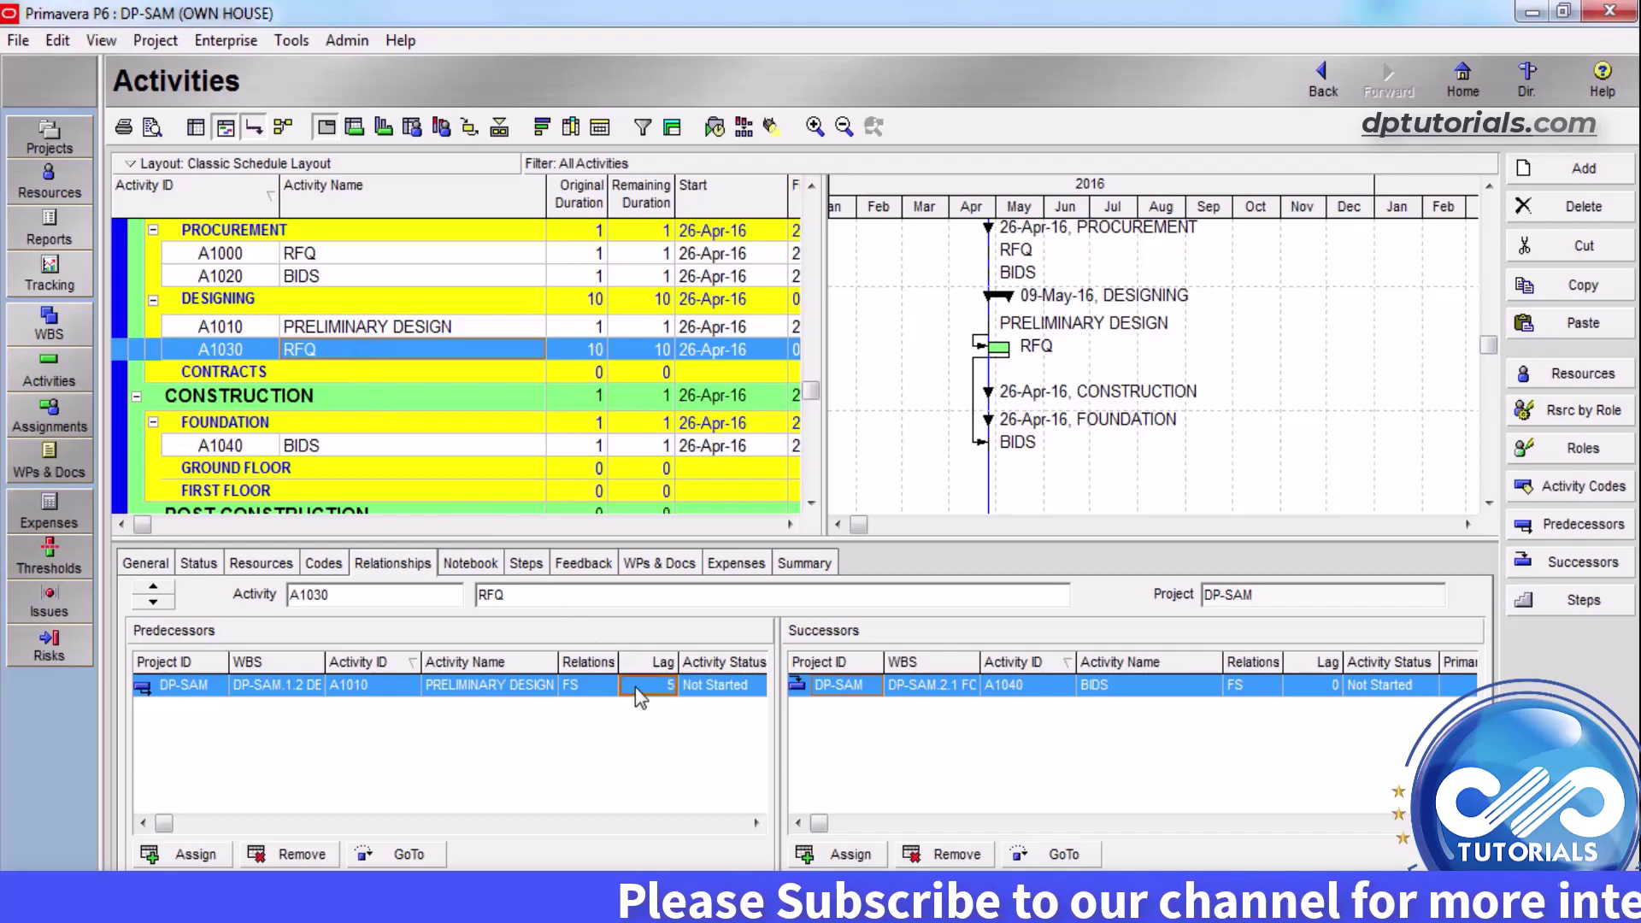
Step: Link A1020 BIDS finish-to-finish to A1040 BIDS from the Gantt chart
{"action": "left_click", "coordinate": [460, 328]}
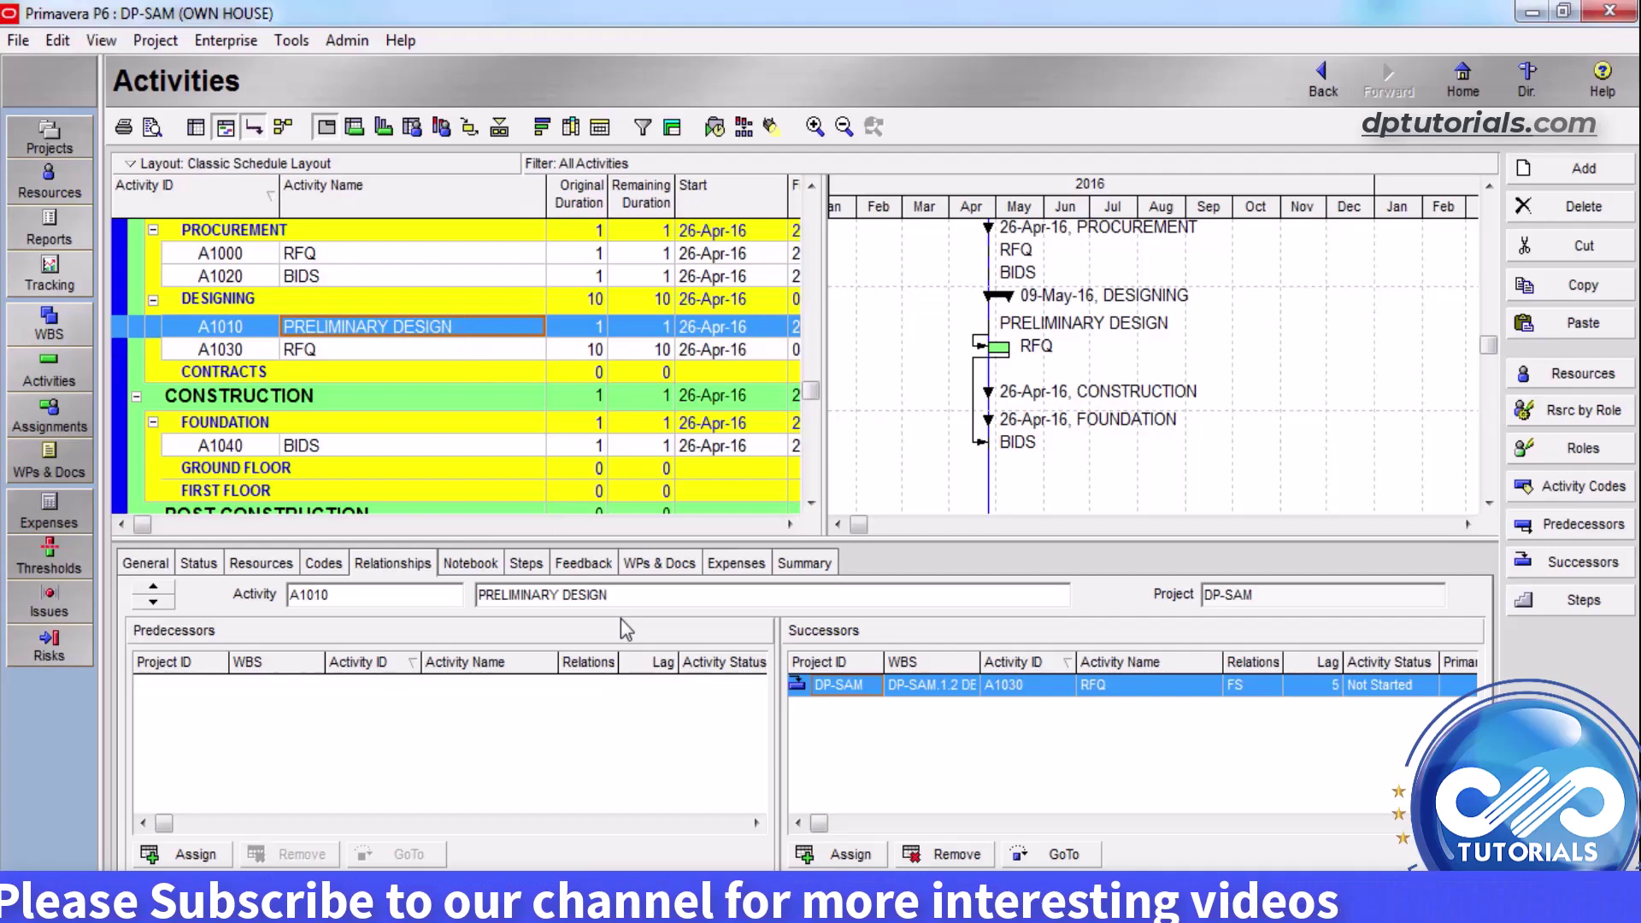
{"action": "left_click", "coordinate": [432, 349]}
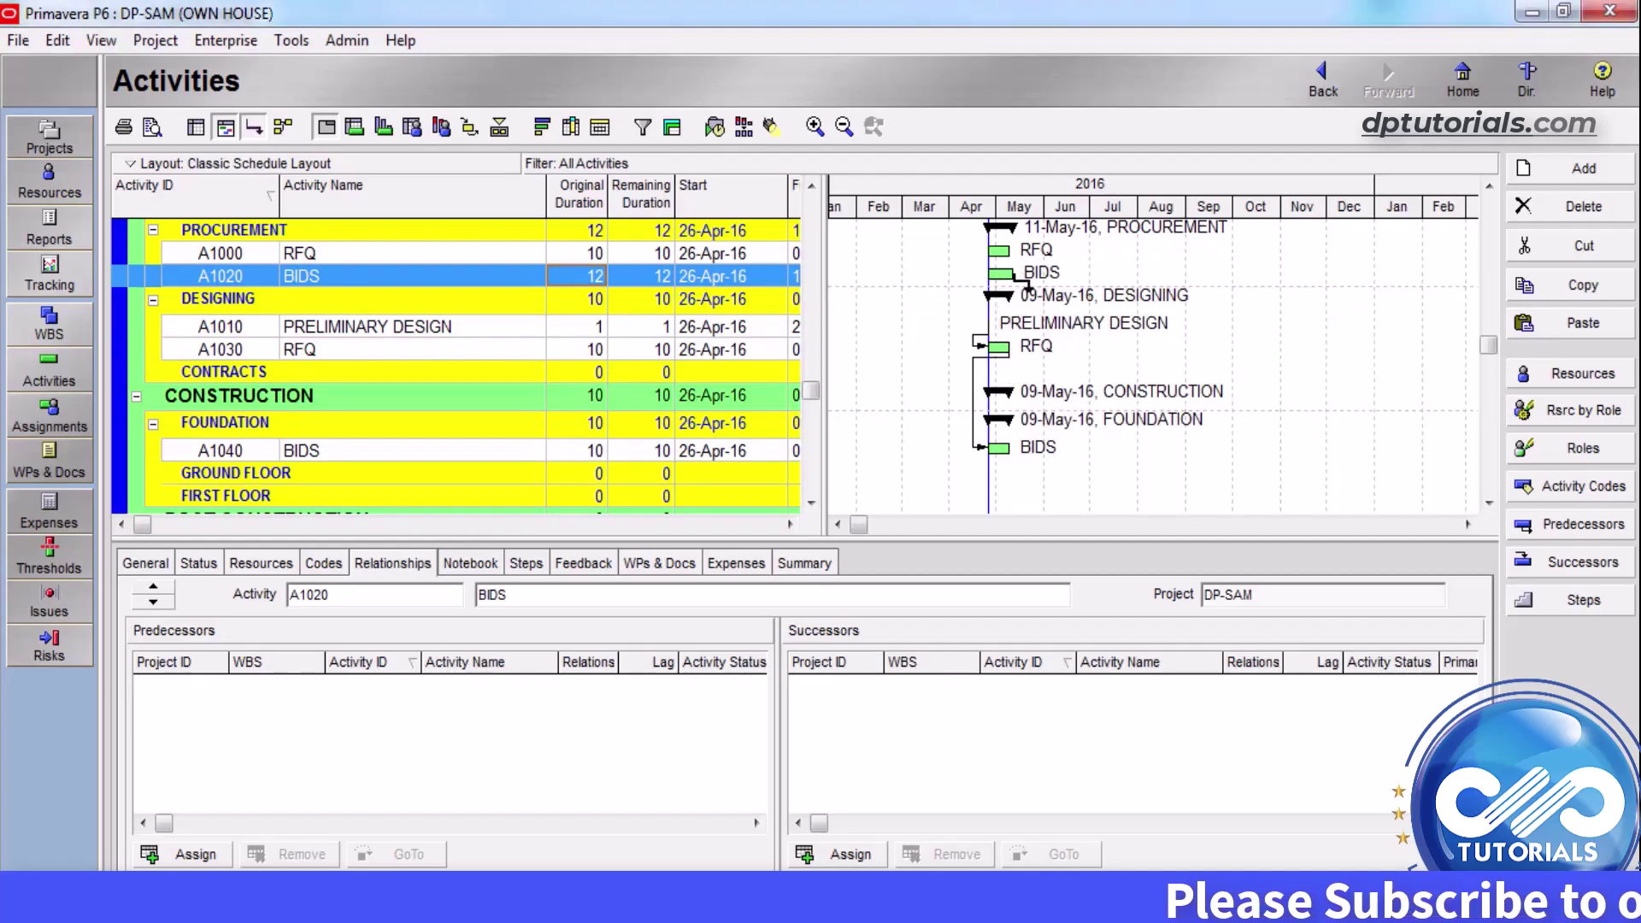
{"action": "left_click_drag", "start_coordinate": [1028, 282], "coordinate": [1026, 465]}
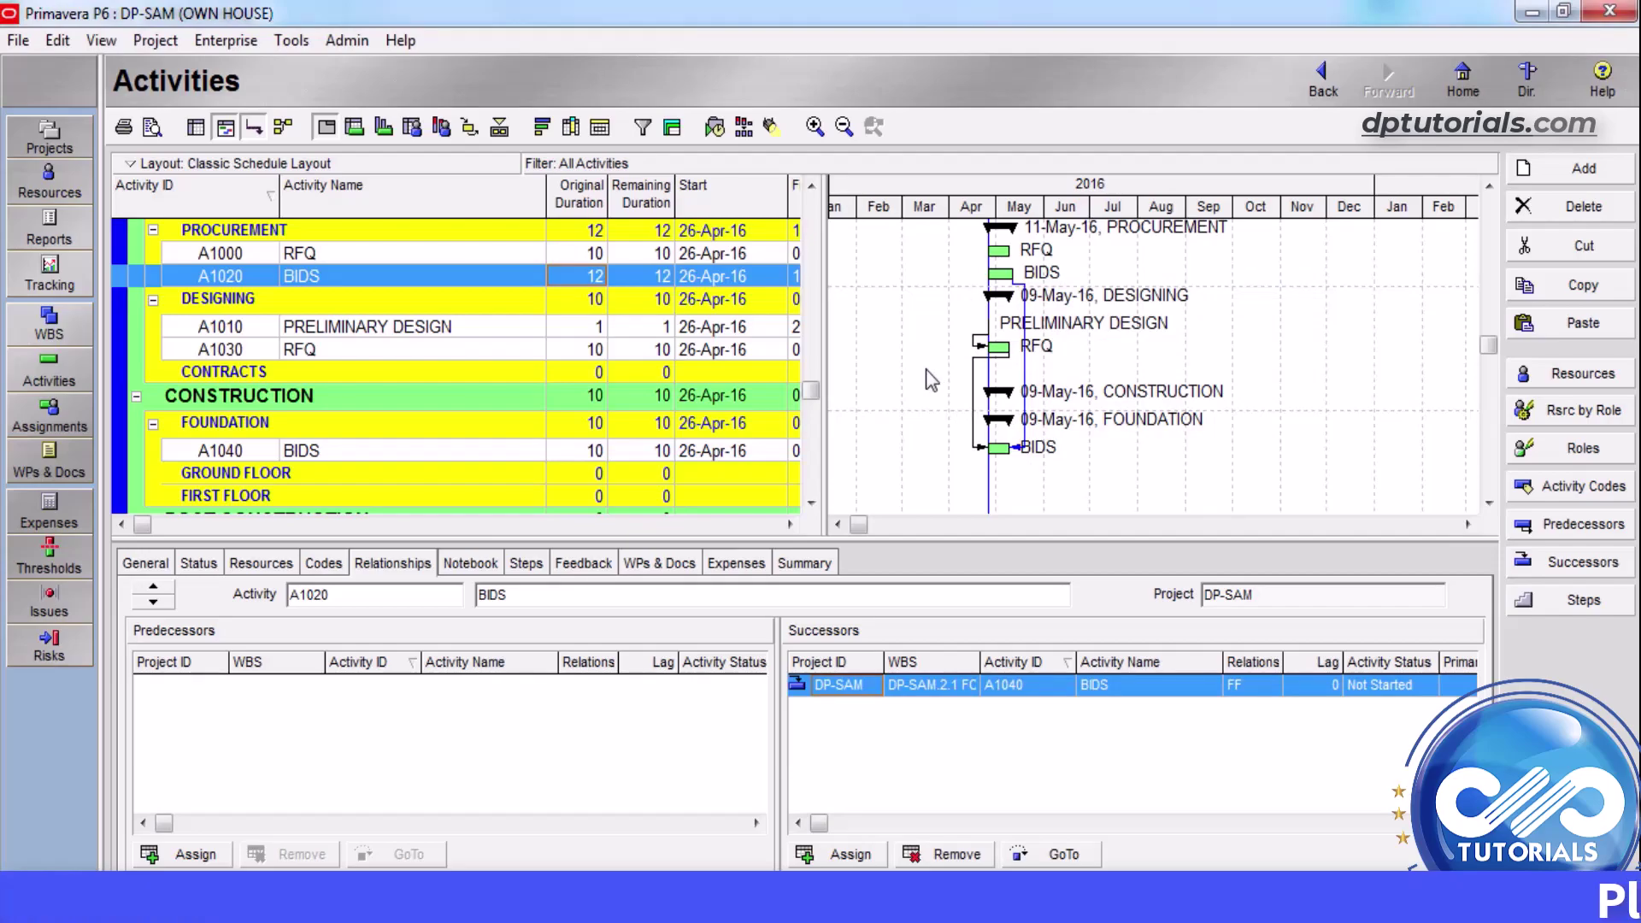
{"action": "left_click", "coordinate": [284, 127]}
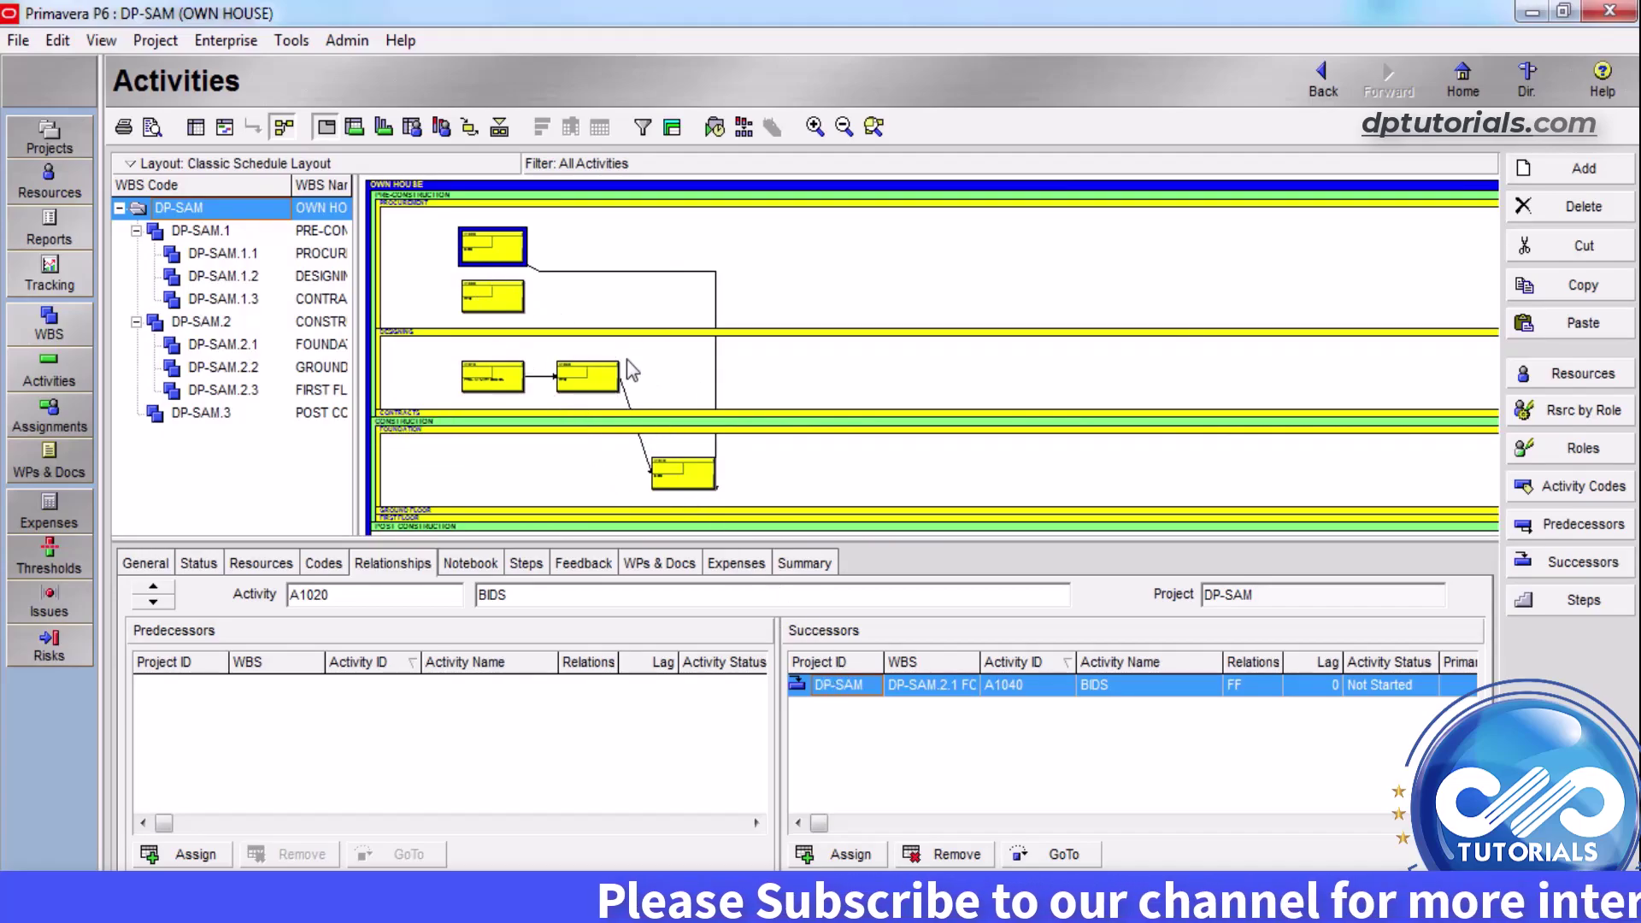
Step: Check A1020 BIDS's resources and activity codes back in the activity table view
{"action": "left_click", "coordinate": [255, 563]}
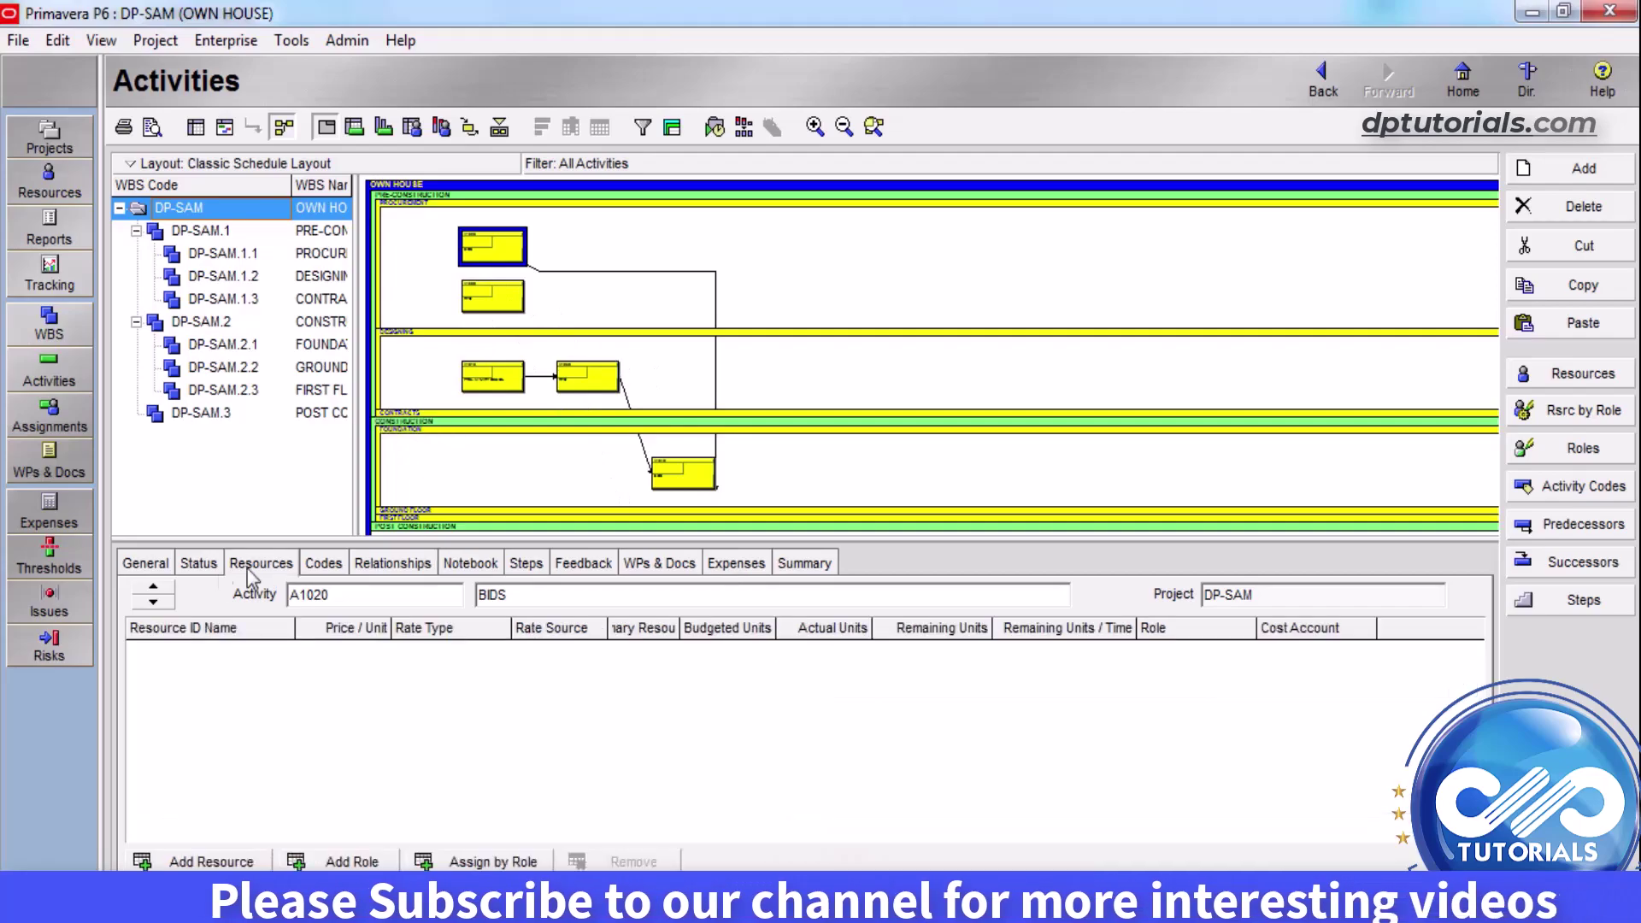
{"action": "left_click", "coordinate": [225, 126]}
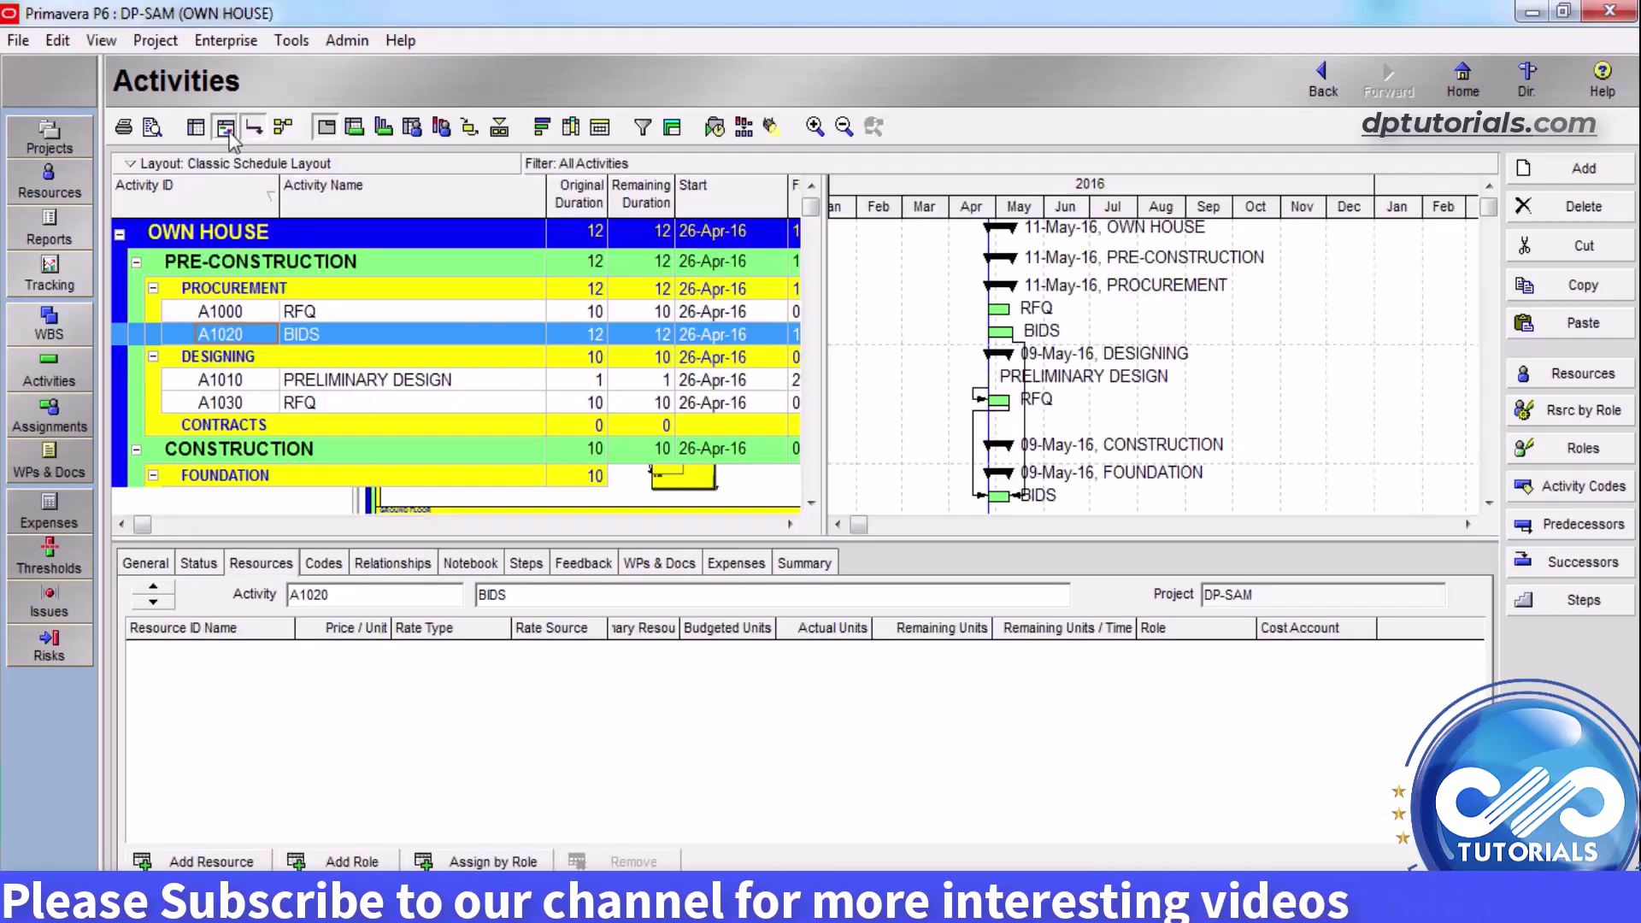
{"action": "left_click", "coordinate": [333, 563]}
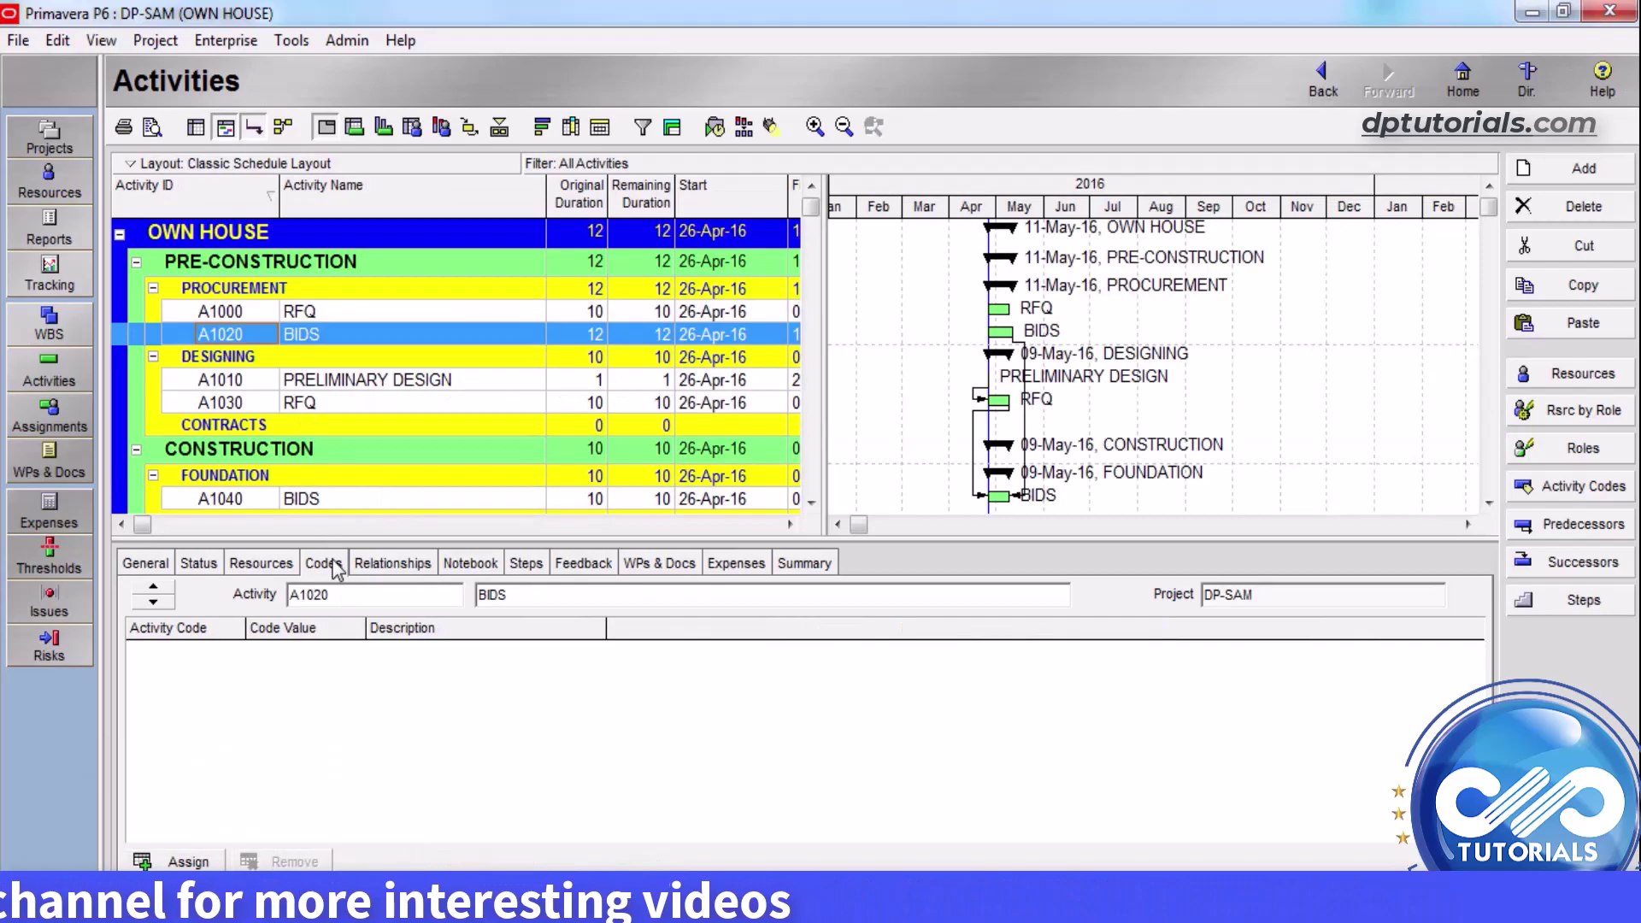
Step: Assign the global Contractors code BIGC (Concrete Contractors) to A1020 BIDS, showing all values
{"action": "left_click", "coordinate": [179, 862]}
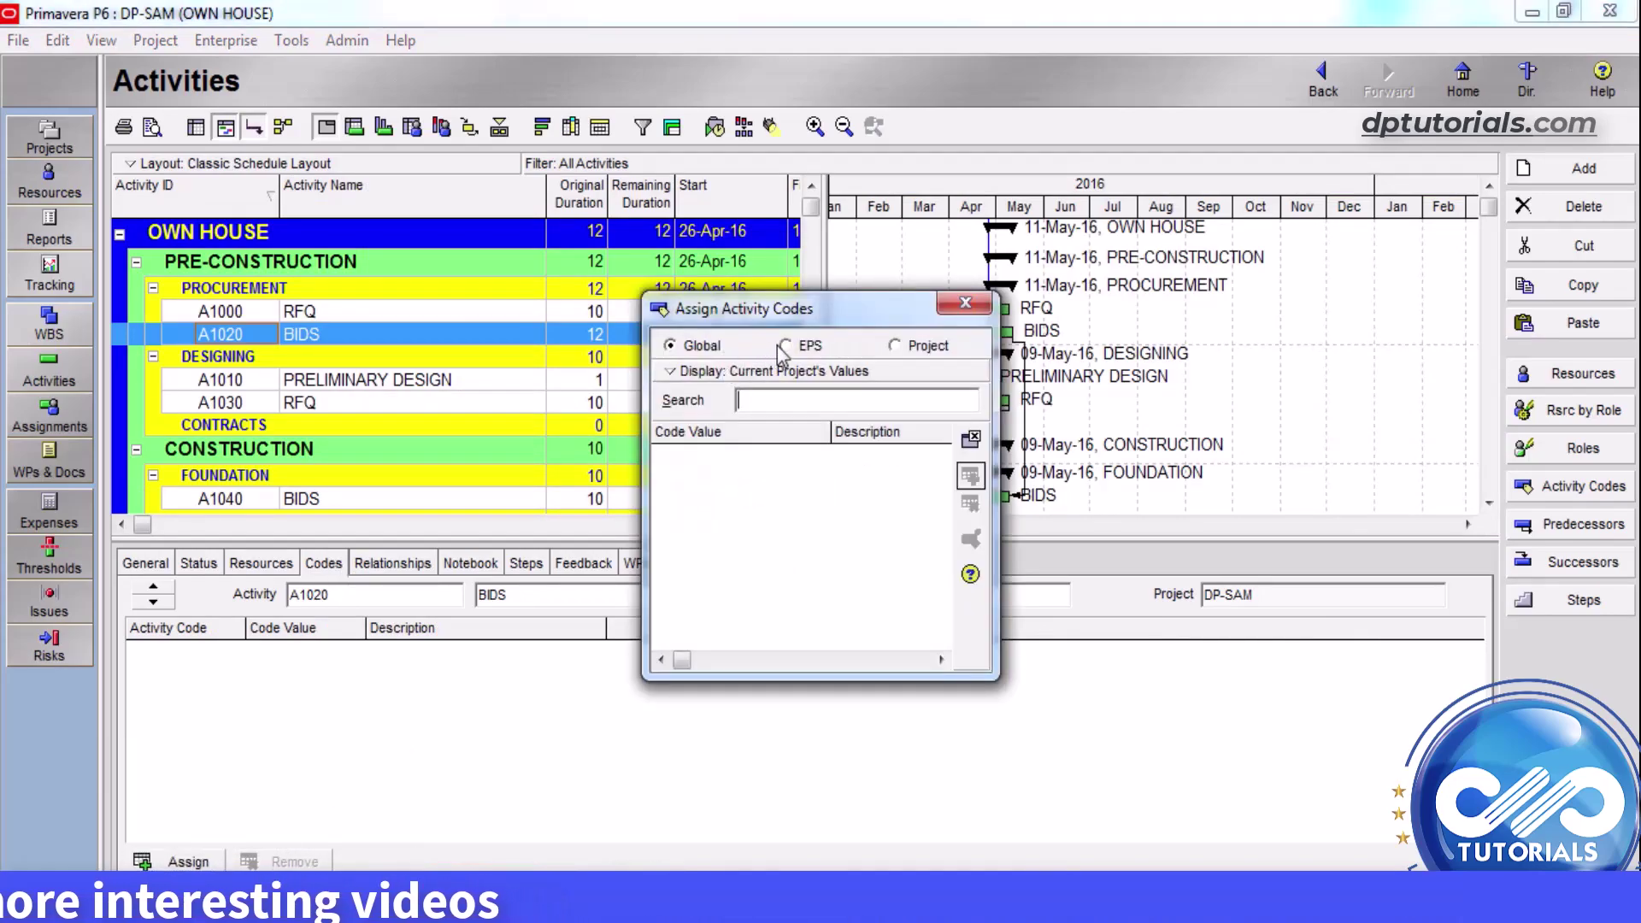
{"action": "left_click", "coordinate": [750, 376]}
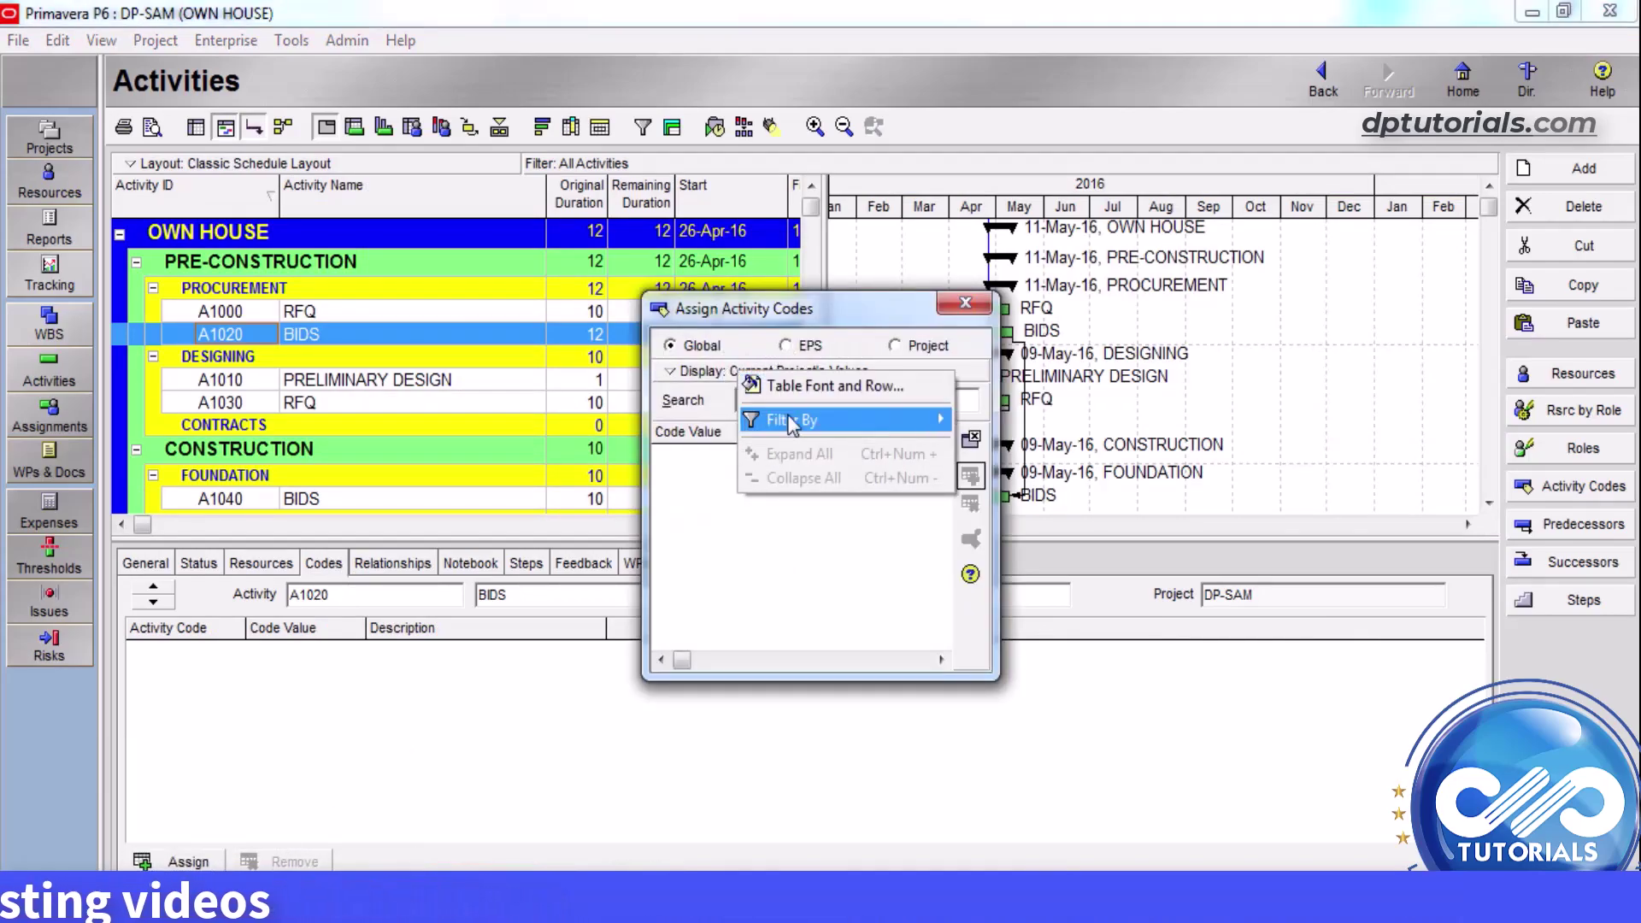
{"action": "mouse_move", "coordinate": [897, 418]}
{"action": "left_click", "coordinate": [995, 445]}
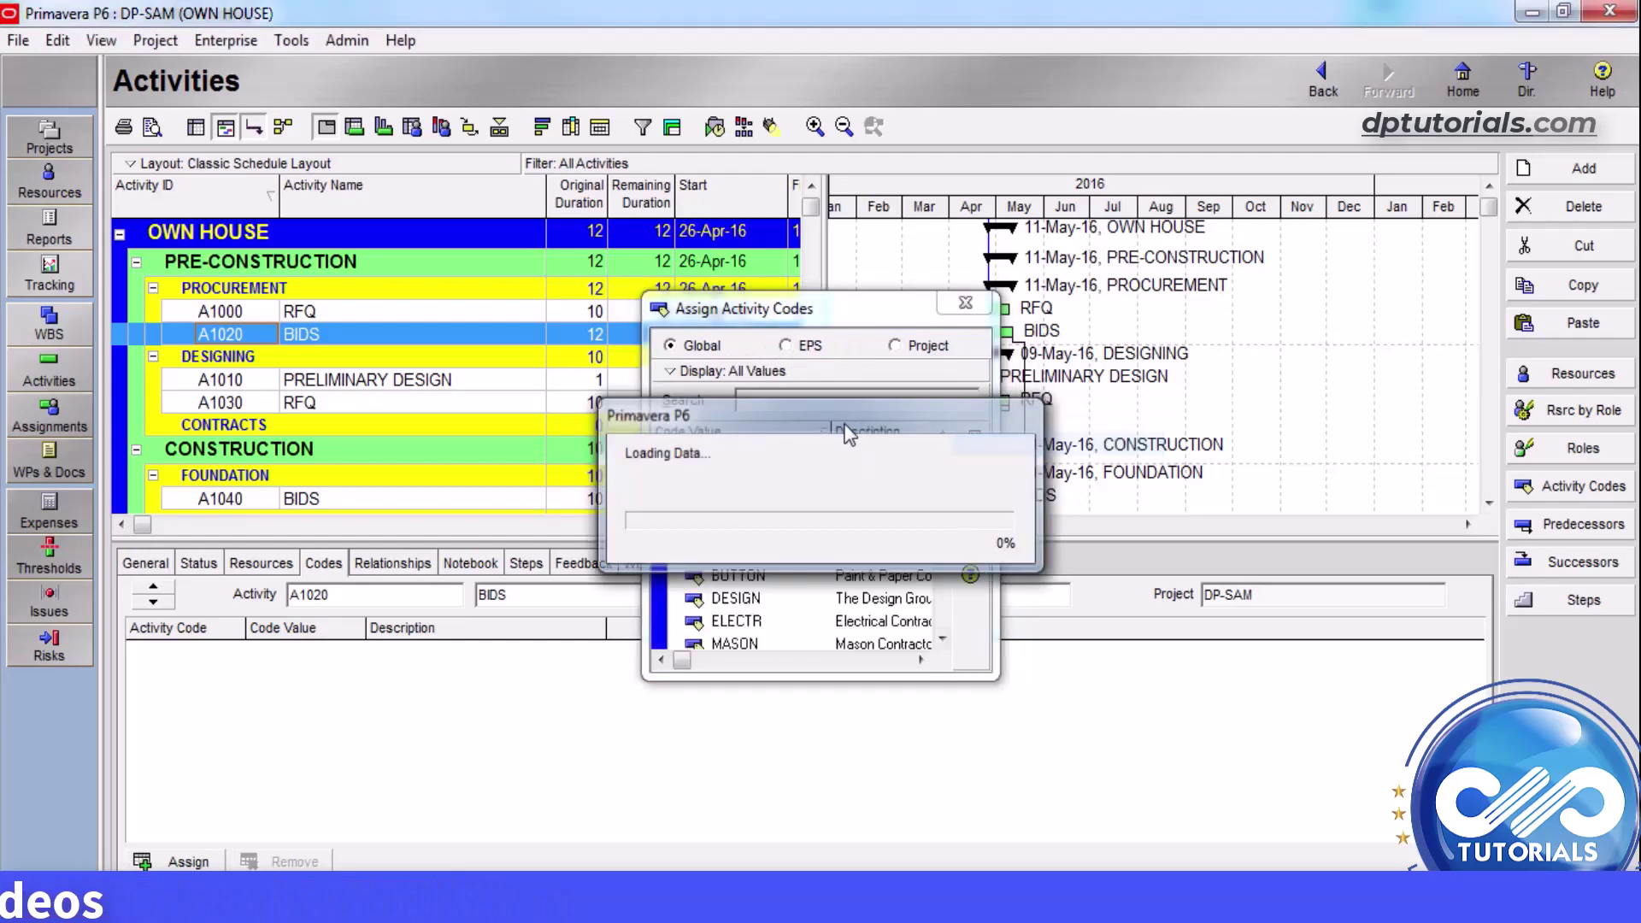
{"action": "left_click", "coordinate": [778, 538]}
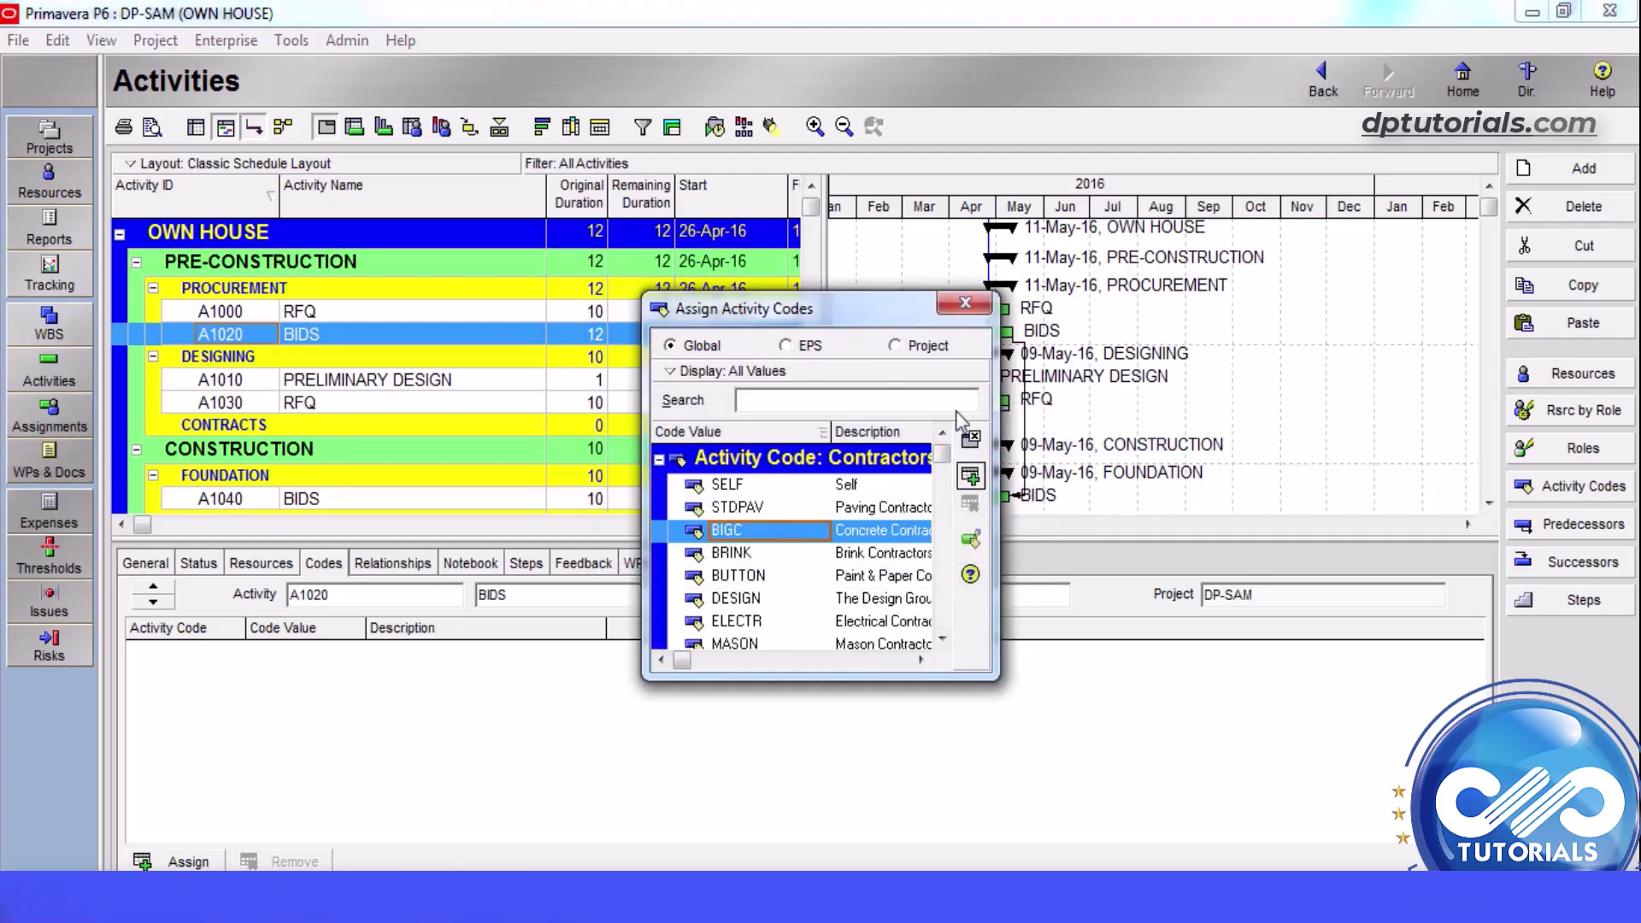
{"action": "left_click", "coordinate": [985, 306]}
{"action": "left_click", "coordinate": [391, 566]}
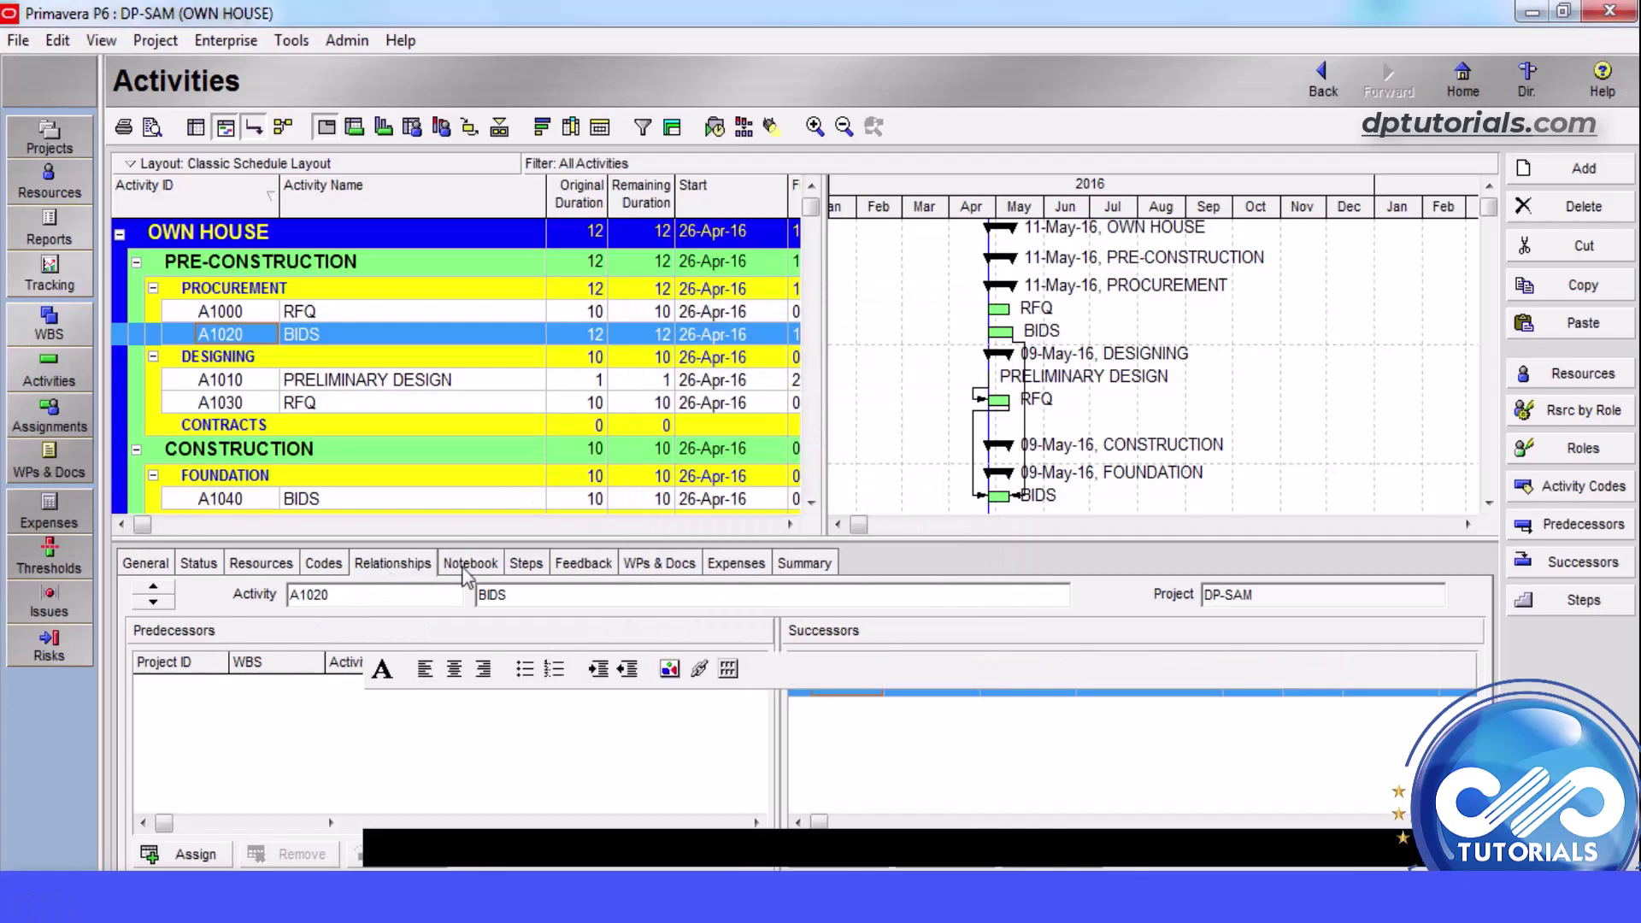
Step: Add a new step to A1020 BIDS in its Steps list
{"action": "left_click", "coordinate": [468, 564]}
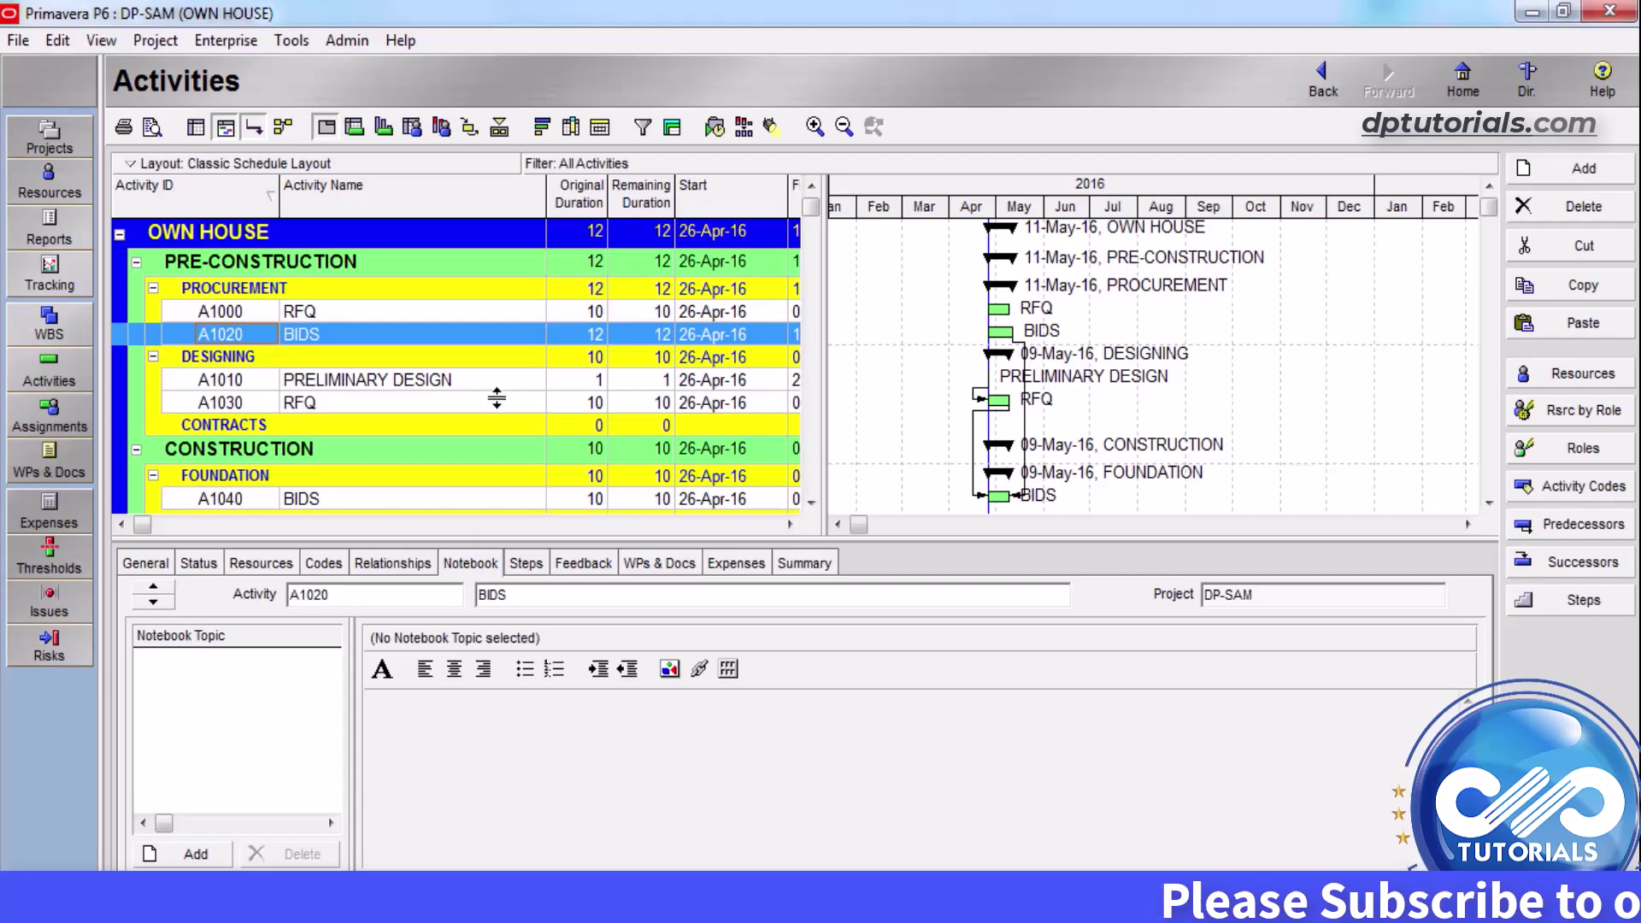
{"action": "left_click", "coordinate": [530, 569]}
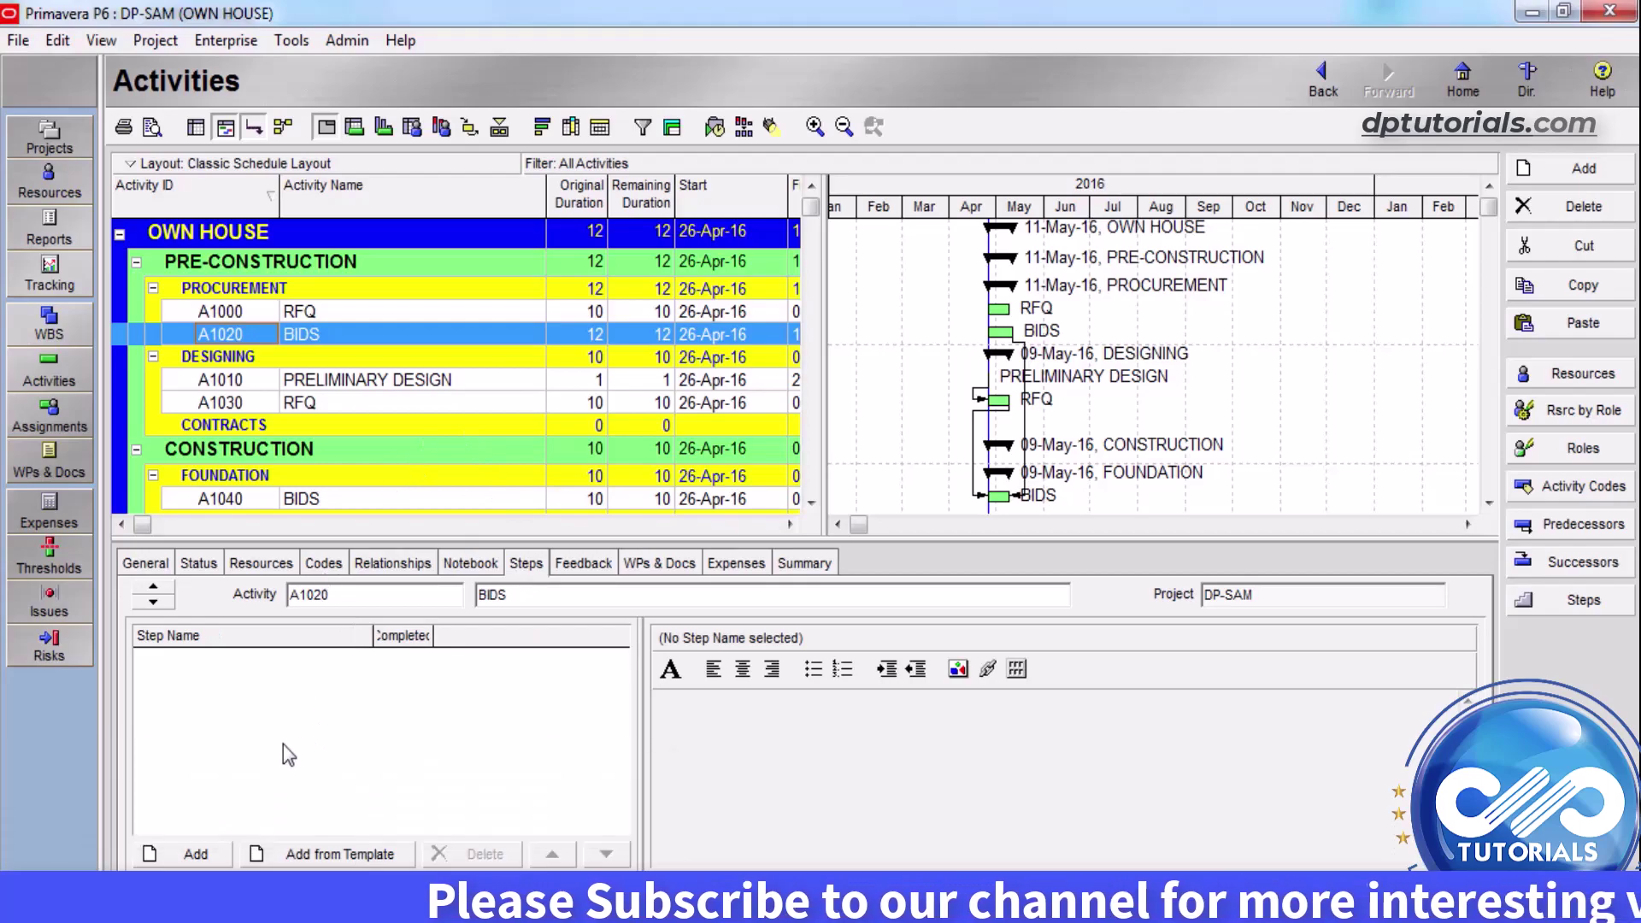
{"action": "left_click", "coordinate": [196, 854]}
Step: Add a Step Weight column after Completed in the steps list
{"action": "right_click", "coordinate": [418, 633]}
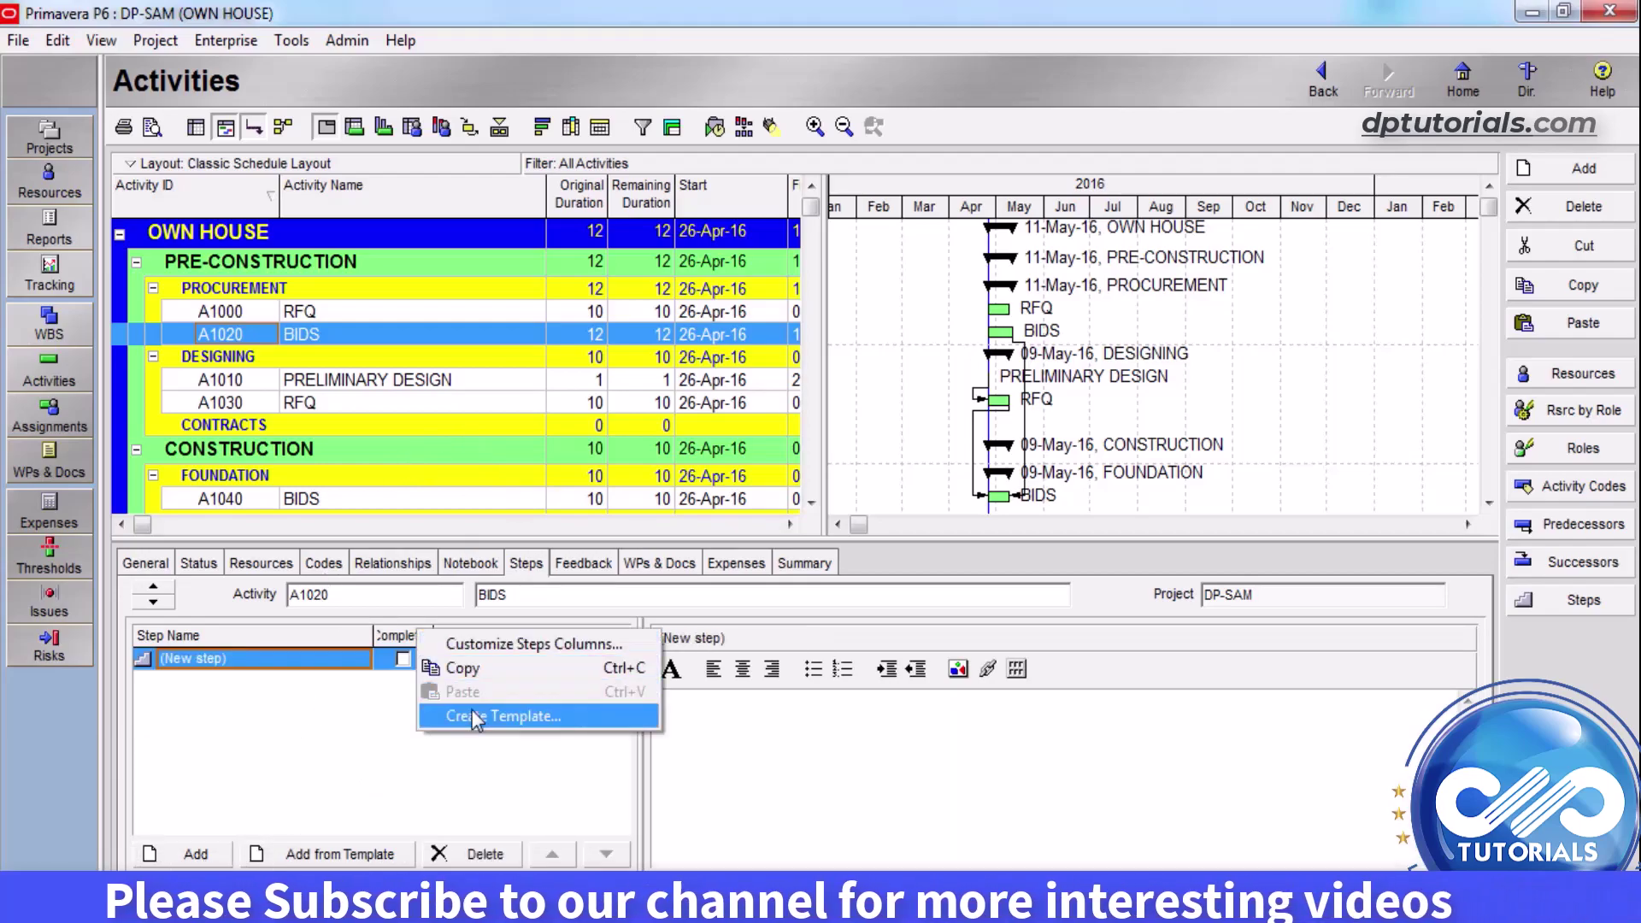
{"action": "left_click", "coordinate": [512, 644]}
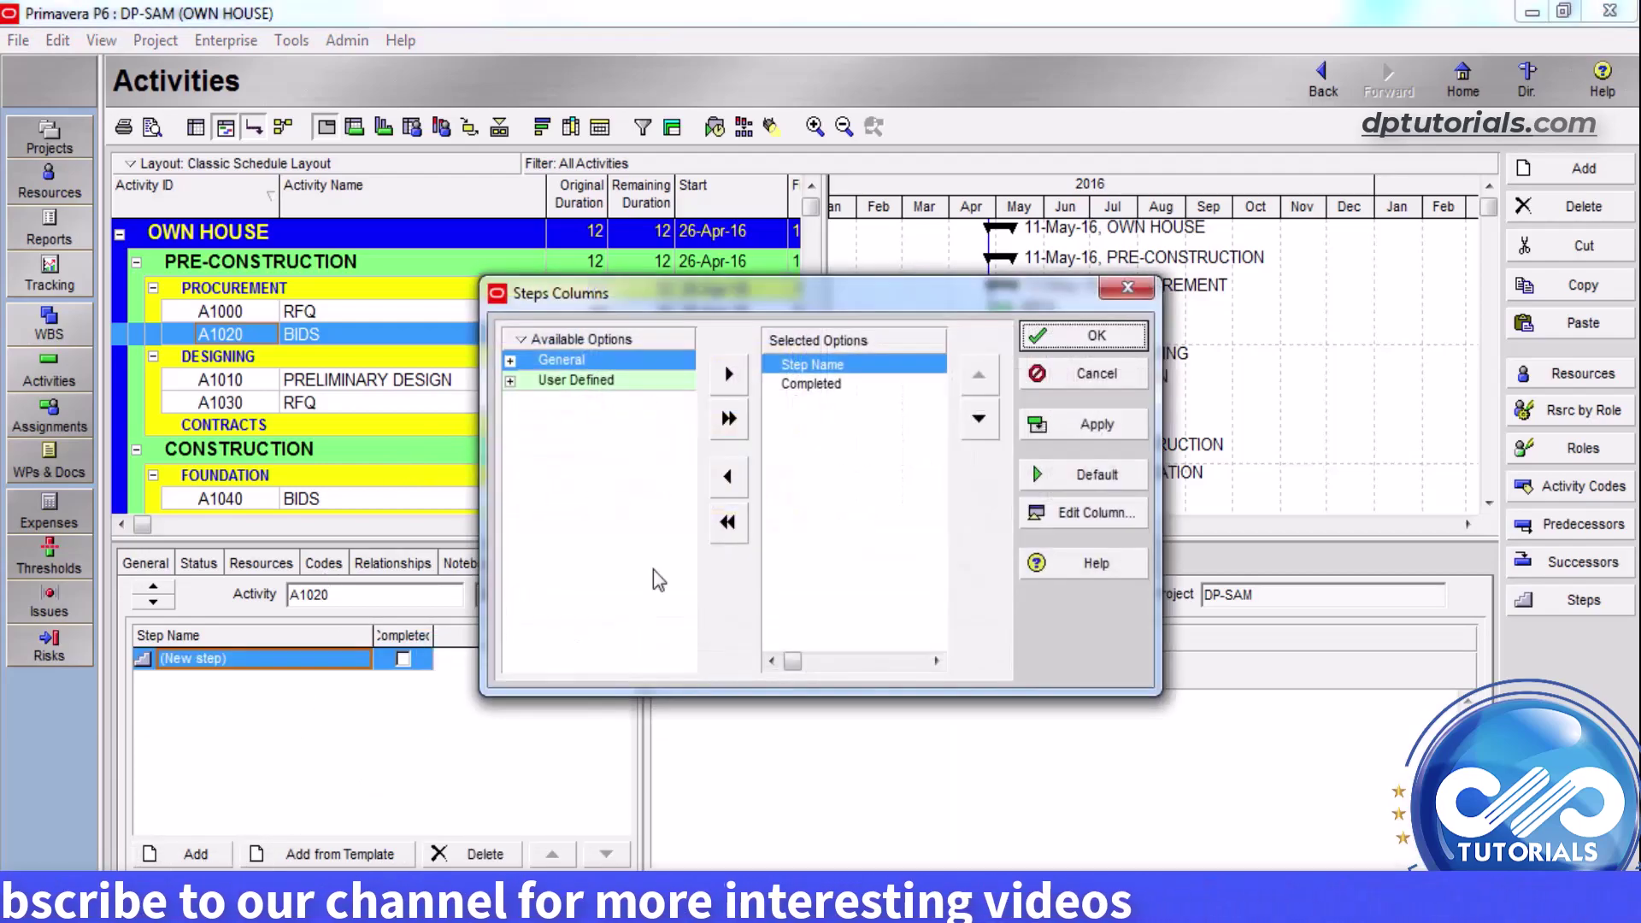
{"action": "left_click", "coordinate": [510, 360]}
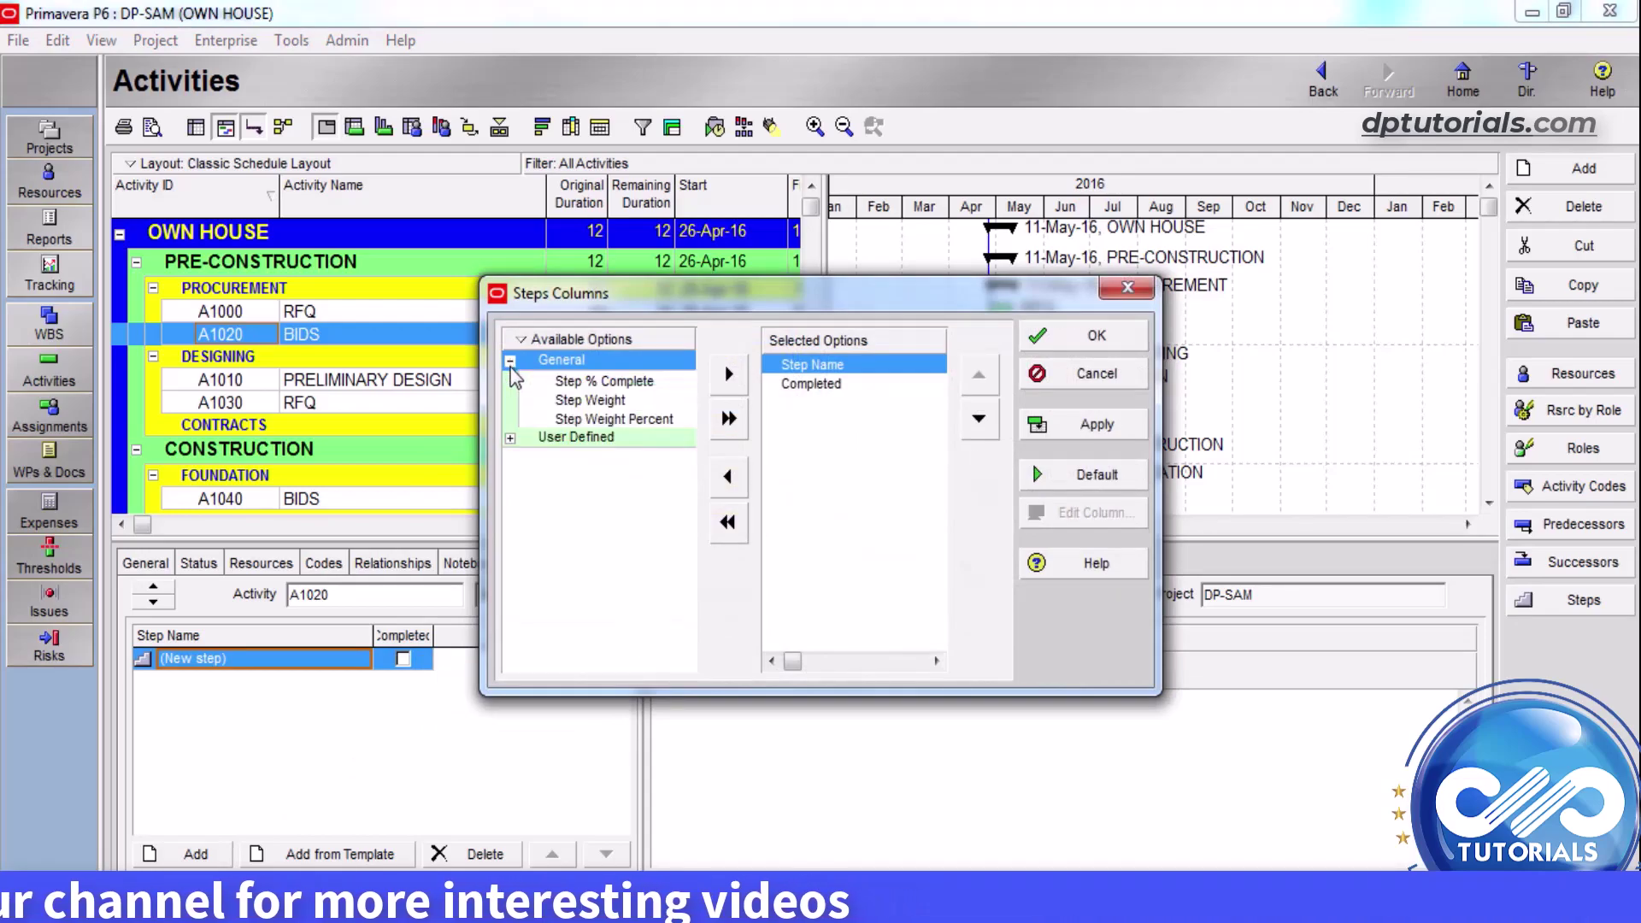
{"action": "double_click", "coordinate": [599, 400]}
{"action": "left_click", "coordinate": [978, 418]}
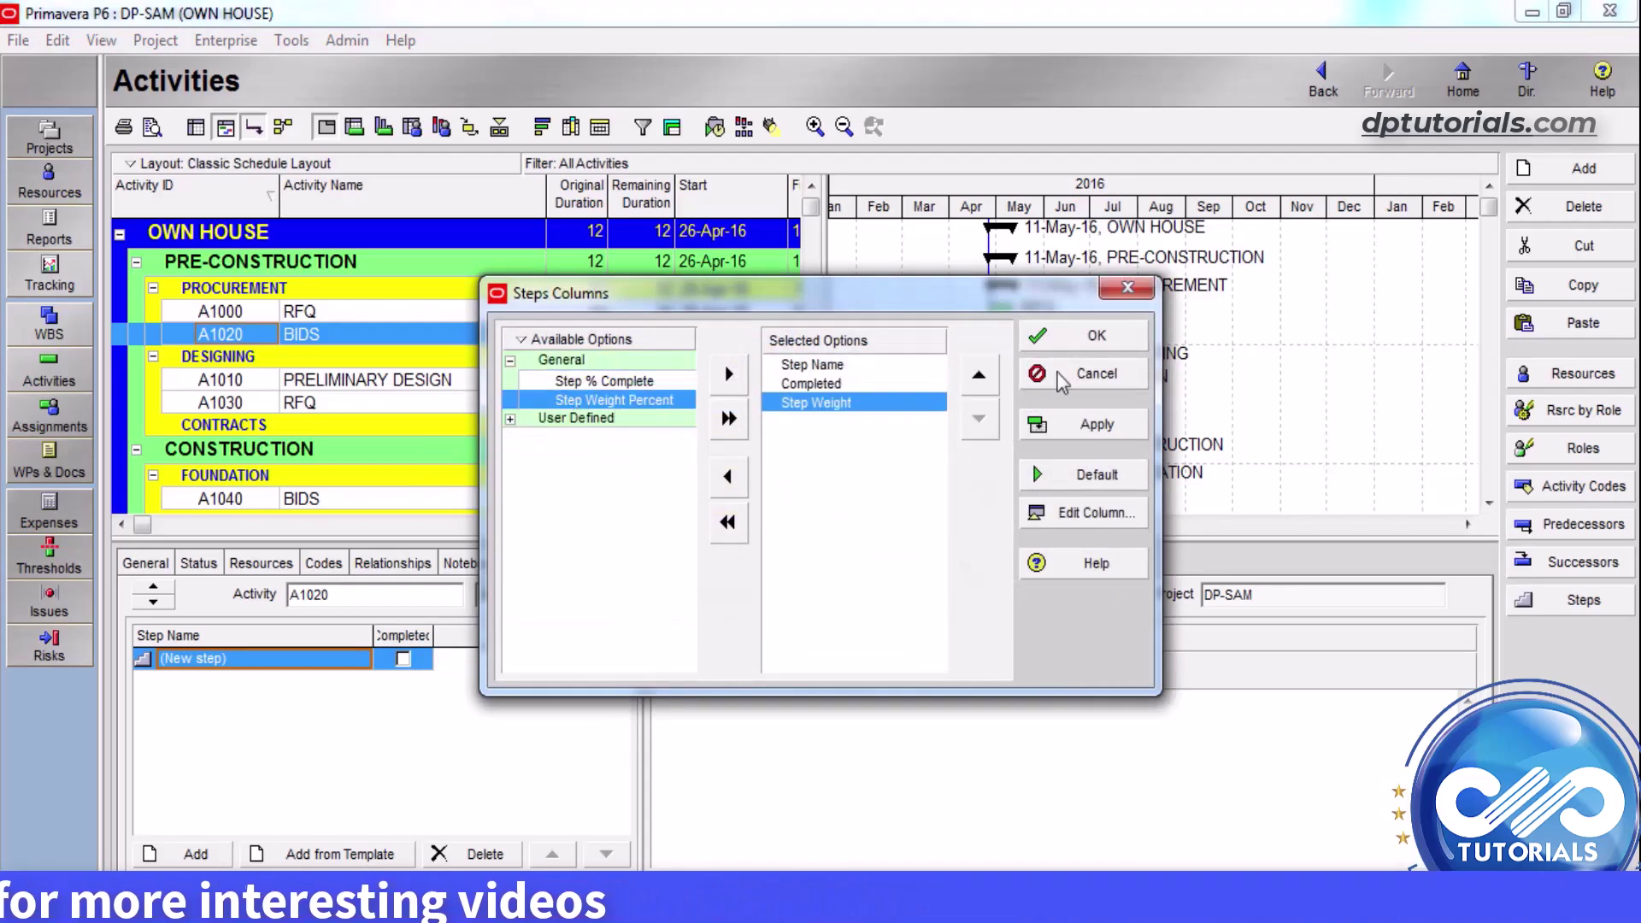
{"action": "left_click", "coordinate": [1091, 336]}
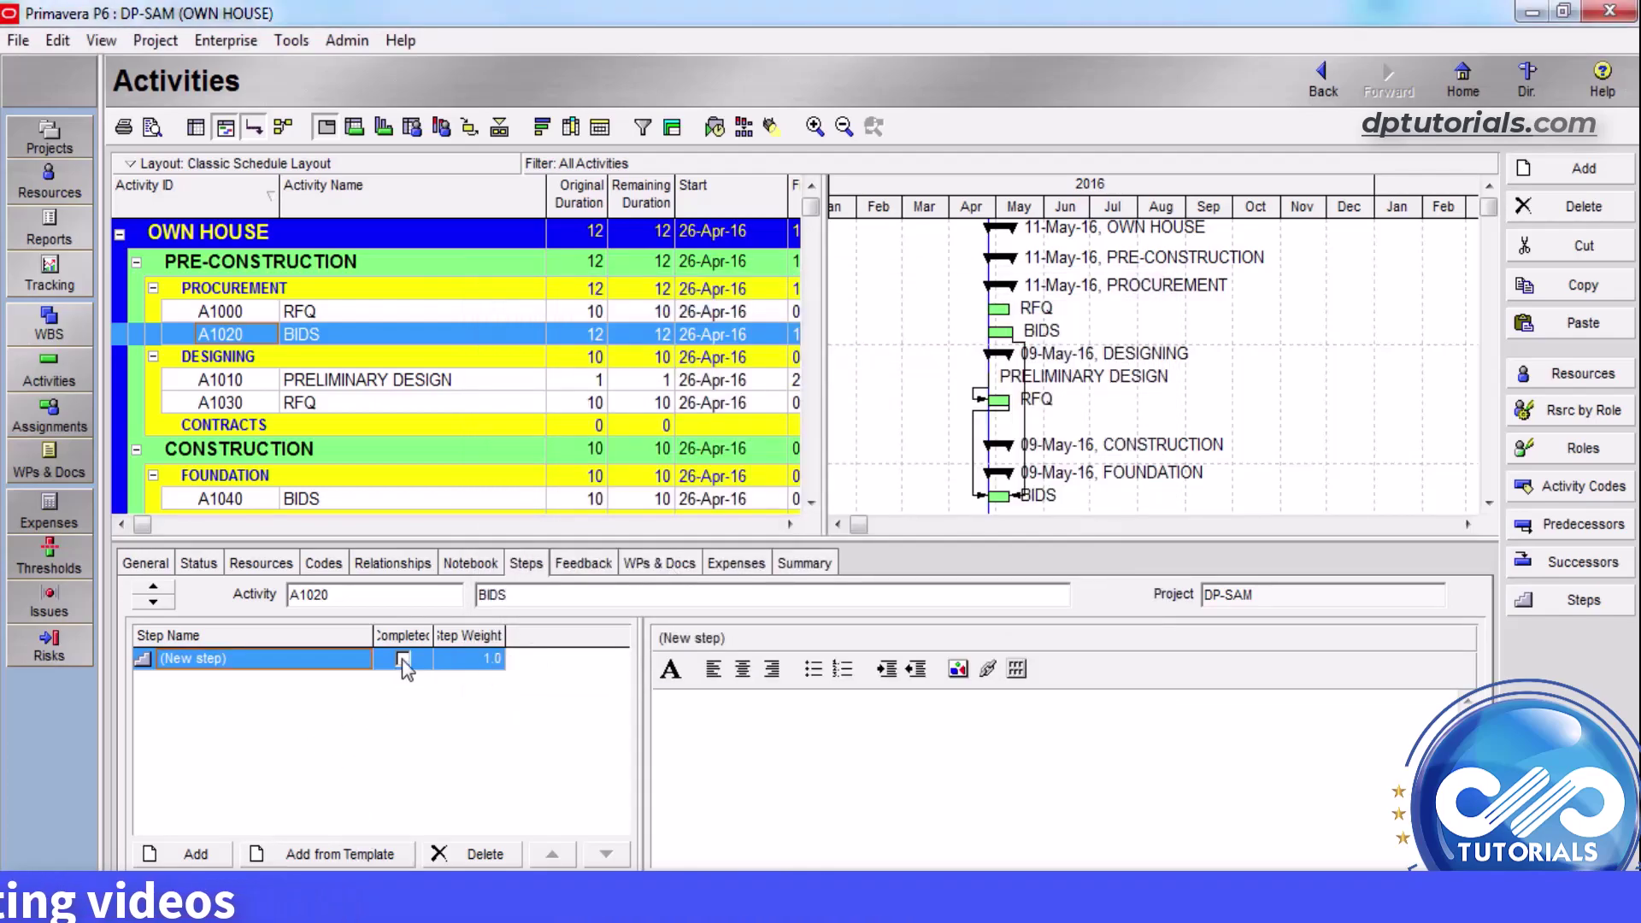
Step: Browse the Perform Finishes and Interactive Planning step templates, closing without adding any
{"action": "left_click", "coordinate": [340, 857]}
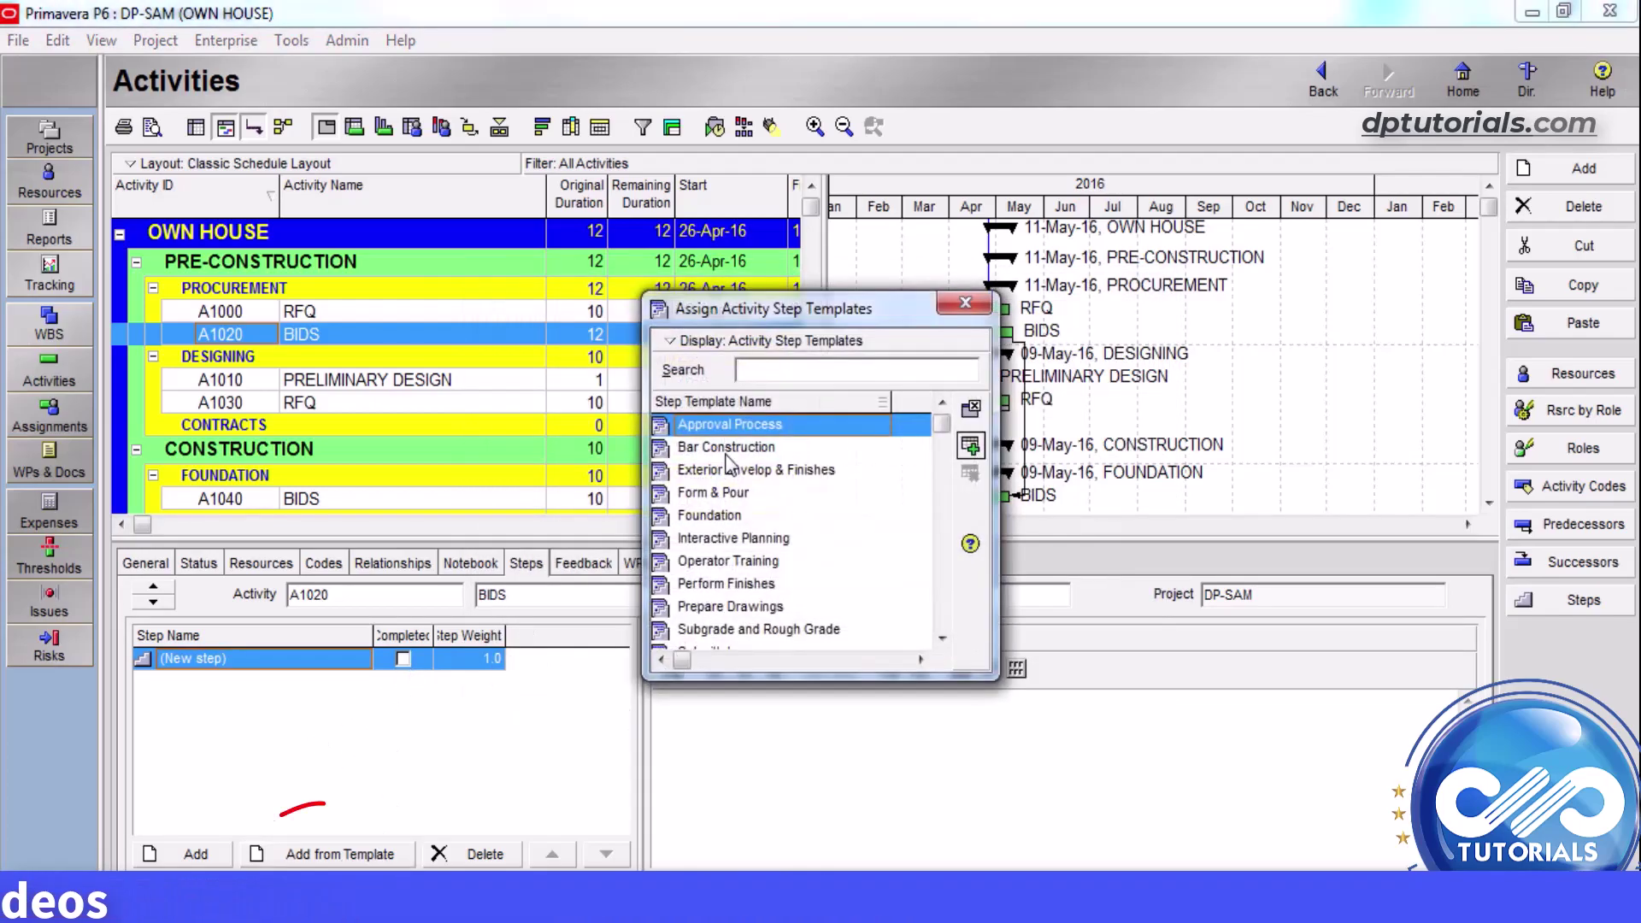
{"action": "left_click", "coordinate": [727, 492]}
{"action": "scroll", "coordinate": [735, 495], "scroll_direction": "down", "scroll_amount": 1}
{"action": "left_click", "coordinate": [749, 540]}
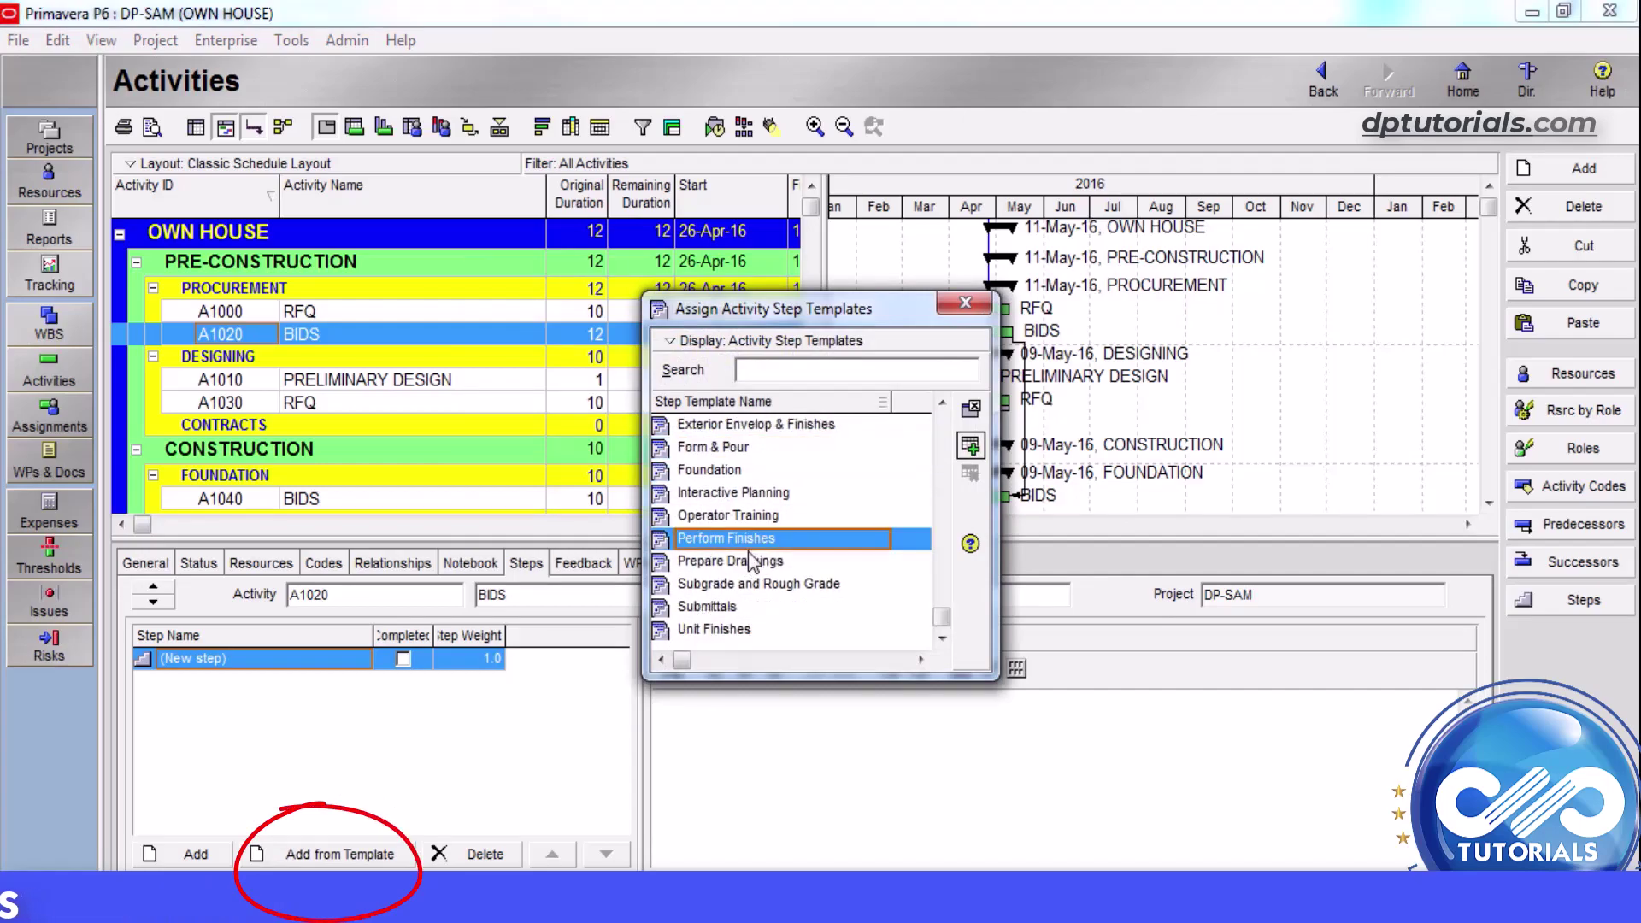
{"action": "left_click", "coordinate": [729, 494]}
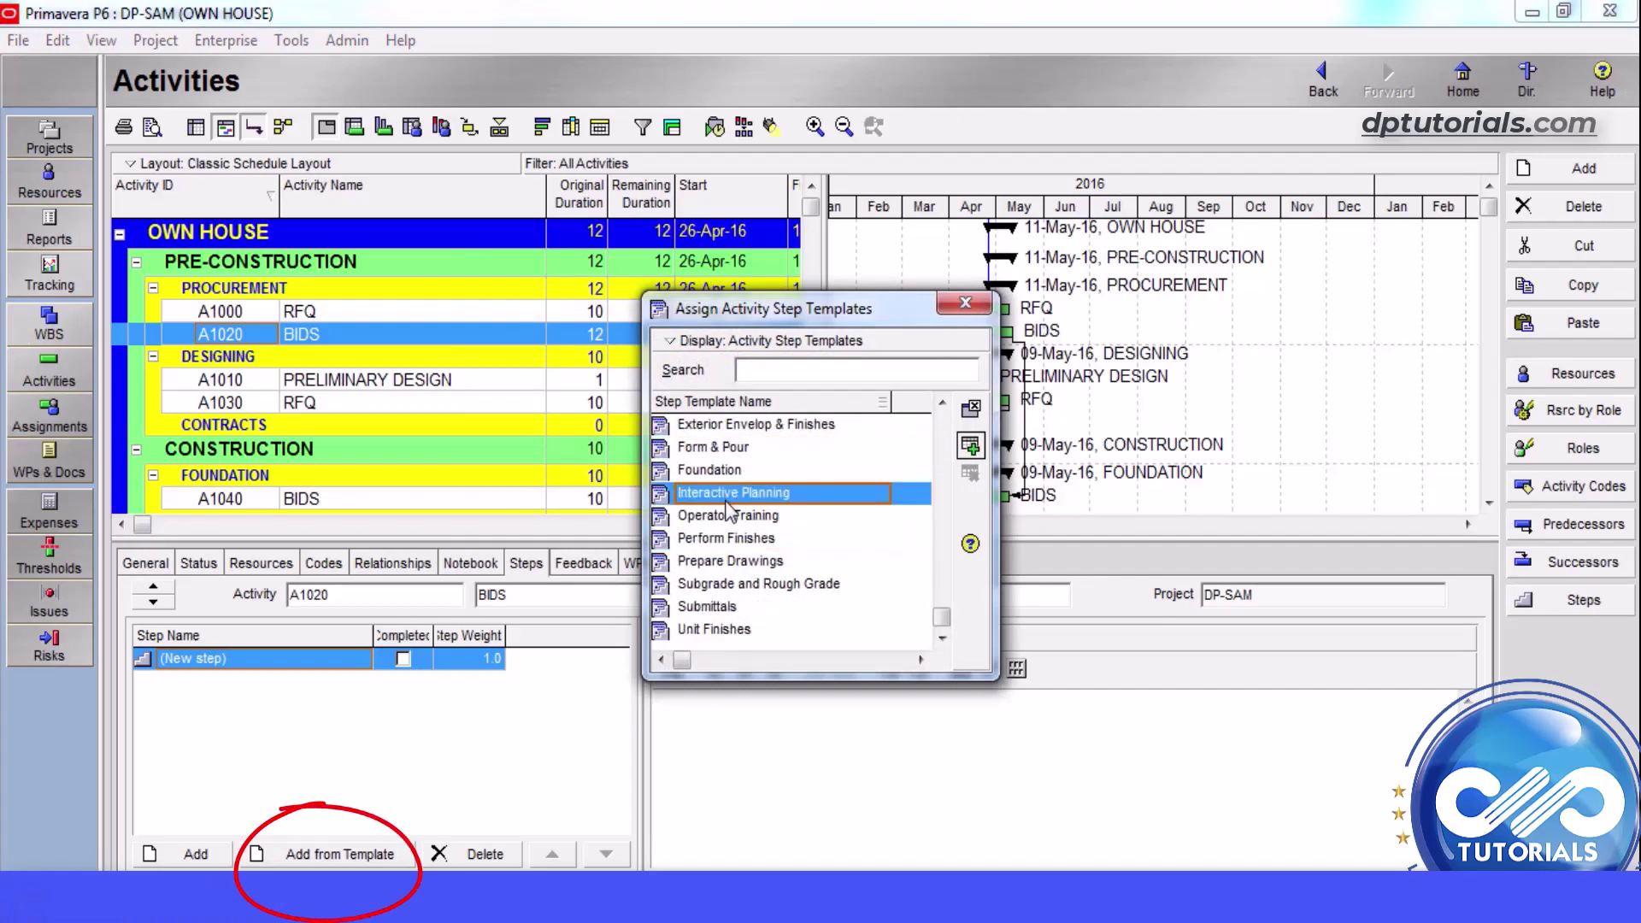
{"action": "left_click", "coordinate": [965, 303]}
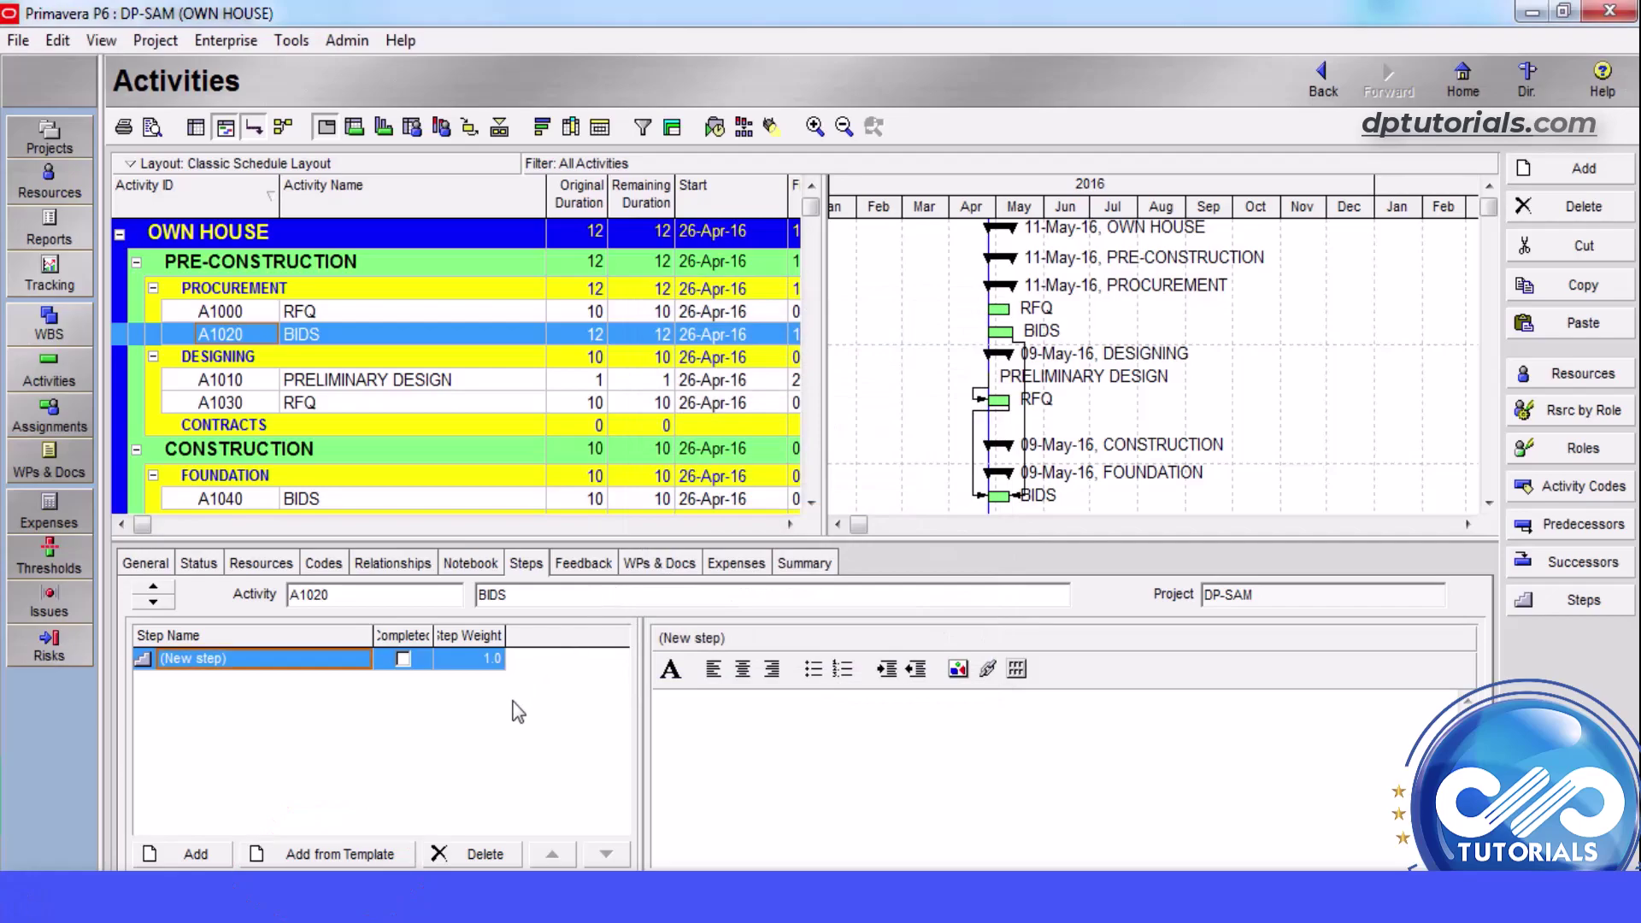
{"action": "left_click", "coordinate": [580, 564]}
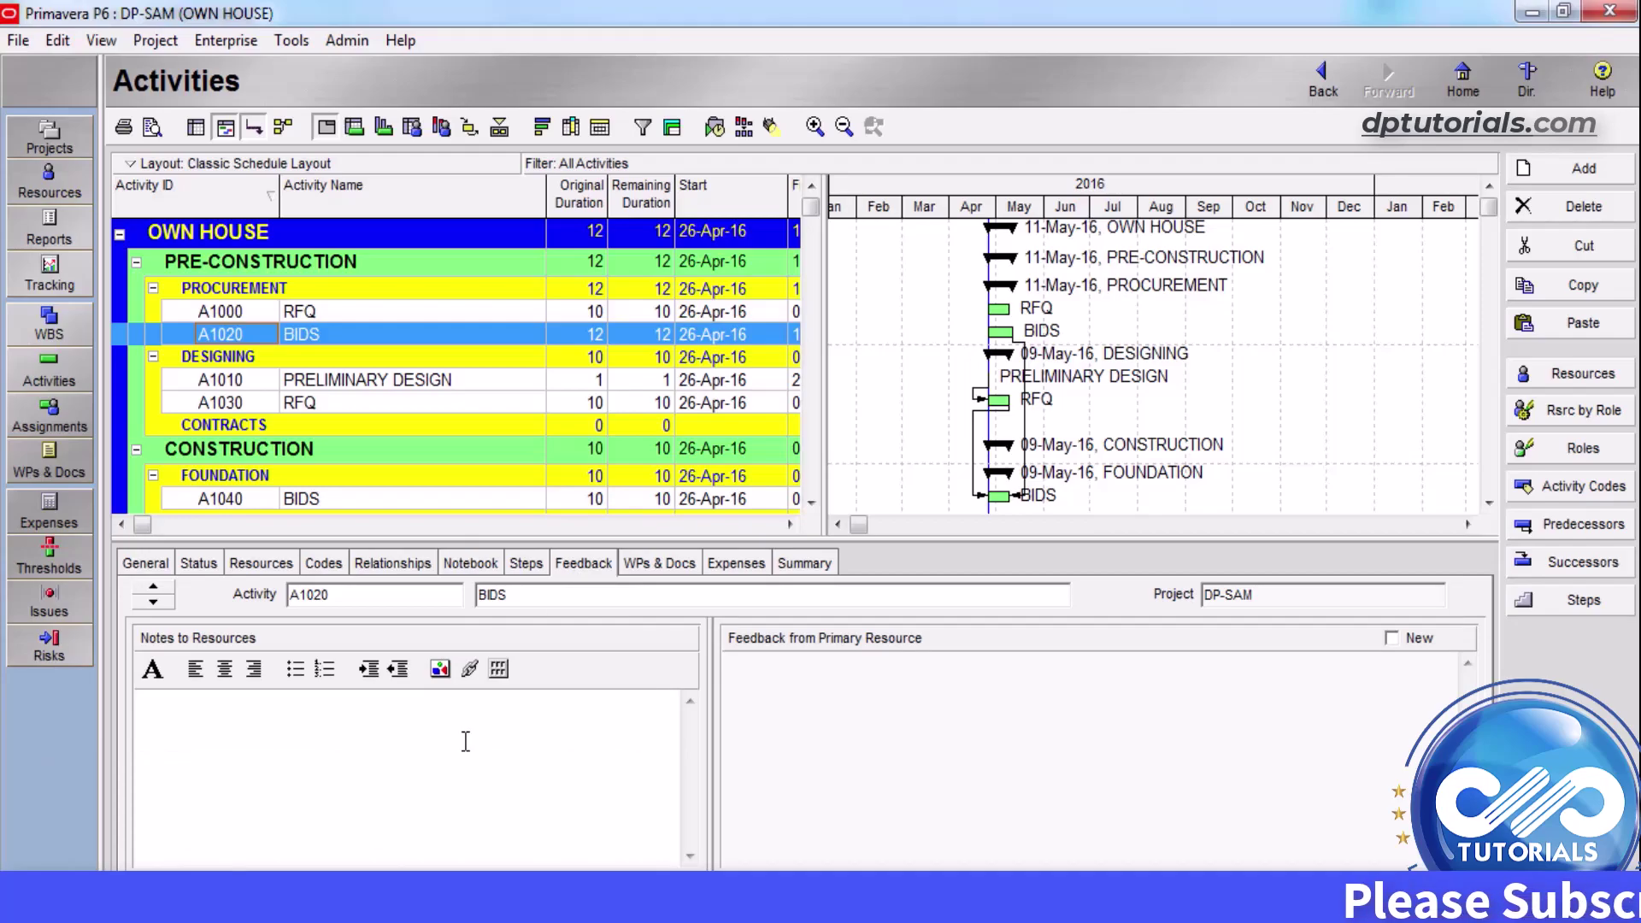
Step: Display the WPs & Docs for A1020 BIDS, which has no work products or documents yet
{"action": "left_click", "coordinate": [658, 564]}
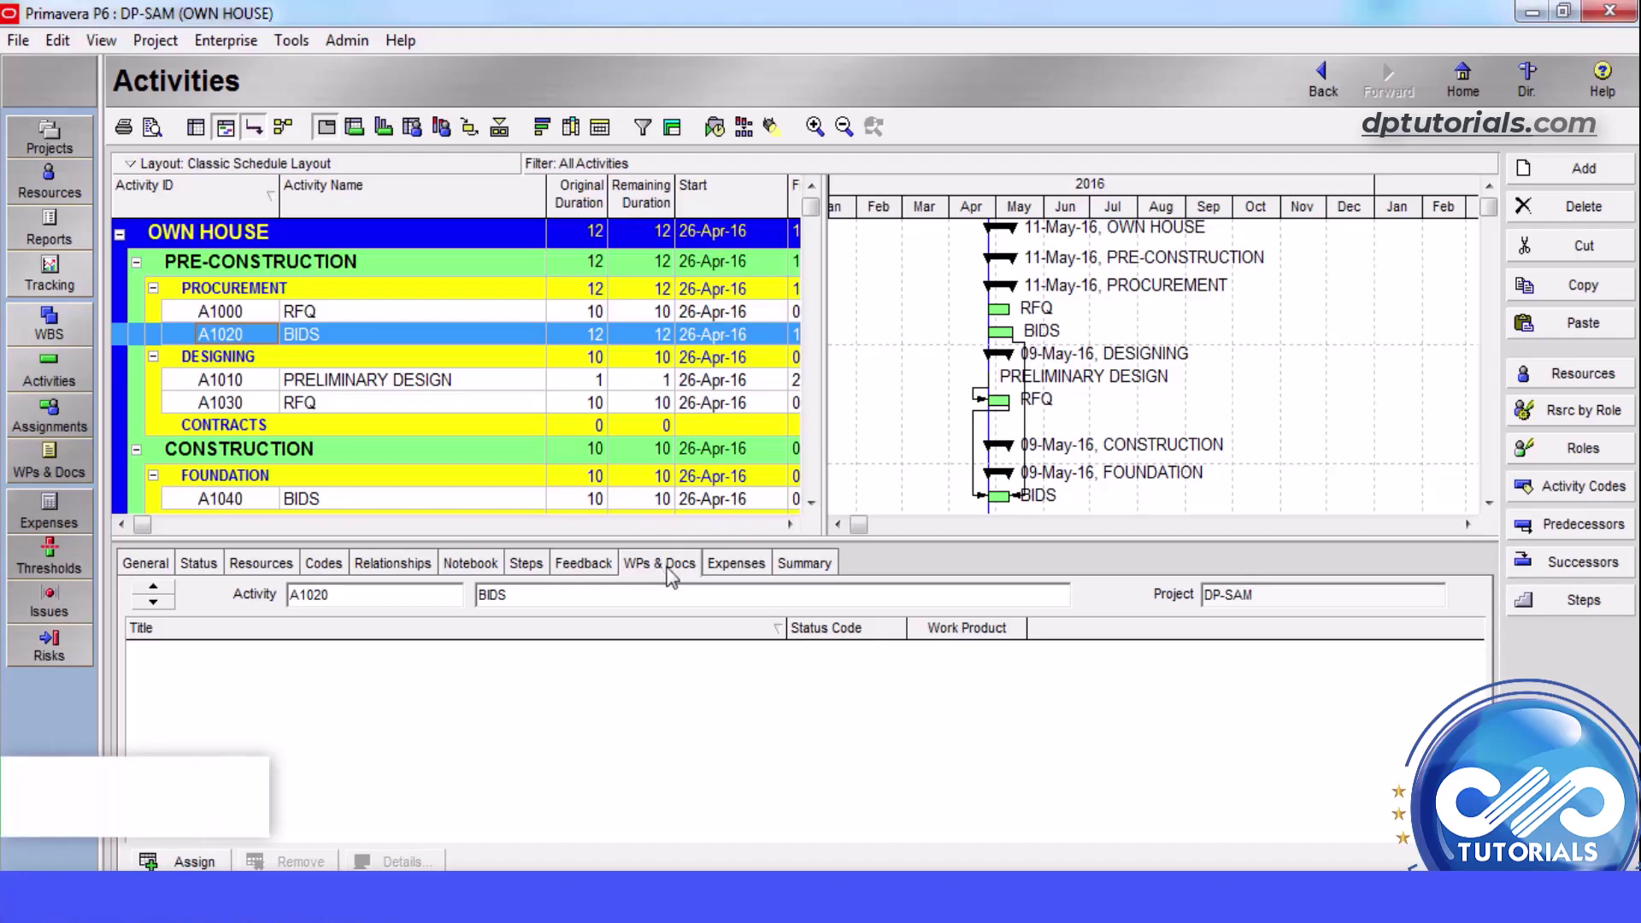
Step: Add an SAA expense item to A1020 BIDS, then review its summary (12-day budgeted duration)
{"action": "left_click", "coordinate": [724, 568]}
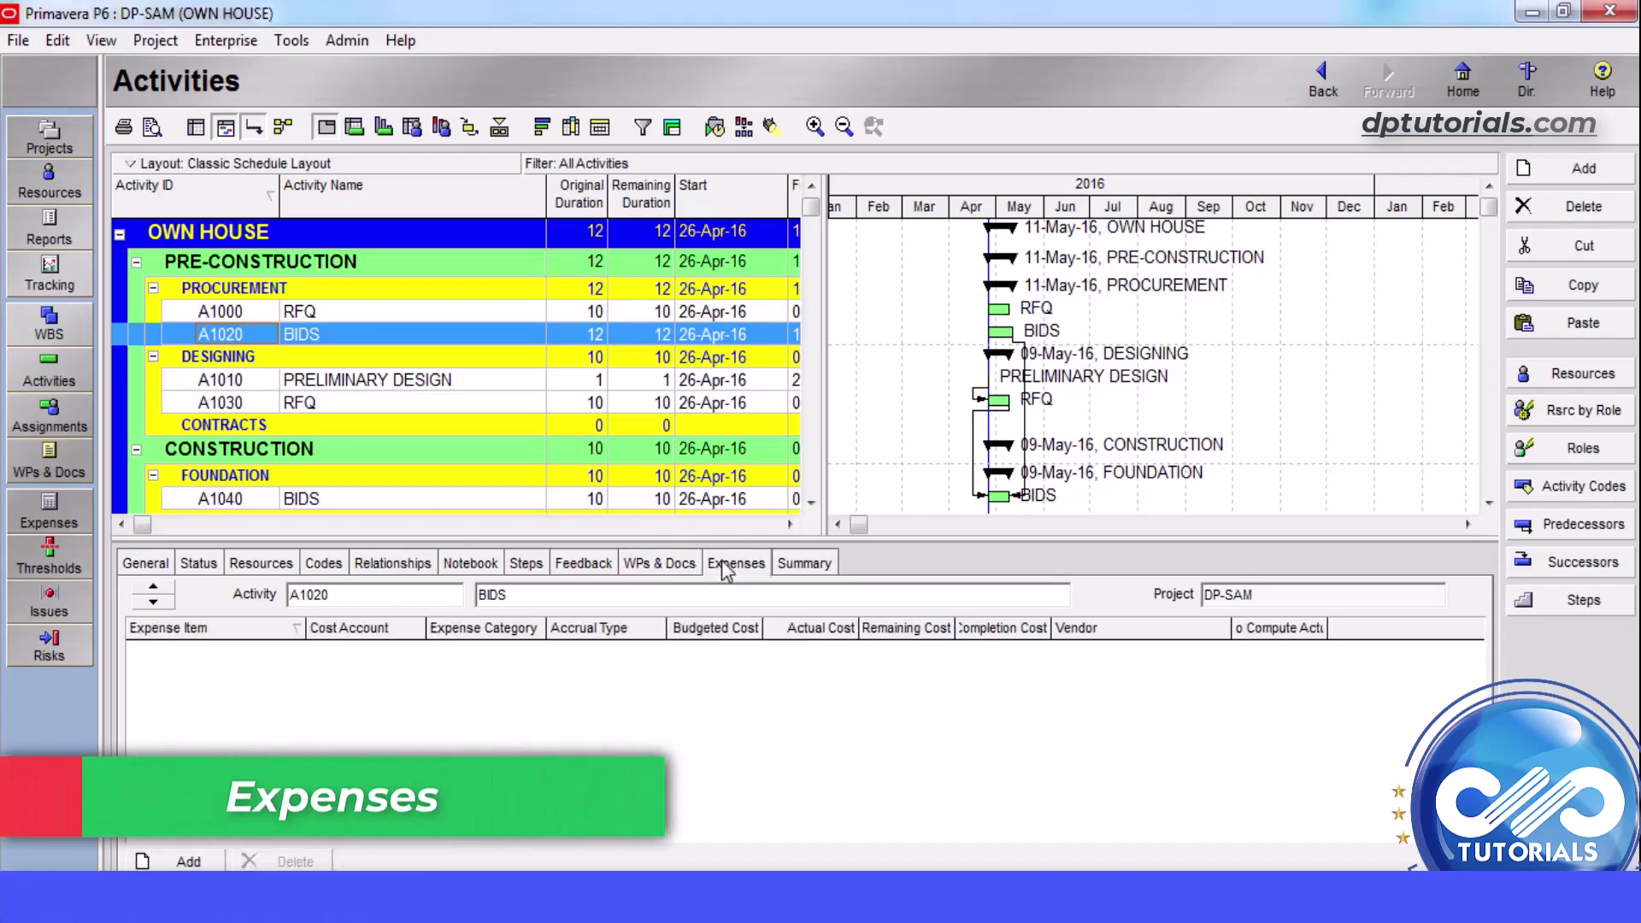
{"action": "key", "text": "Insert"}
{"action": "left_click", "coordinate": [242, 651]}
{"action": "type", "text": "SAA"}
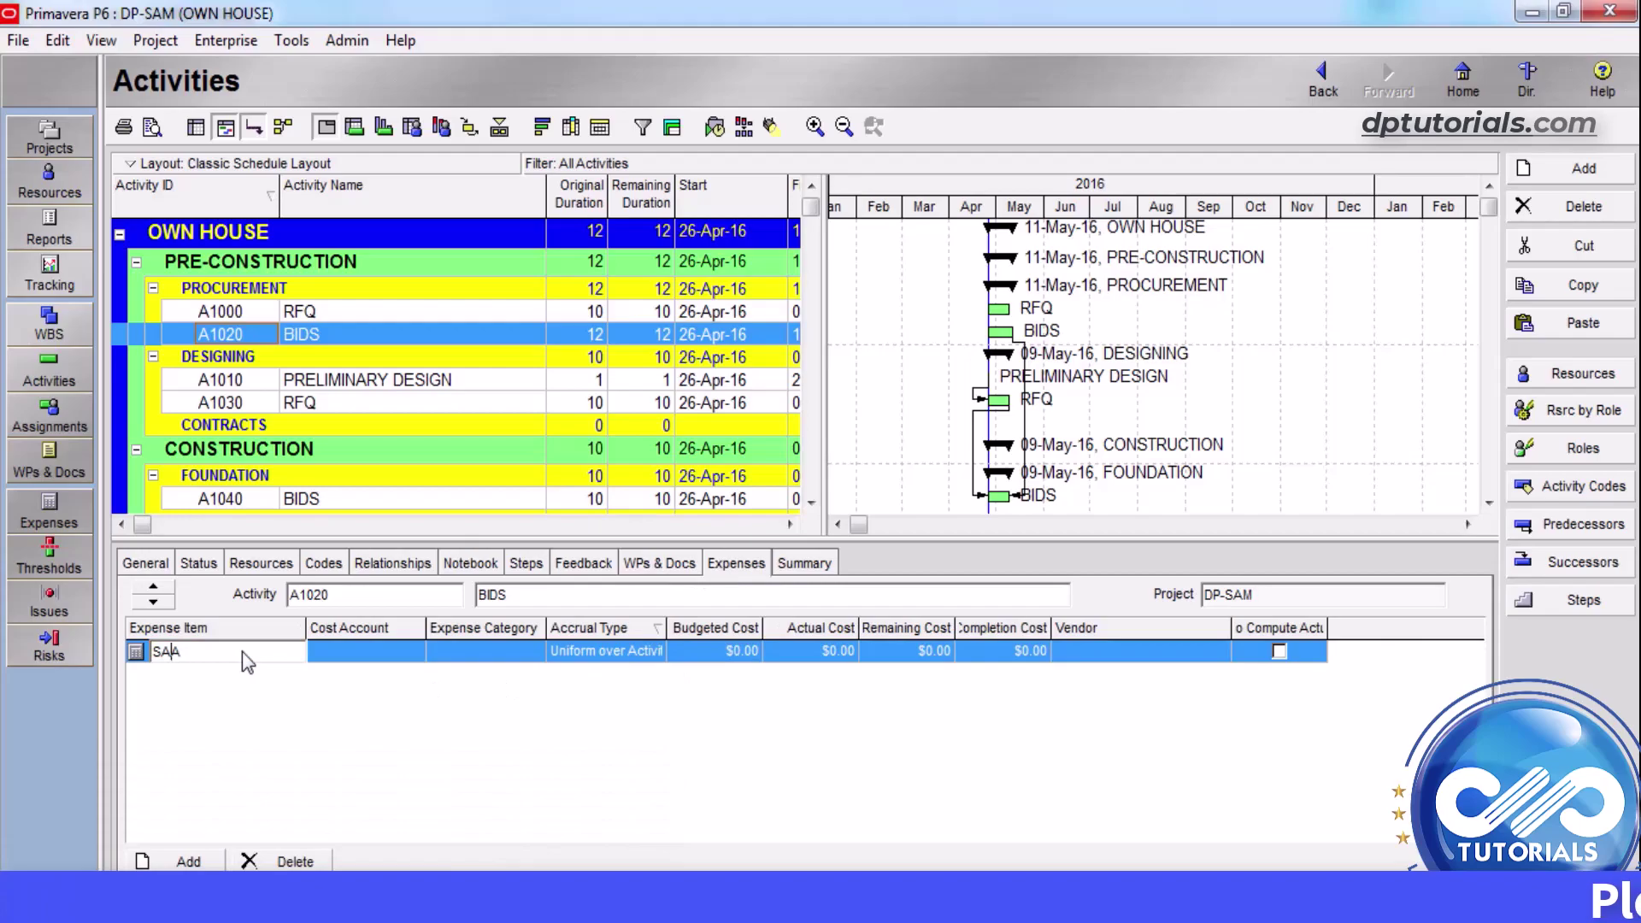
{"action": "key", "text": "Return"}
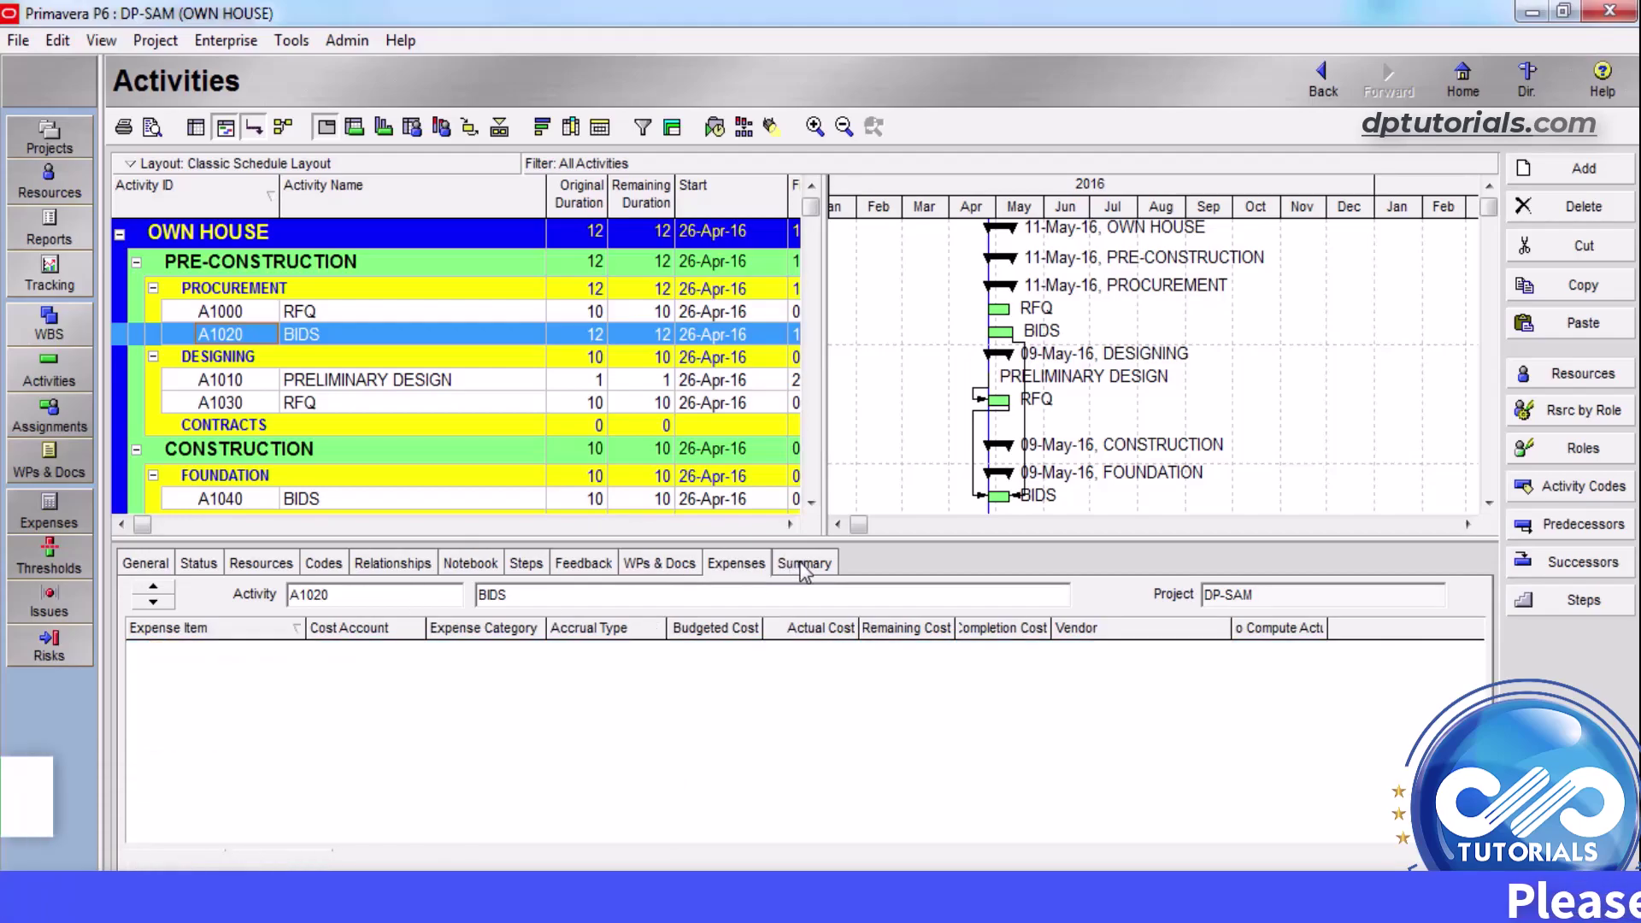
{"action": "left_click", "coordinate": [803, 563]}
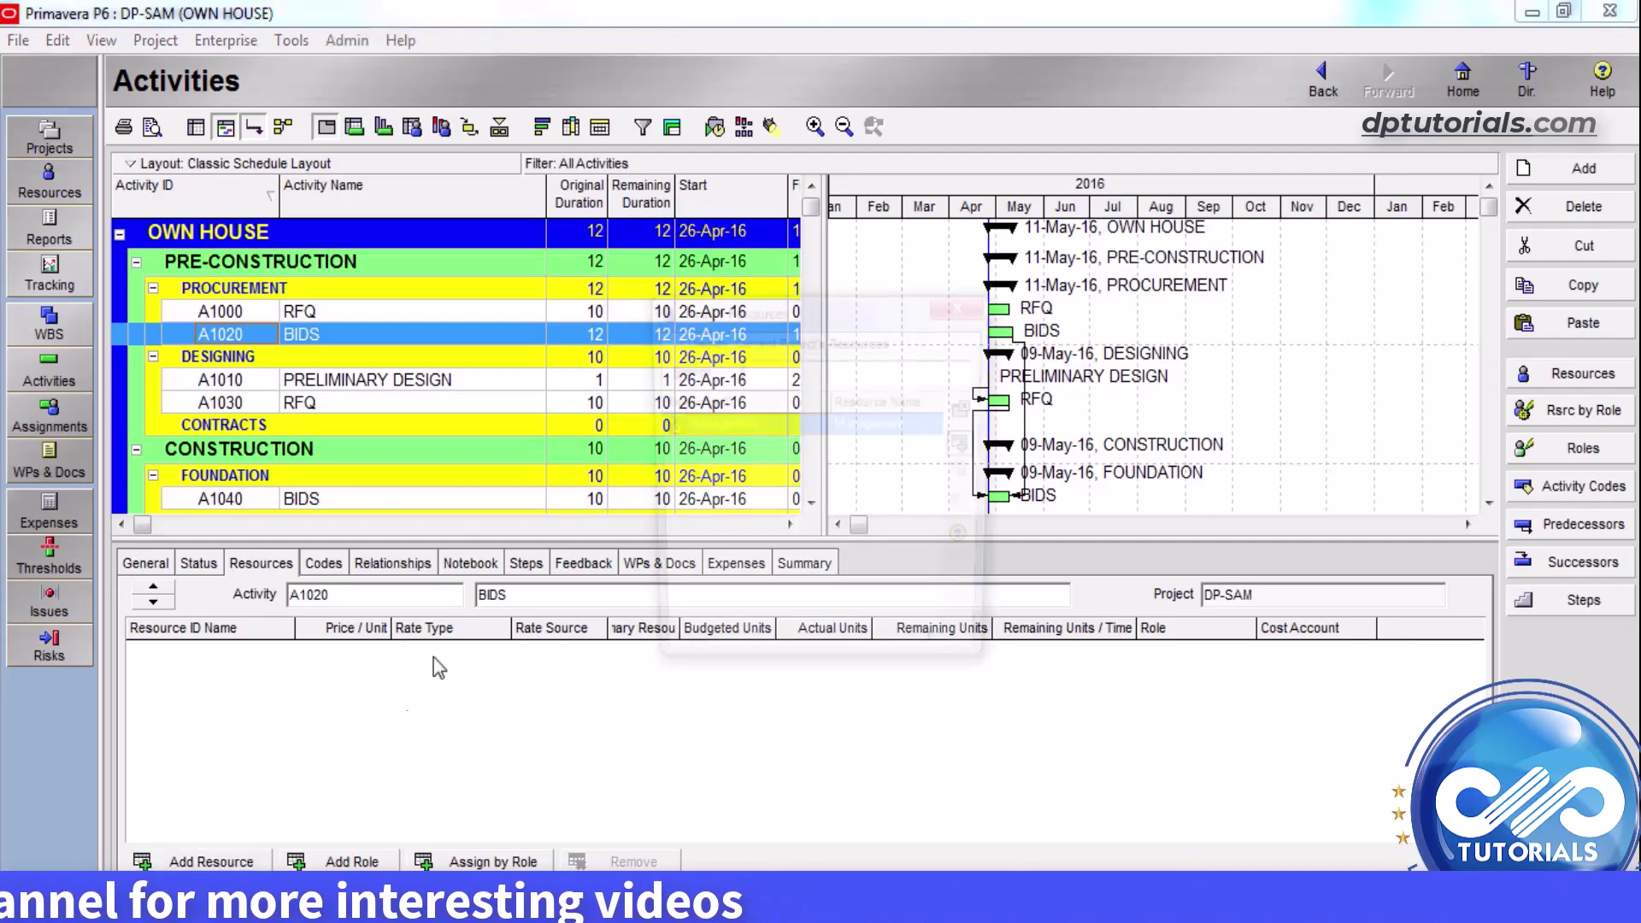
Step: Assign Management as A1020 BIDS's primary resource, giving 96 budgeted units at 8/d
{"action": "left_click", "coordinate": [212, 861]}
{"action": "left_click", "coordinate": [971, 395]}
{"action": "left_click", "coordinate": [989, 308]}
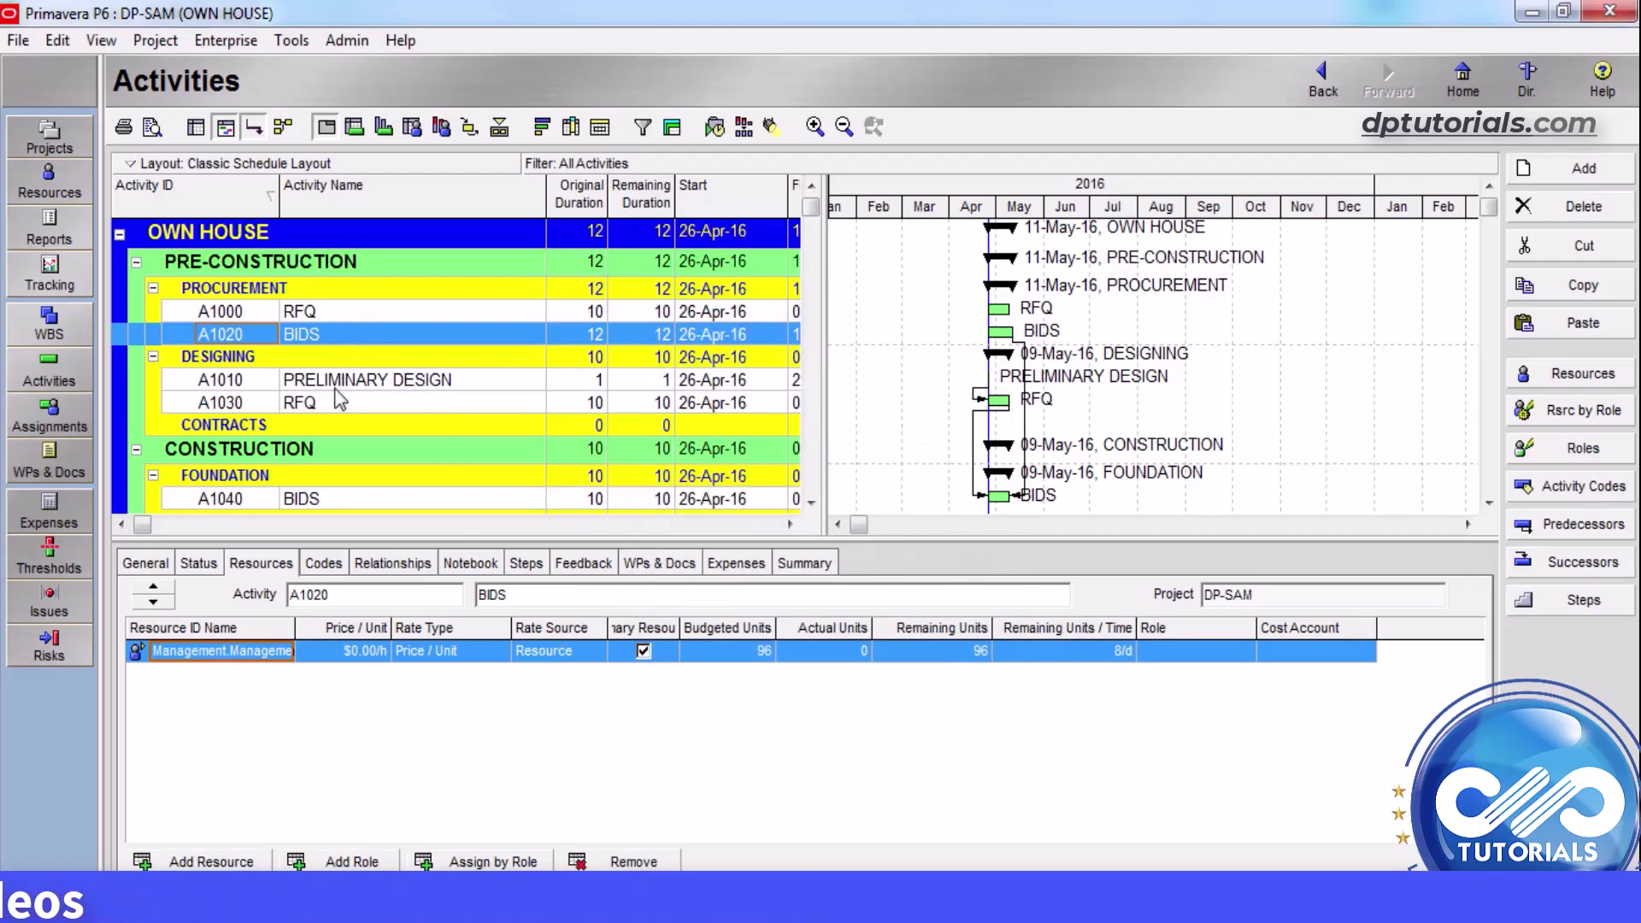
{"action": "left_click", "coordinate": [167, 41]}
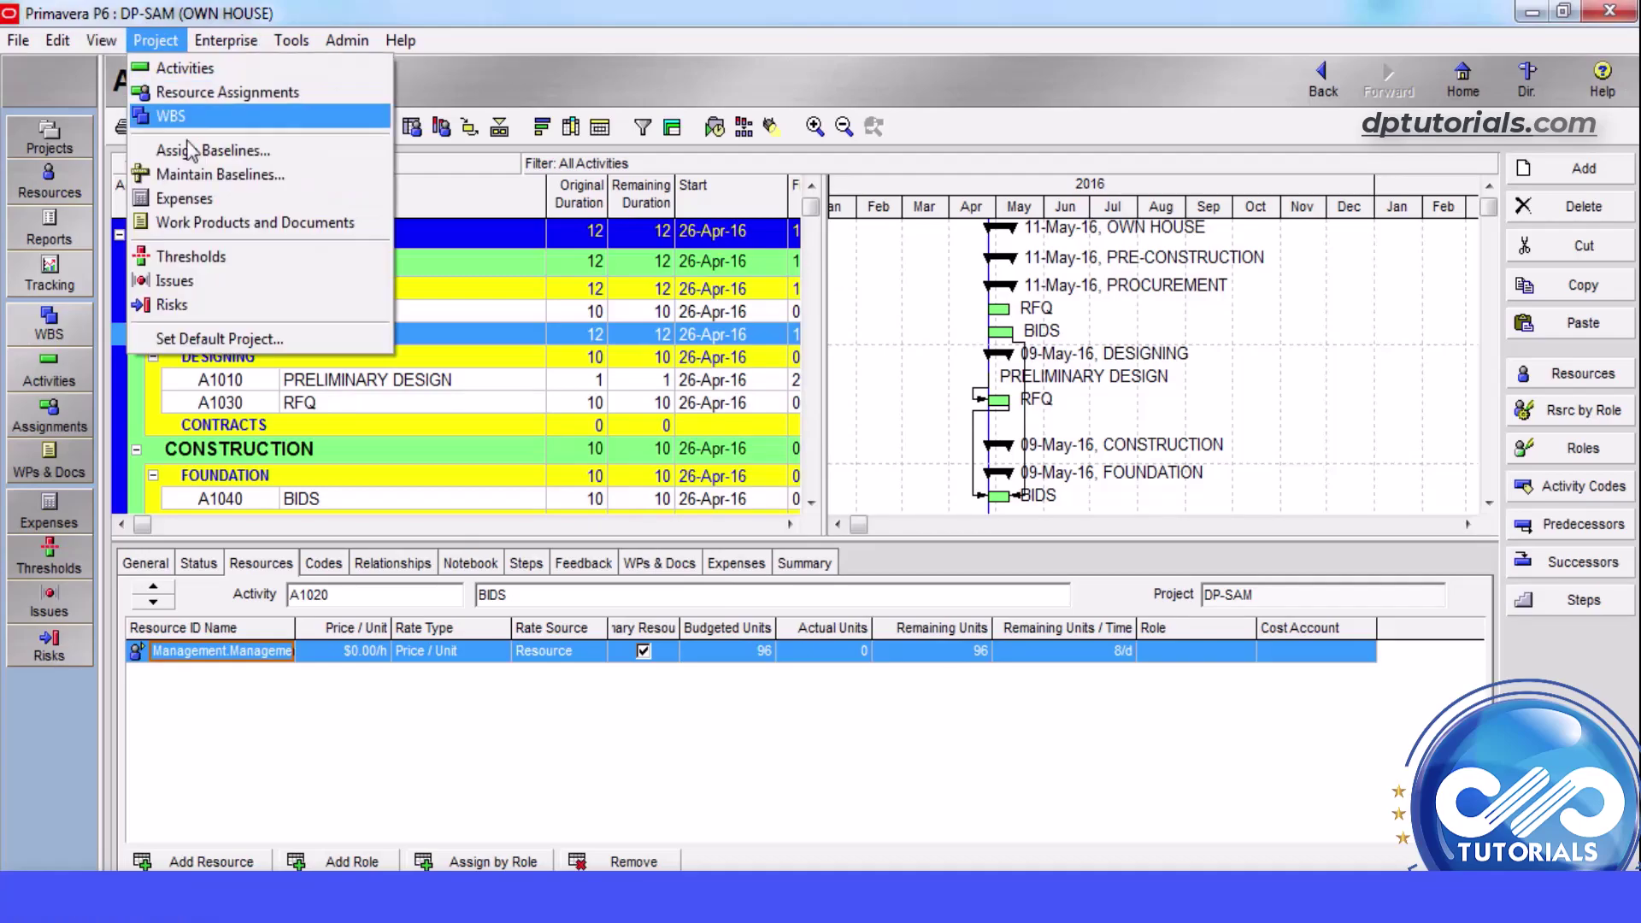
{"action": "left_click", "coordinate": [229, 94]}
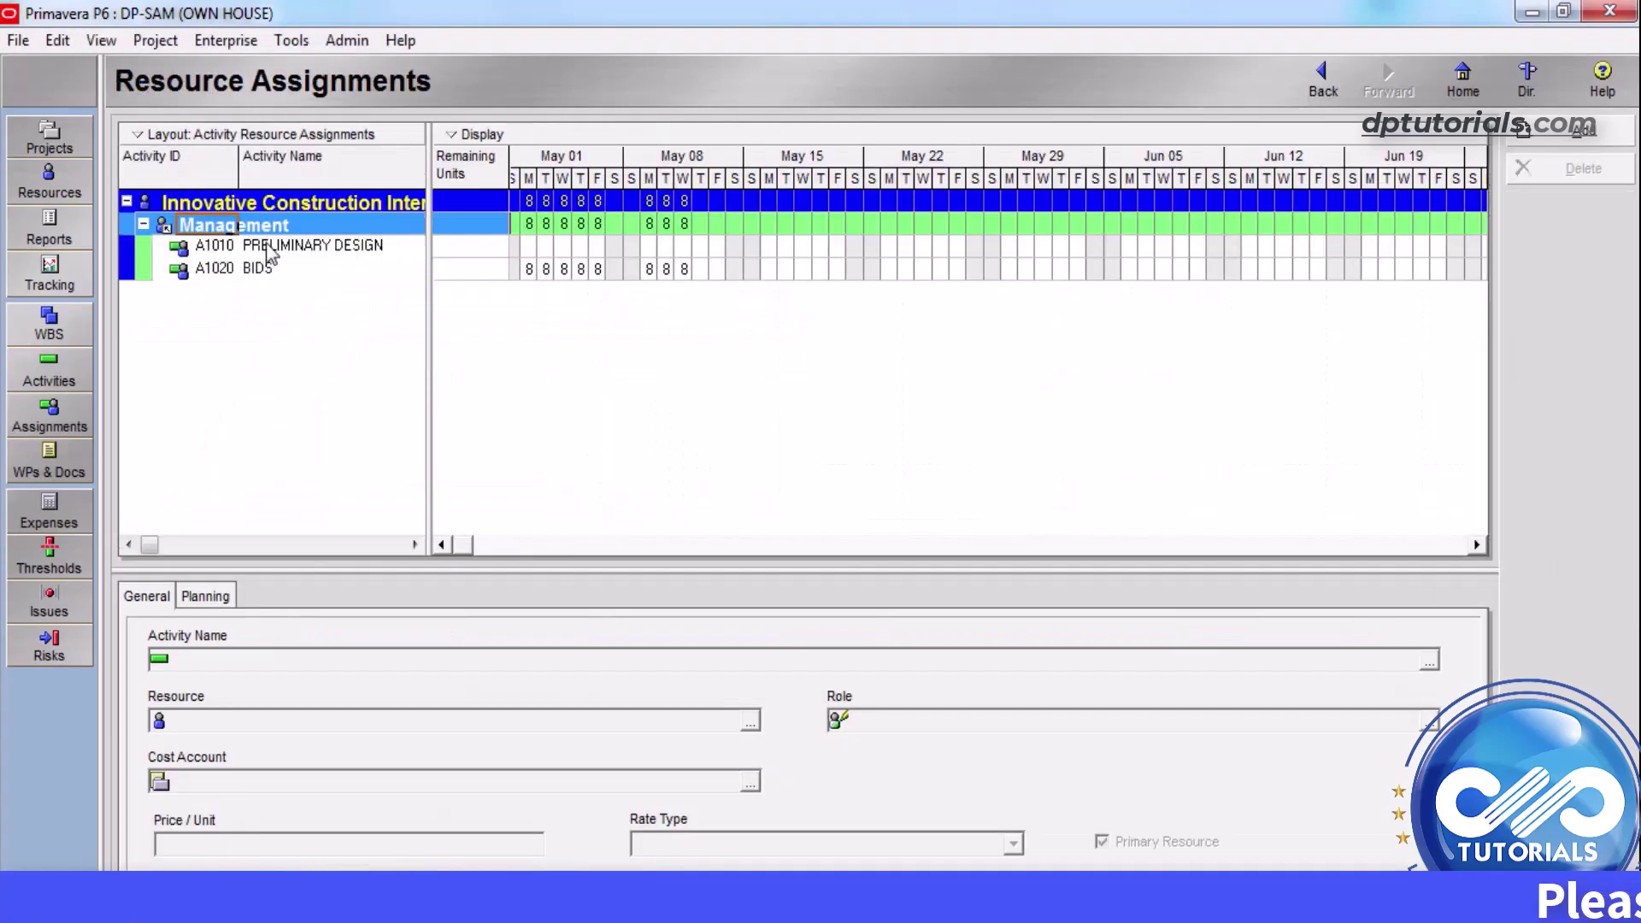
{"action": "left_click", "coordinate": [507, 240]}
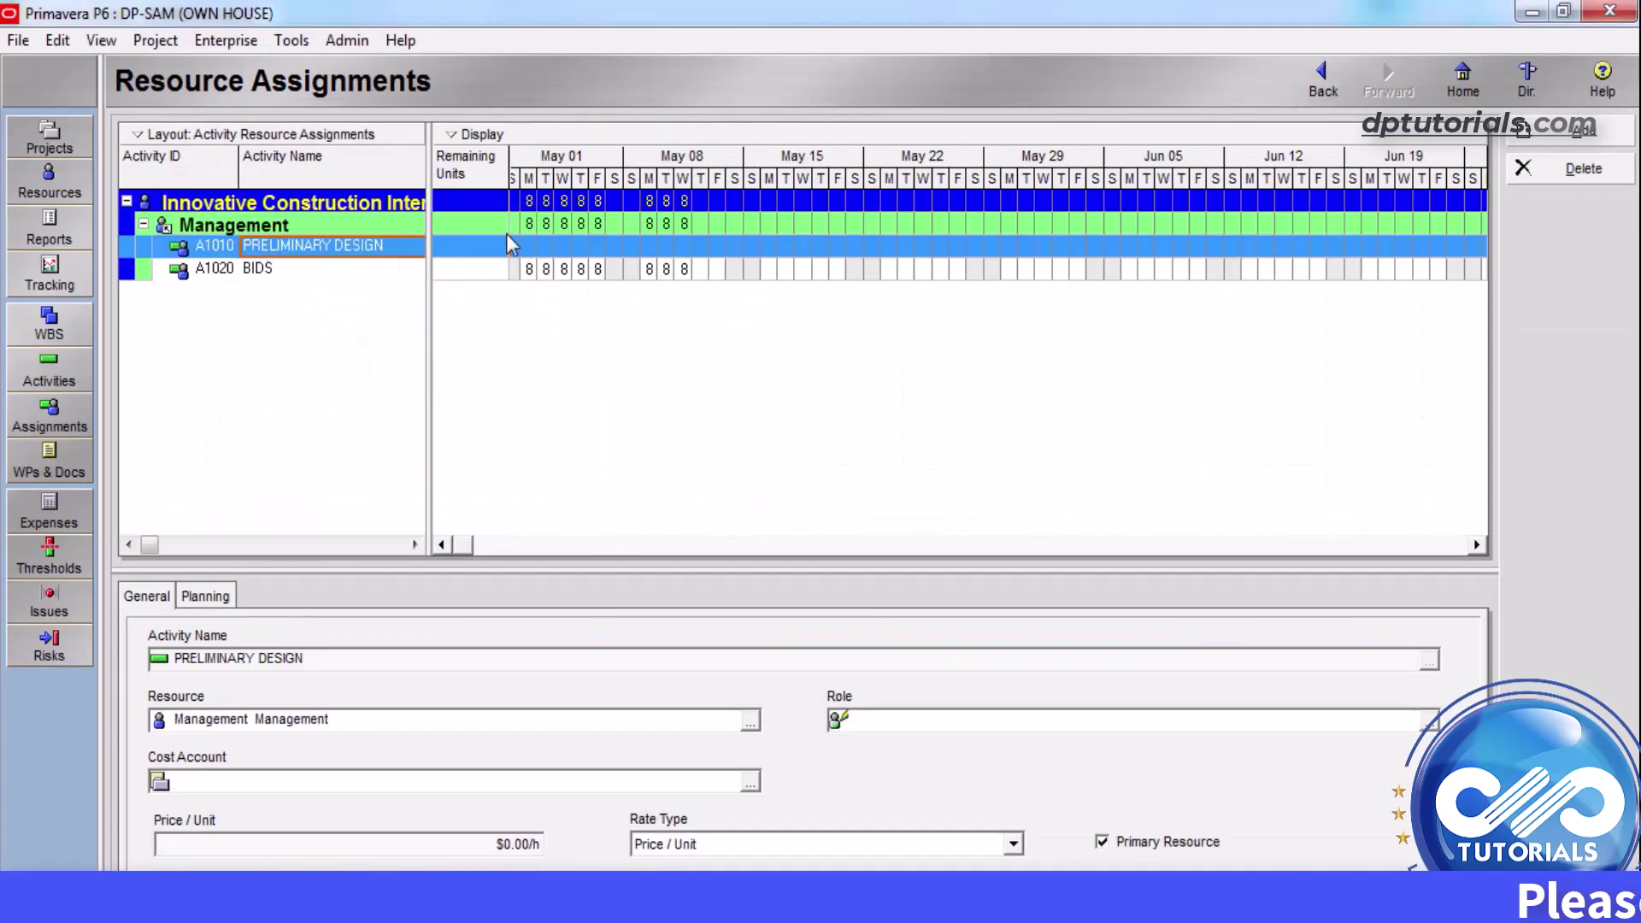
{"action": "left_click", "coordinate": [263, 272]}
{"action": "left_click", "coordinate": [562, 246]}
{"action": "left_click", "coordinate": [617, 268]}
{"action": "left_click", "coordinate": [612, 252]}
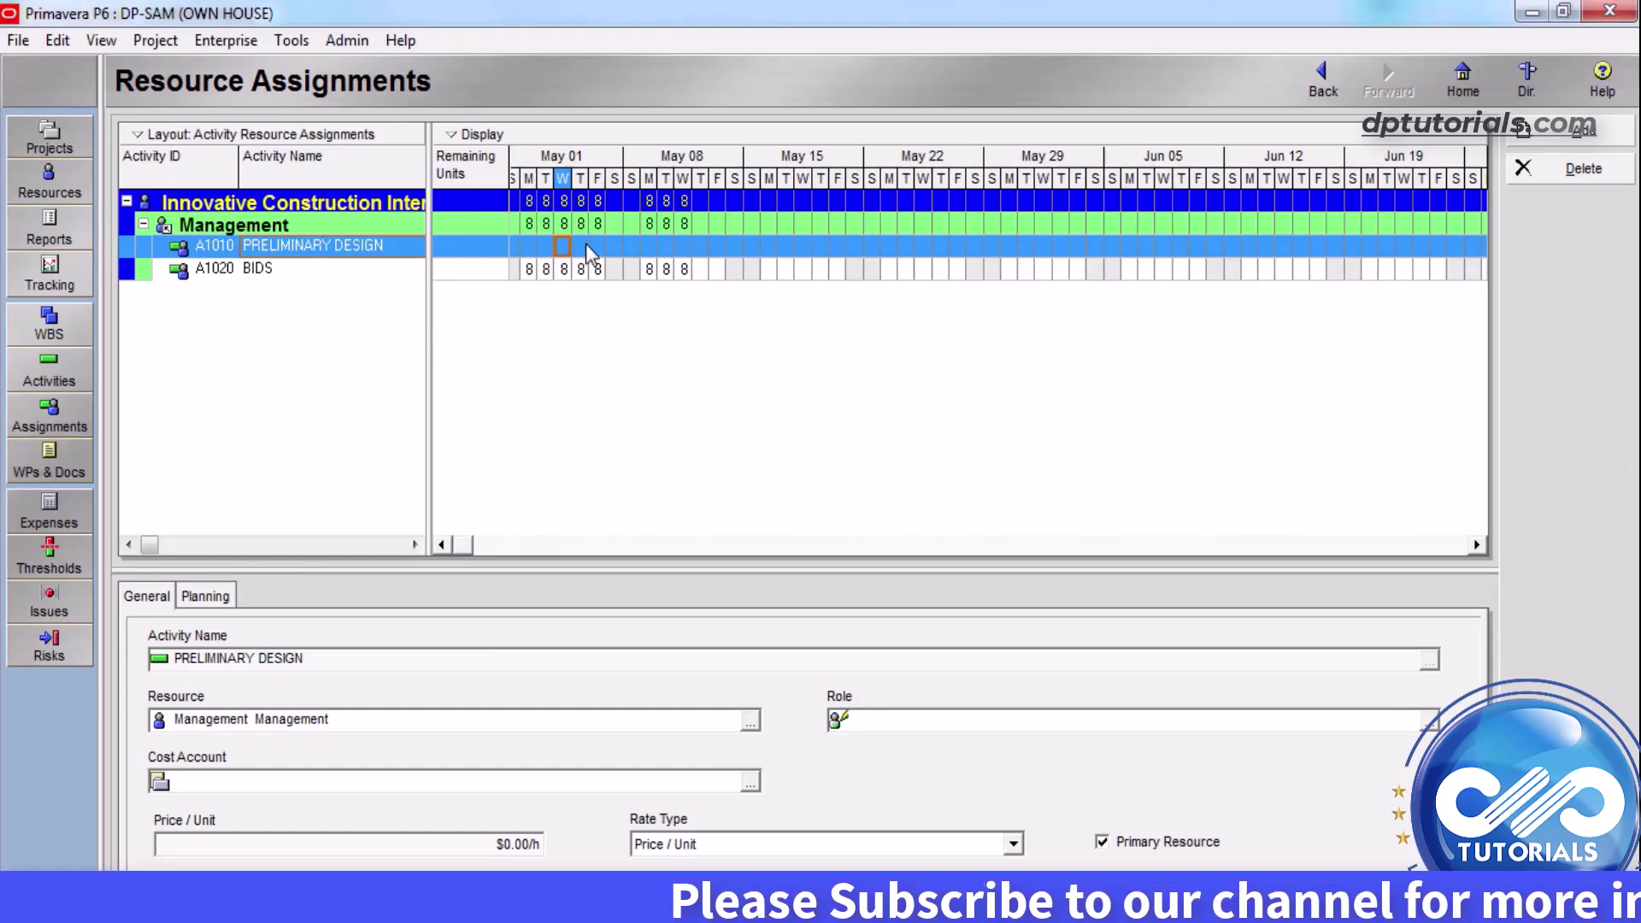
{"action": "left_click", "coordinate": [75, 369]}
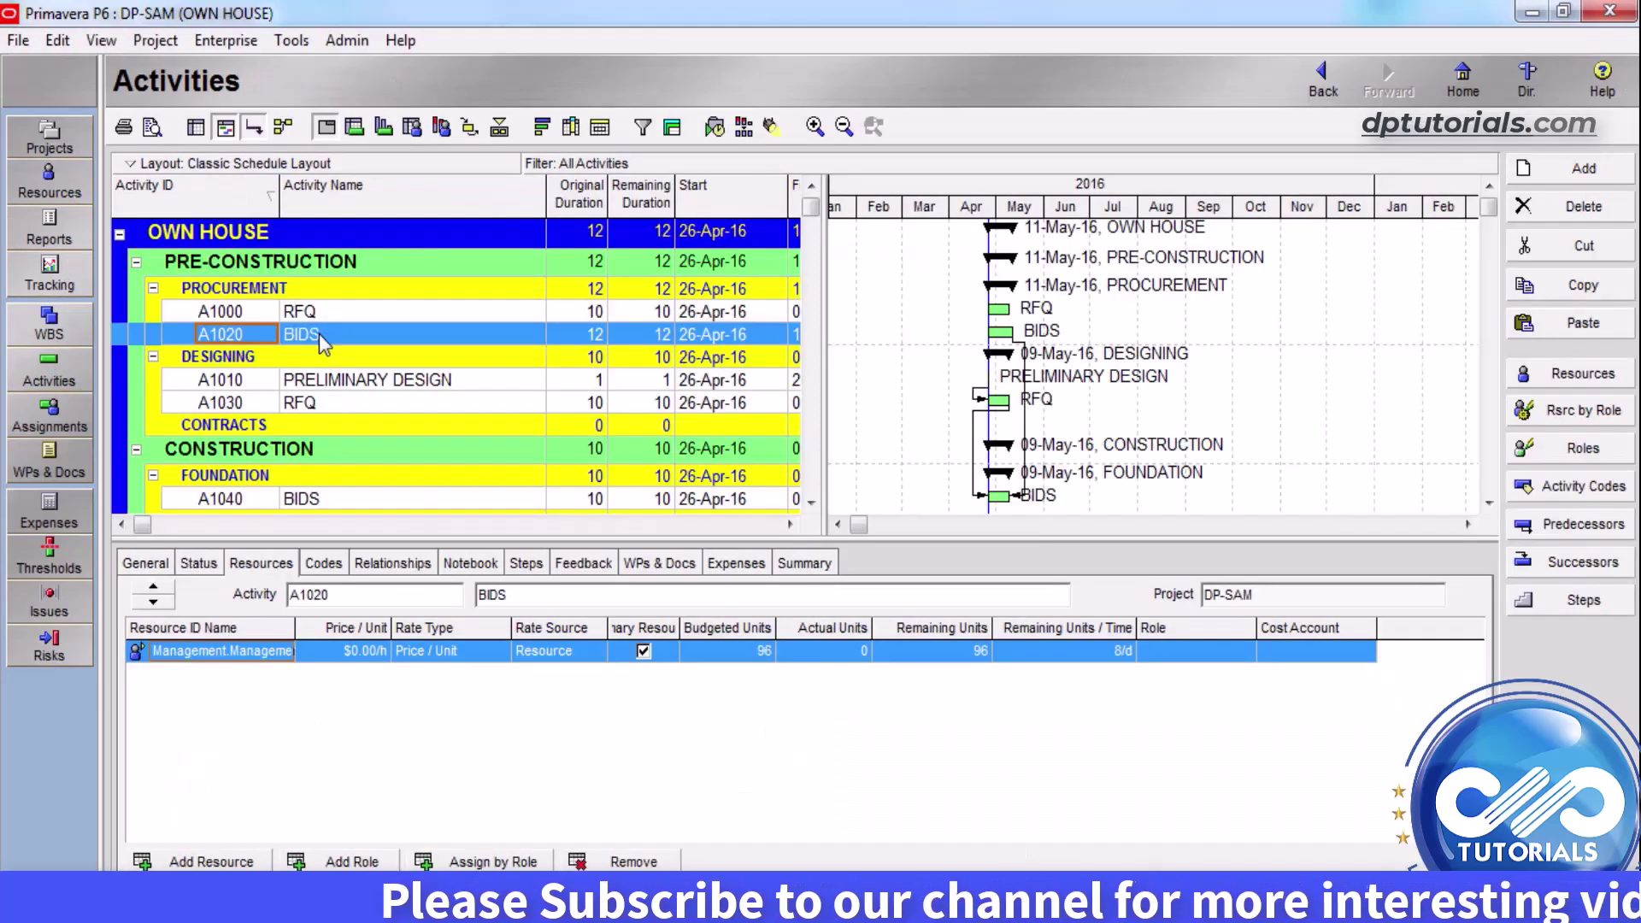
Step: Give A1020 BIDS the Contractors code STDPAV, Paving Contractors
{"action": "left_click", "coordinate": [335, 568]}
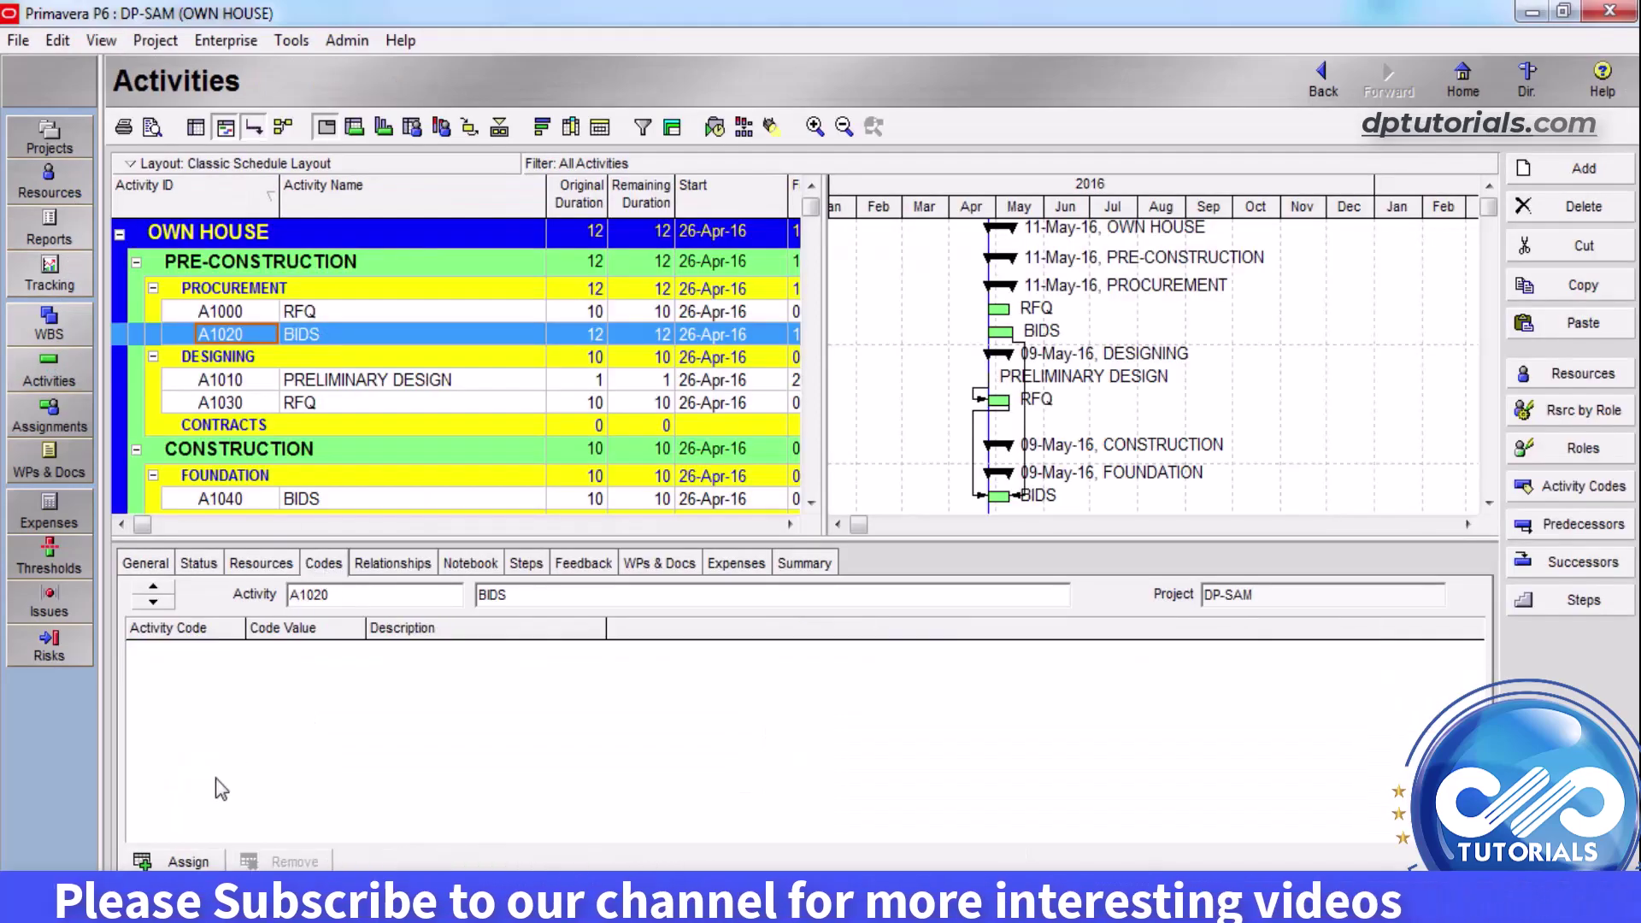
{"action": "left_click", "coordinate": [181, 862]}
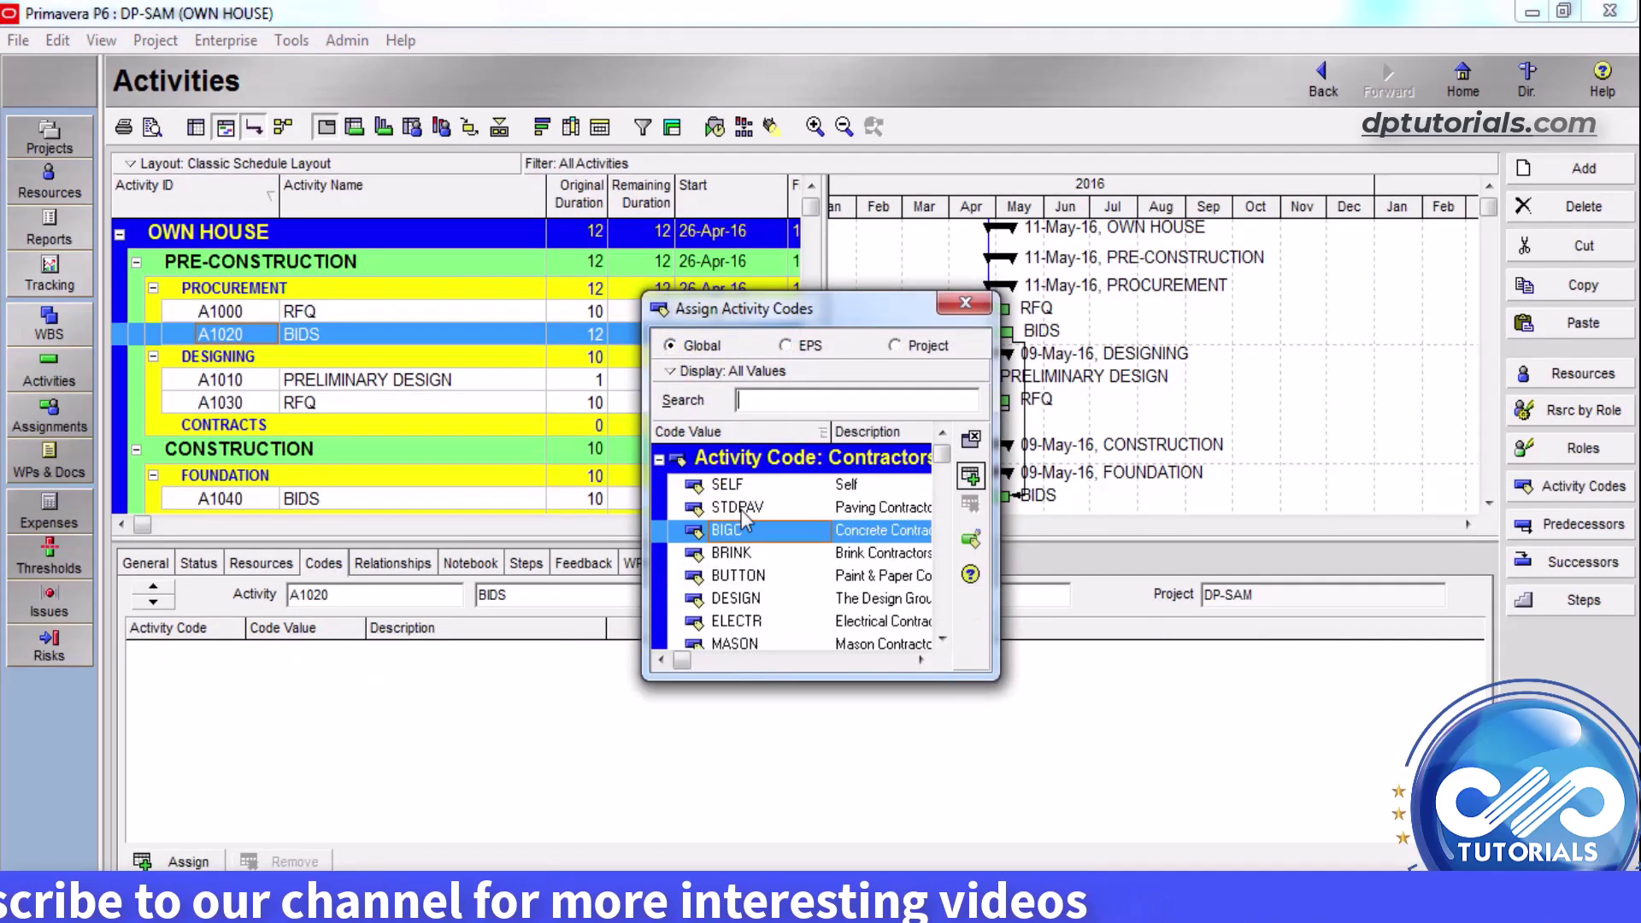
{"action": "double_click", "coordinate": [741, 509]}
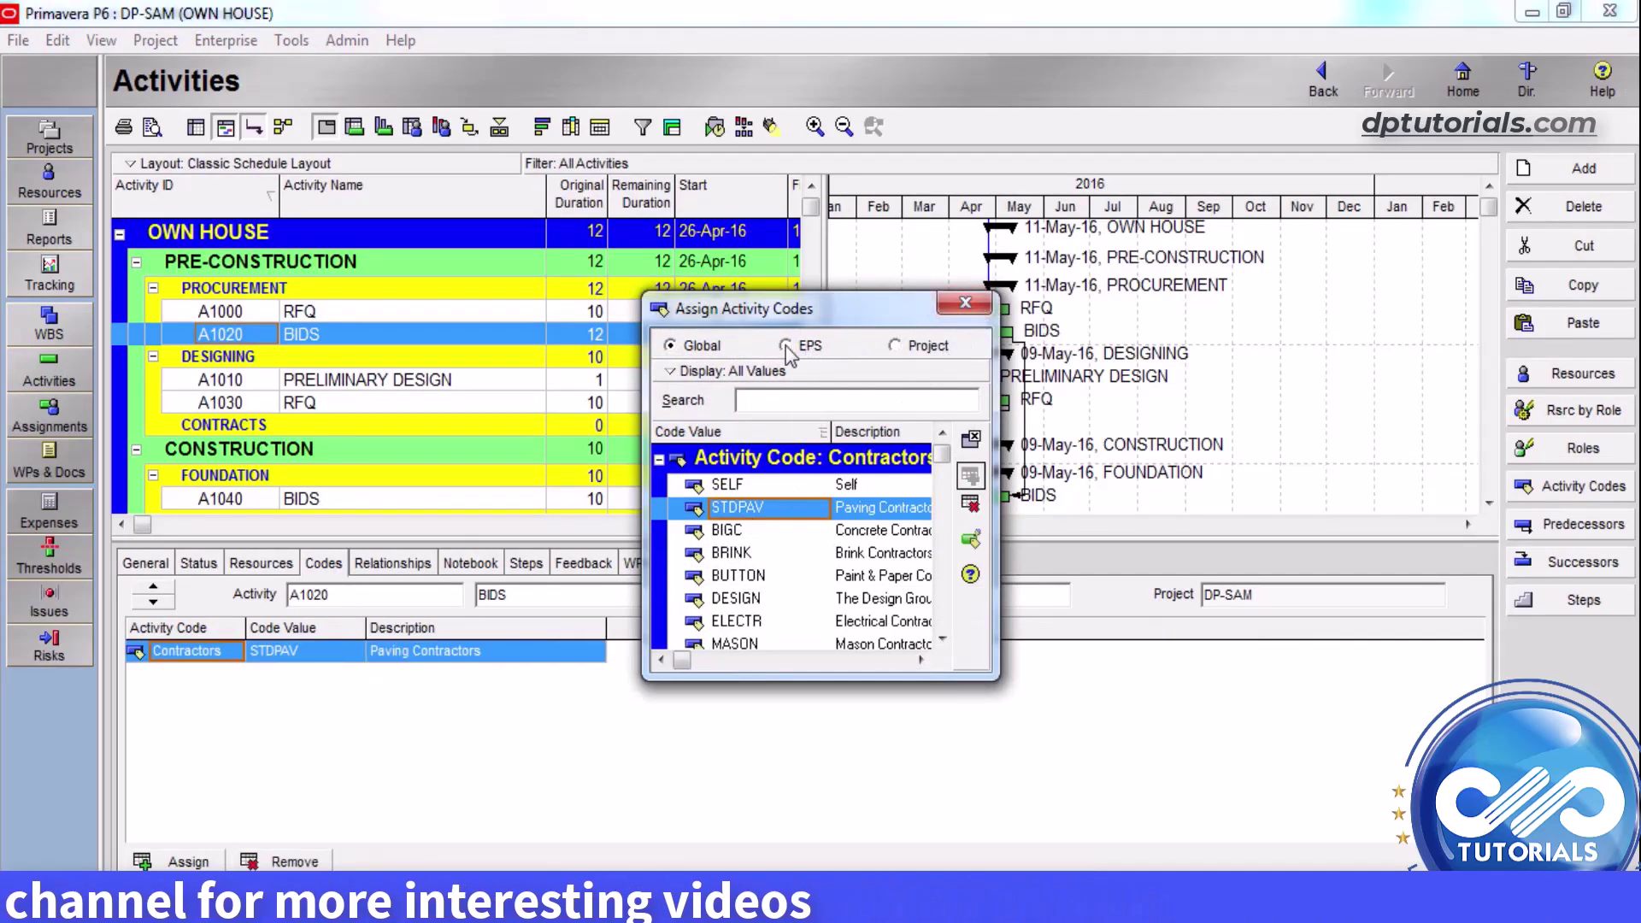
{"action": "left_click", "coordinate": [963, 305]}
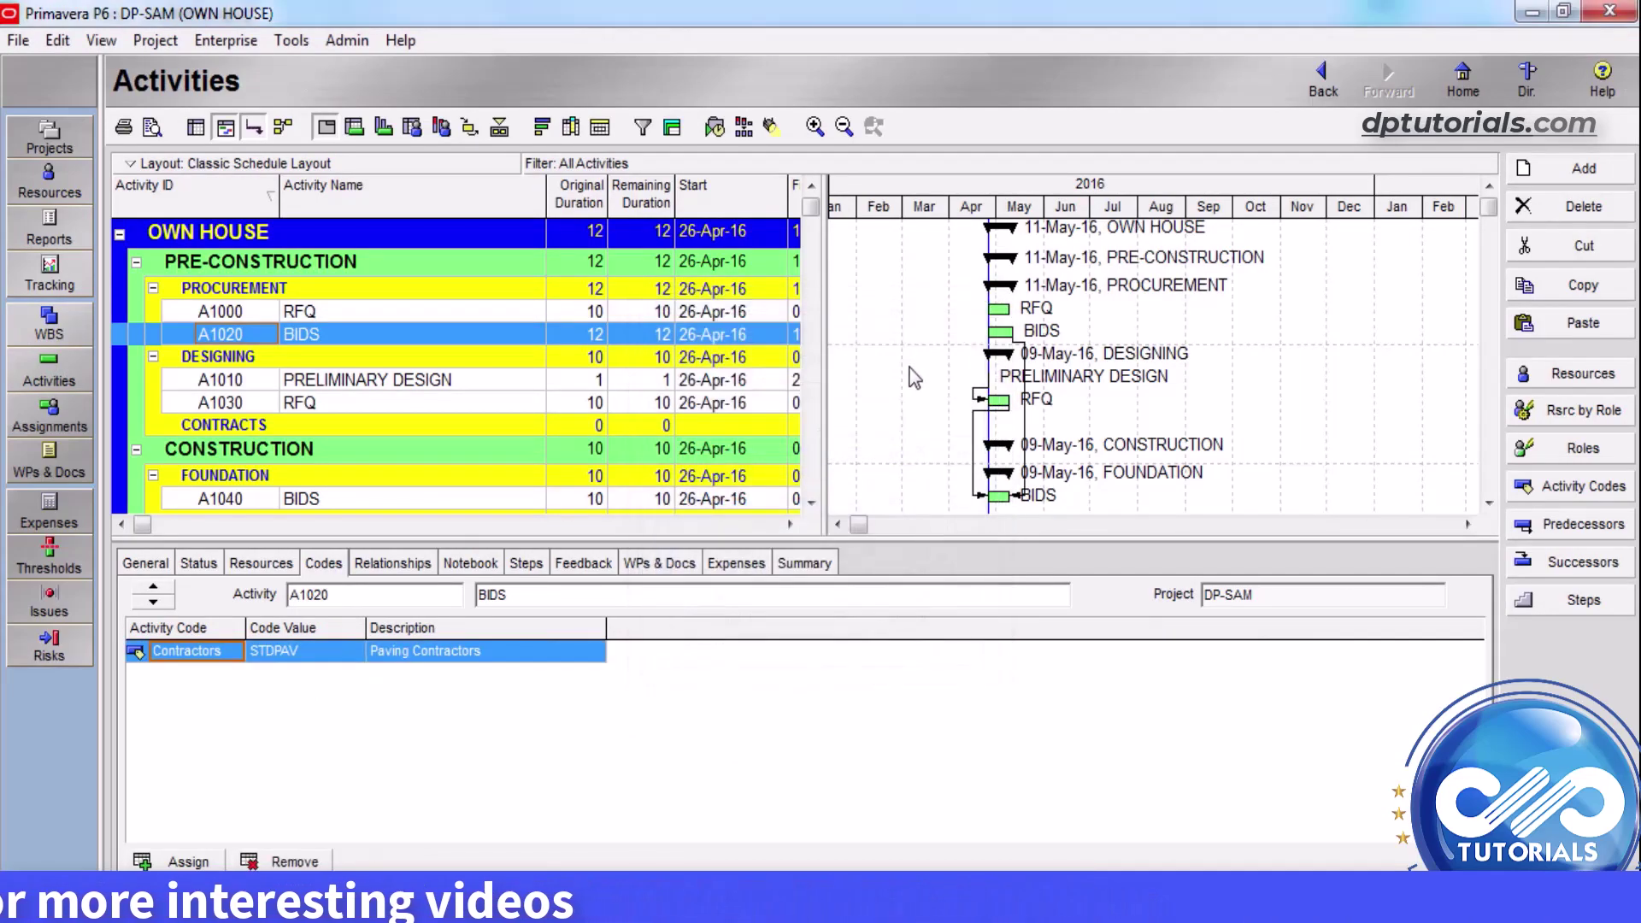